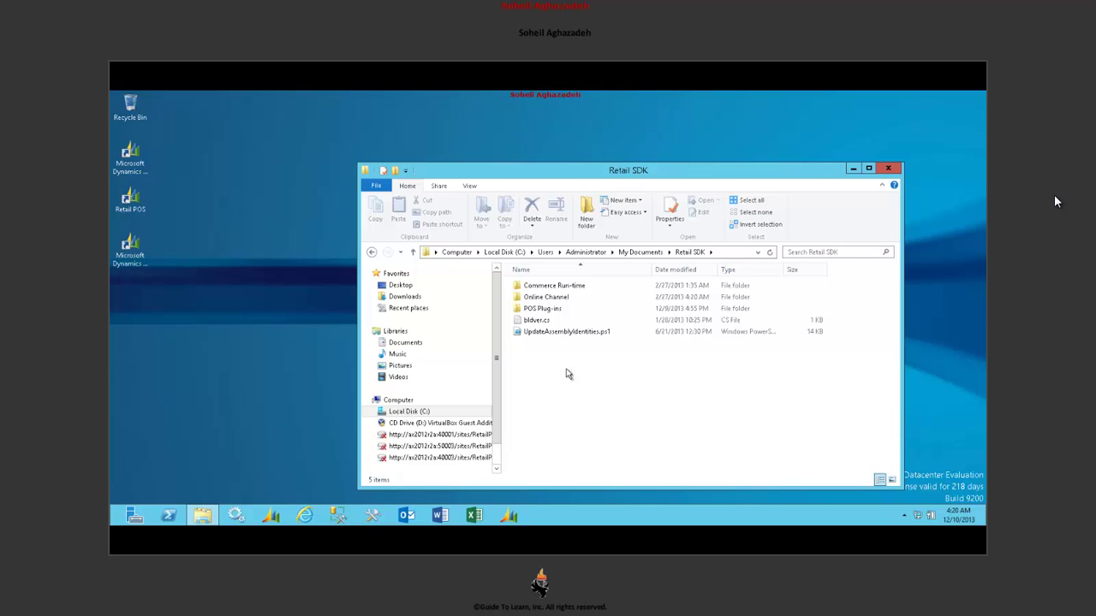
- Browse Commerce Run-time's References folder and look at the PaymentSDK DLL
double_click(592, 289)
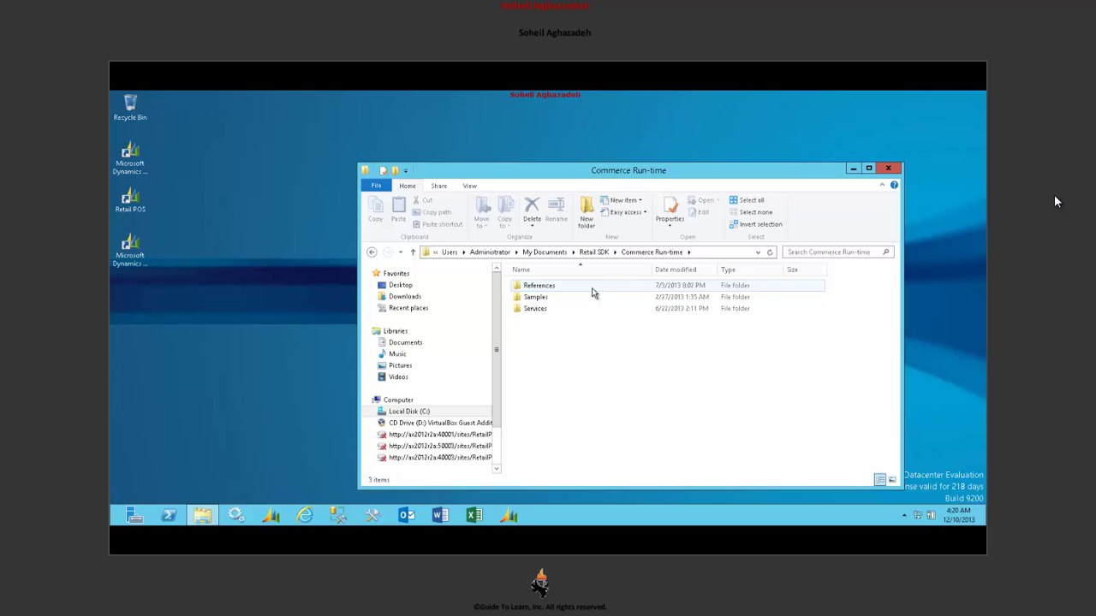
double_click(591, 291)
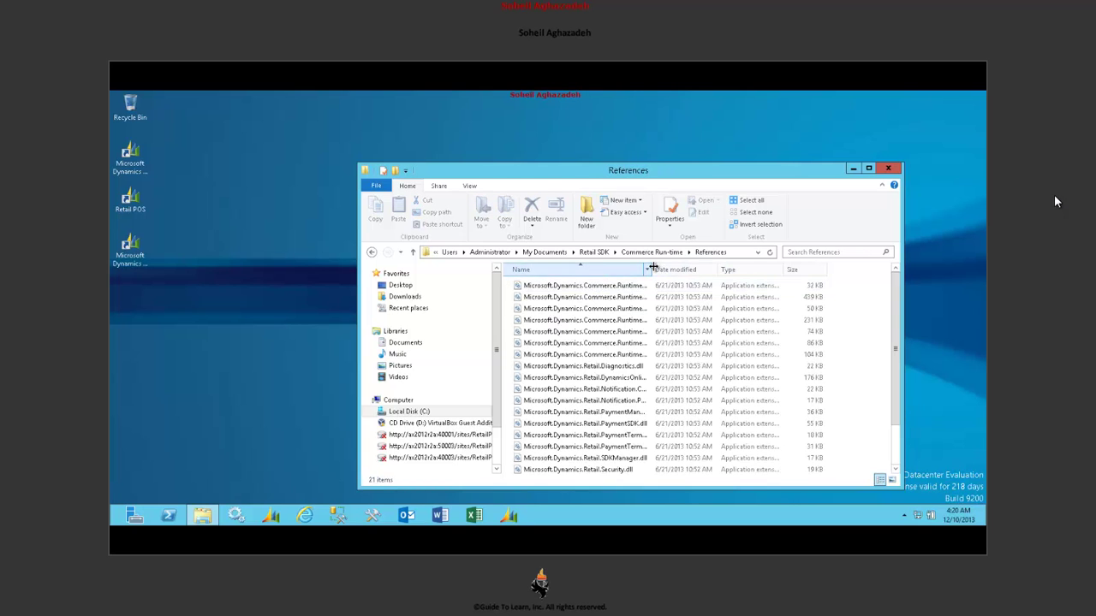
left_click_drag(651, 269, 752, 260)
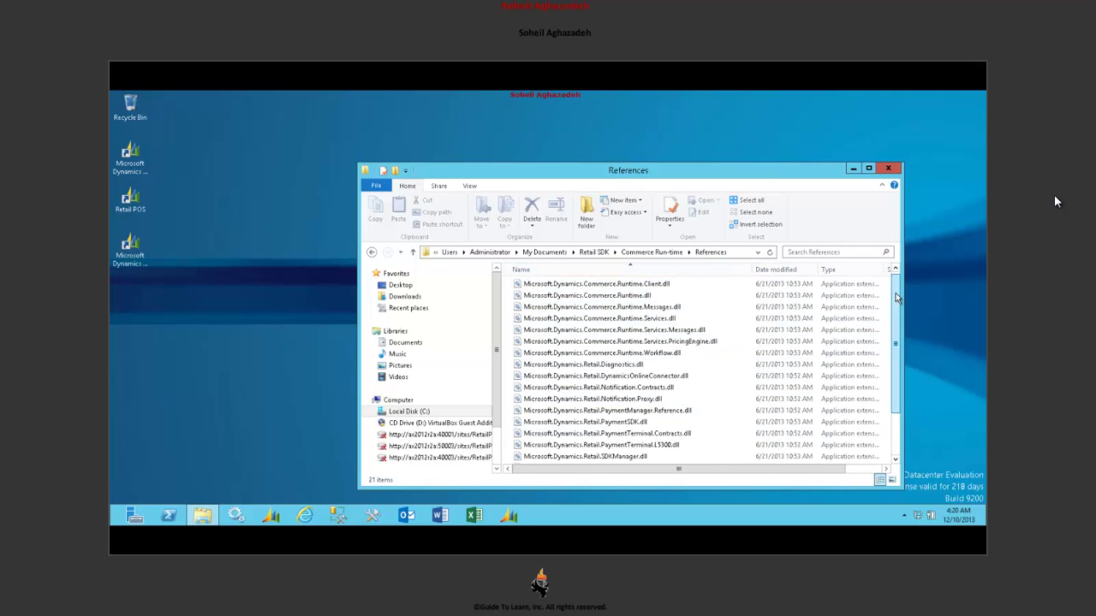
left_click_drag(894, 298, 890, 268)
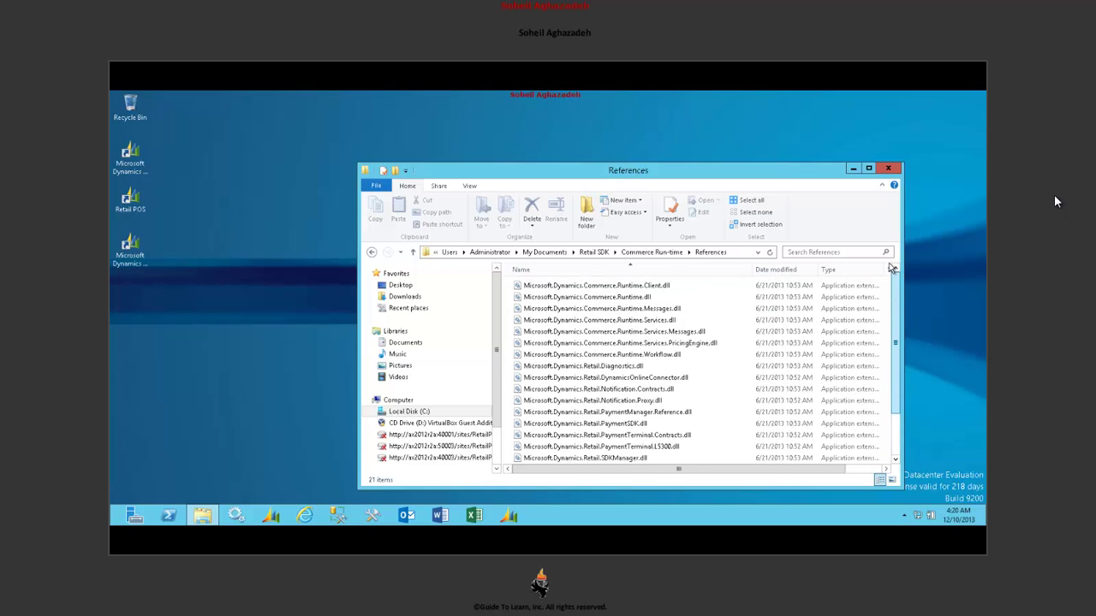
left_click(709, 427)
left_click(651, 251)
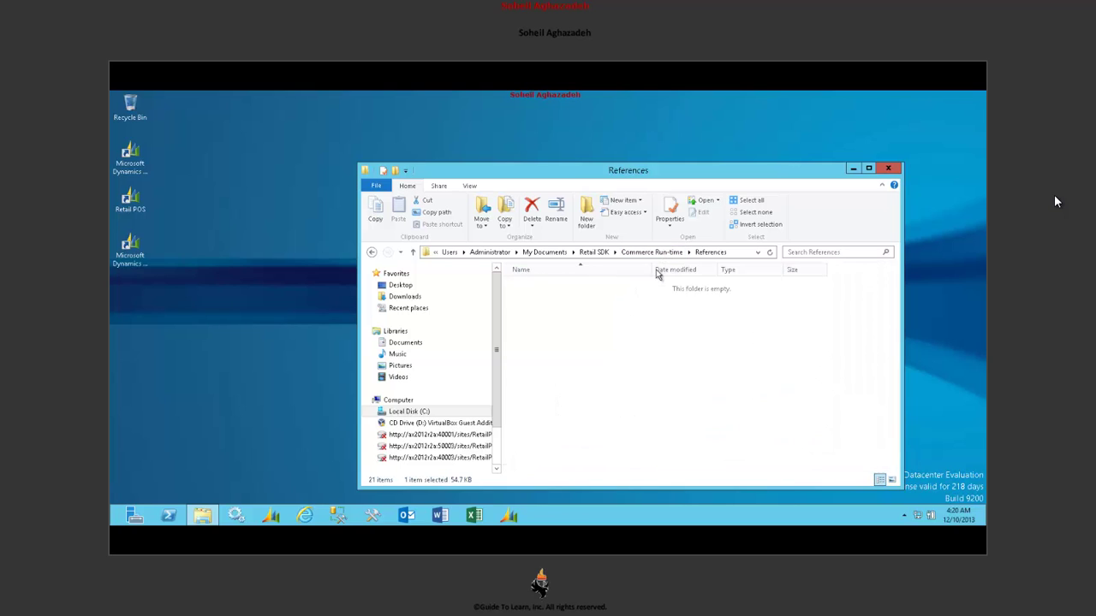
- Browse the Samples folder's Databases and Promotions subfolders, then return to Commerce Run-time
left_click(570, 301)
double_click(570, 301)
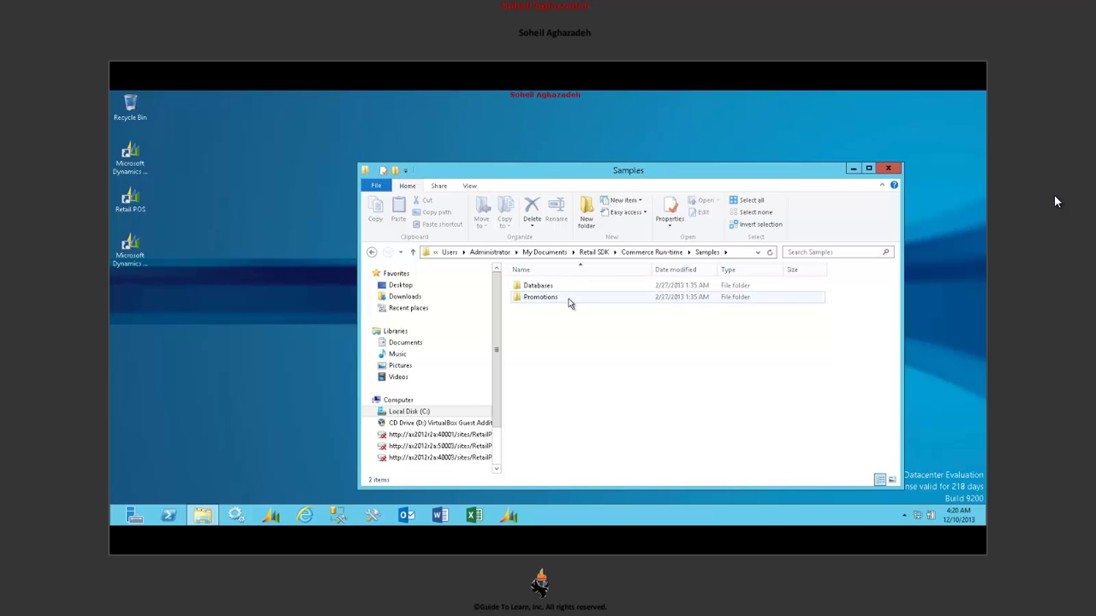
left_click(569, 289)
double_click(569, 289)
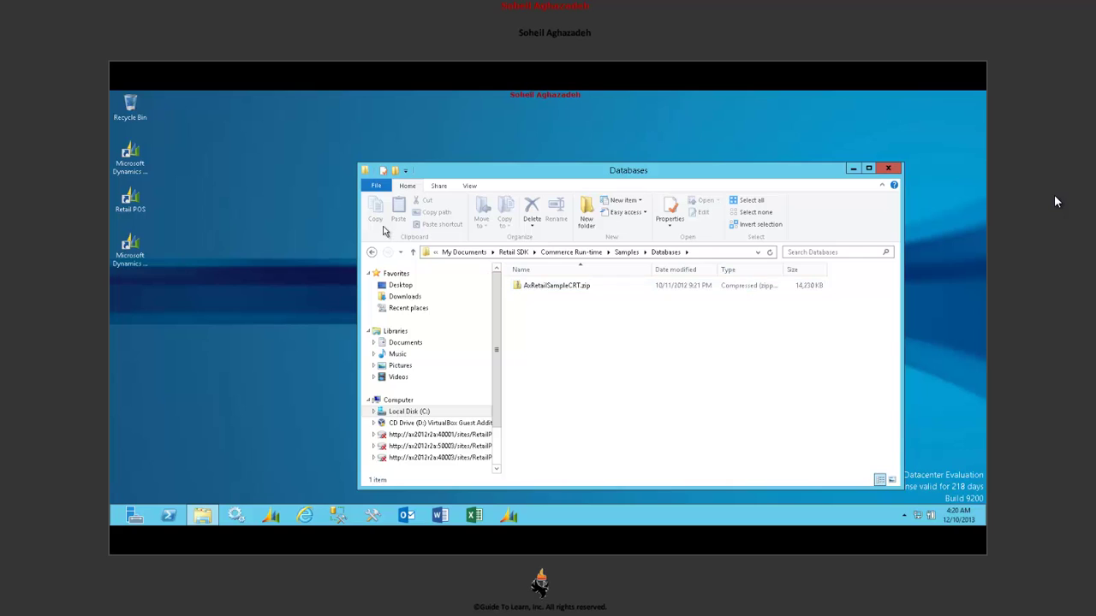
left_click(371, 252)
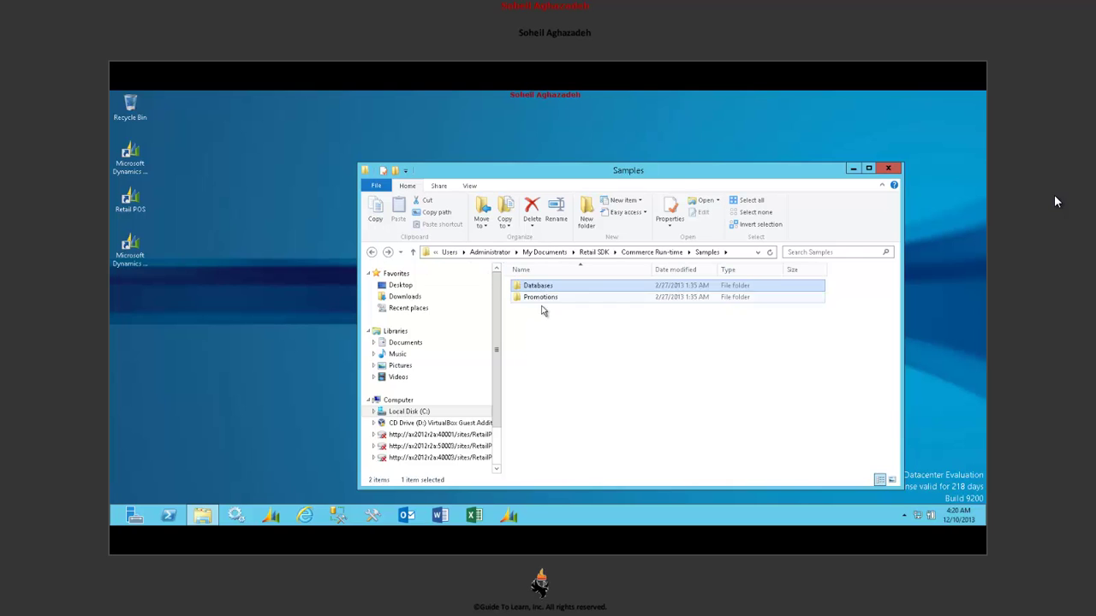
double_click(543, 301)
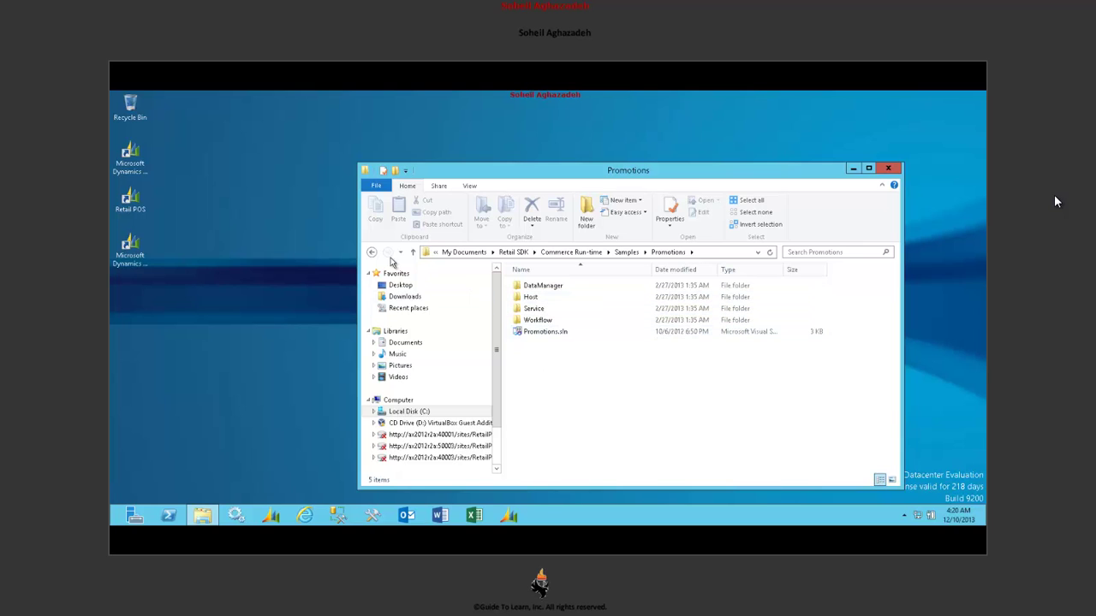
left_click(372, 253)
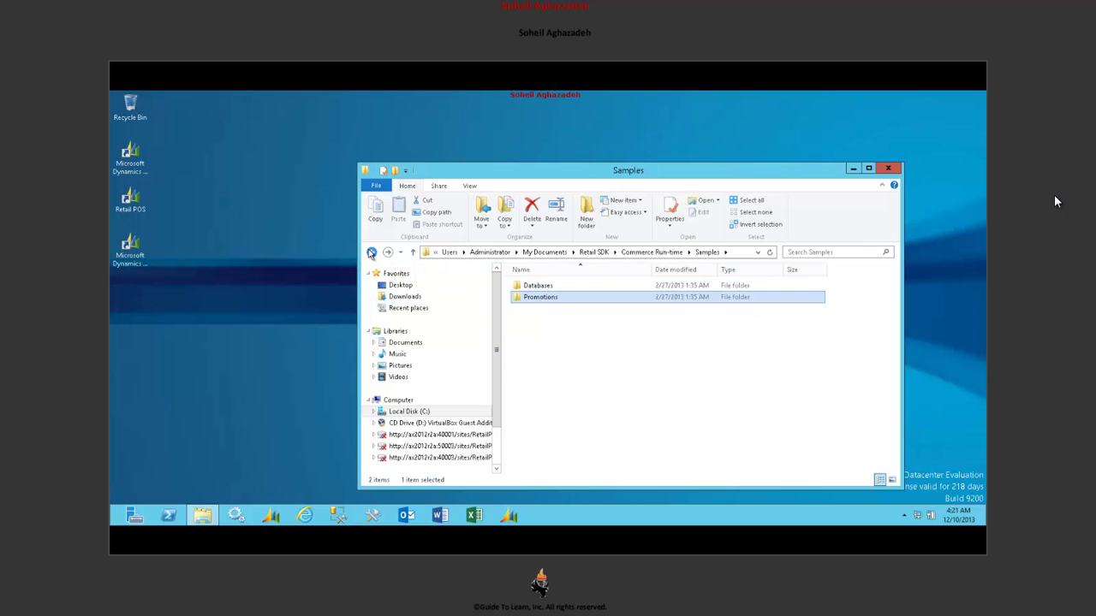
left_click(372, 253)
- Open the Services folder, maximize Explorer, and launch Services.sln in Visual Studio
left_click(566, 309)
double_click(567, 309)
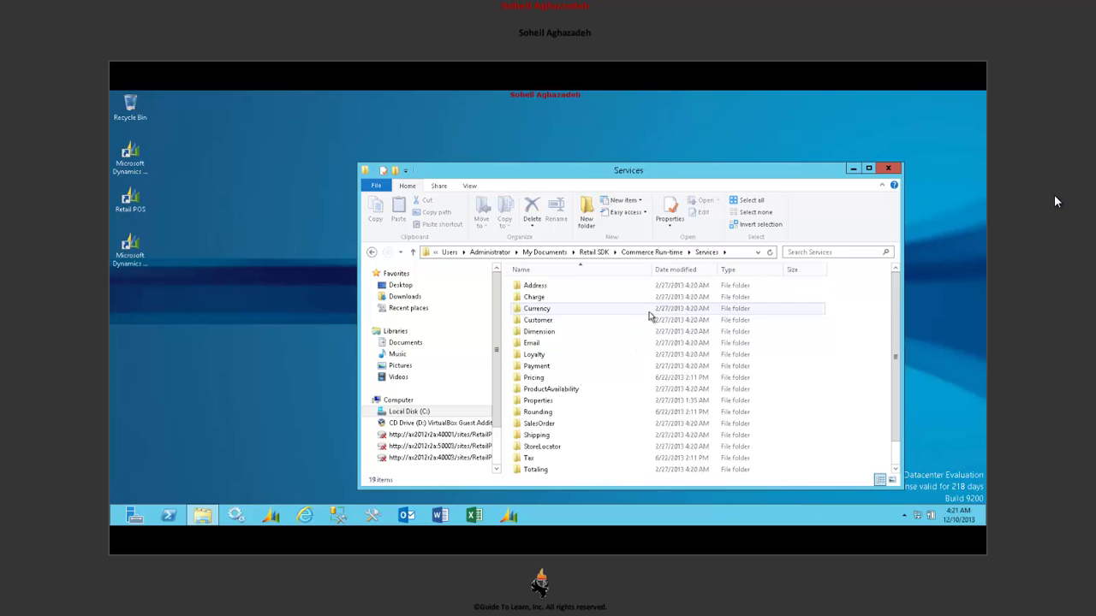
key("super+Up")
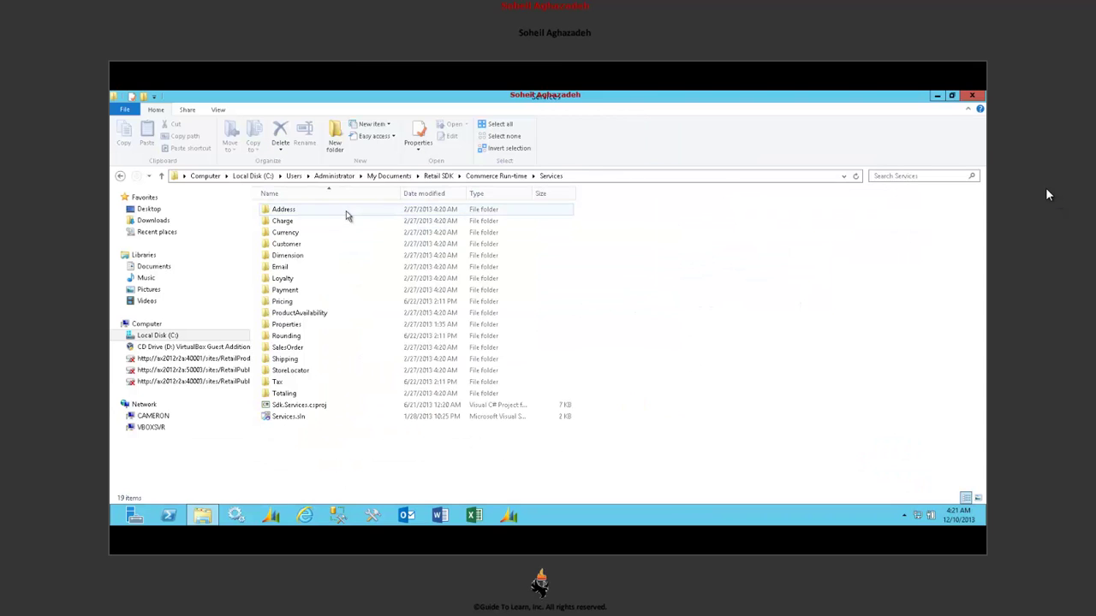
left_click(345, 212)
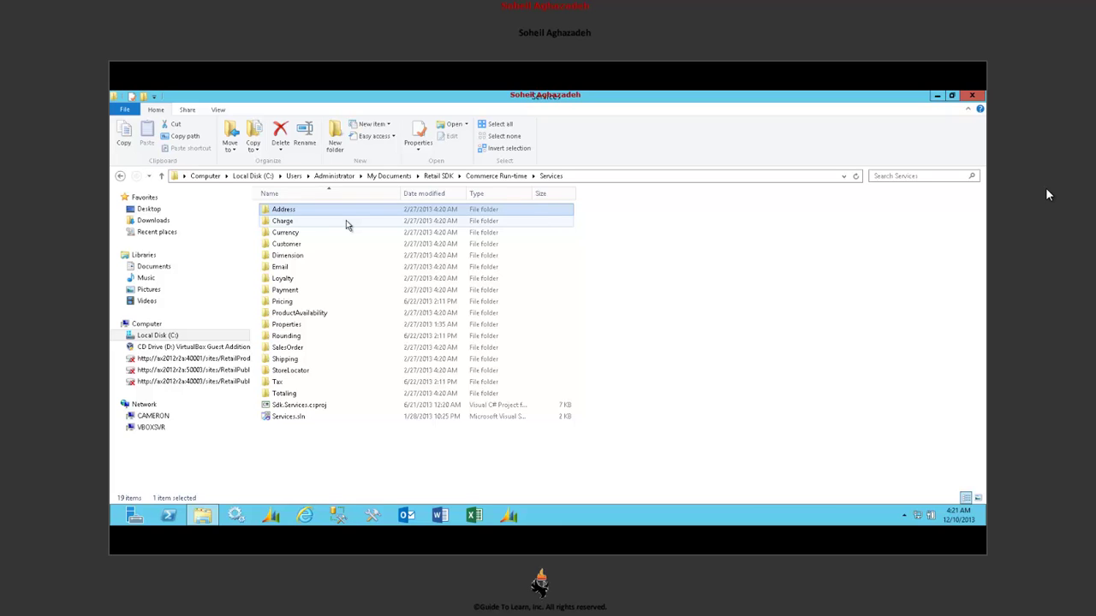
left_click(345, 224)
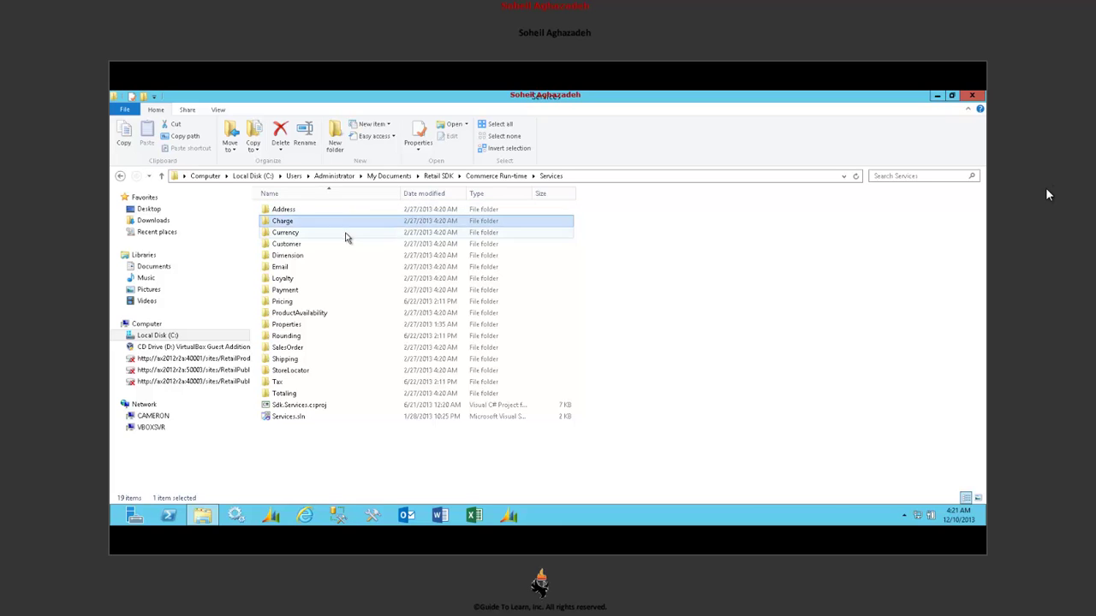
left_click(344, 233)
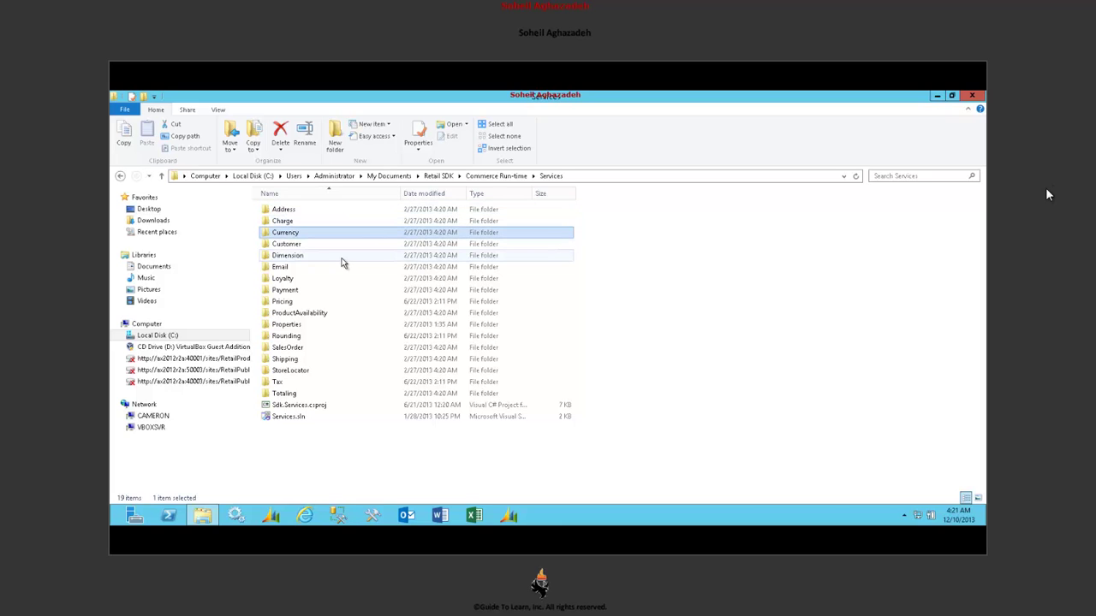
left_click(311, 417)
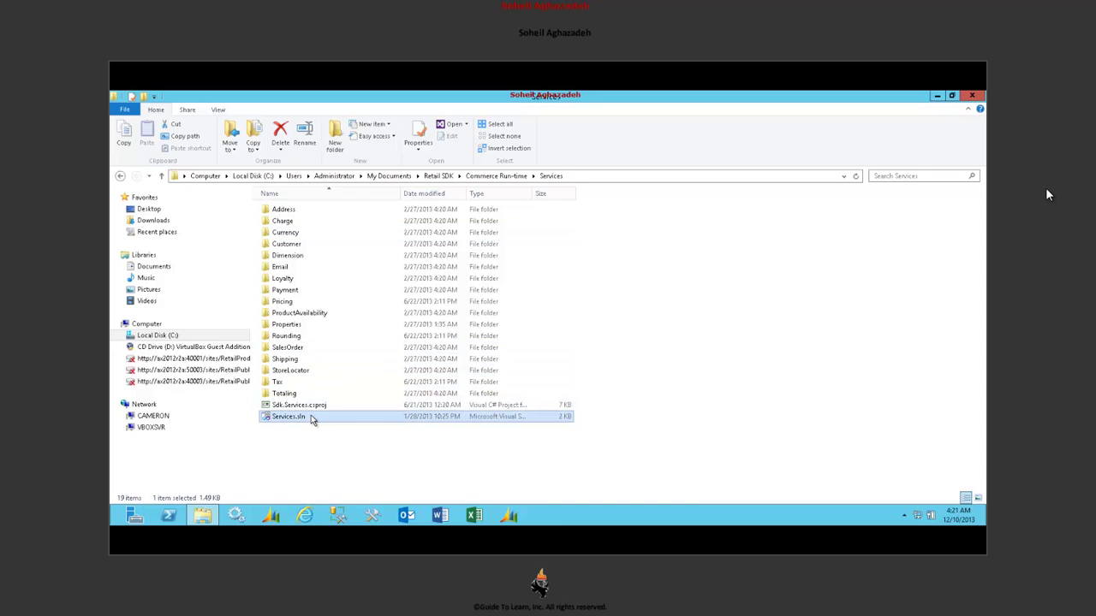
double_click(311, 416)
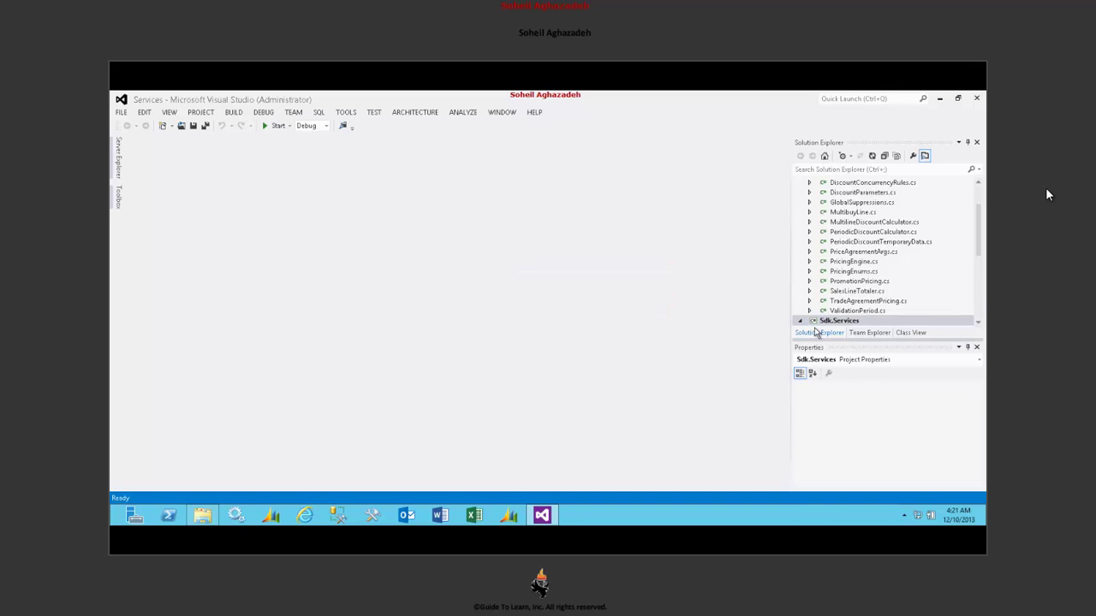
- Collapse Runtime.Services.PricingEngine and Sdk.Services in Solution Explorer, then return to File Explorer
left_click(980, 190)
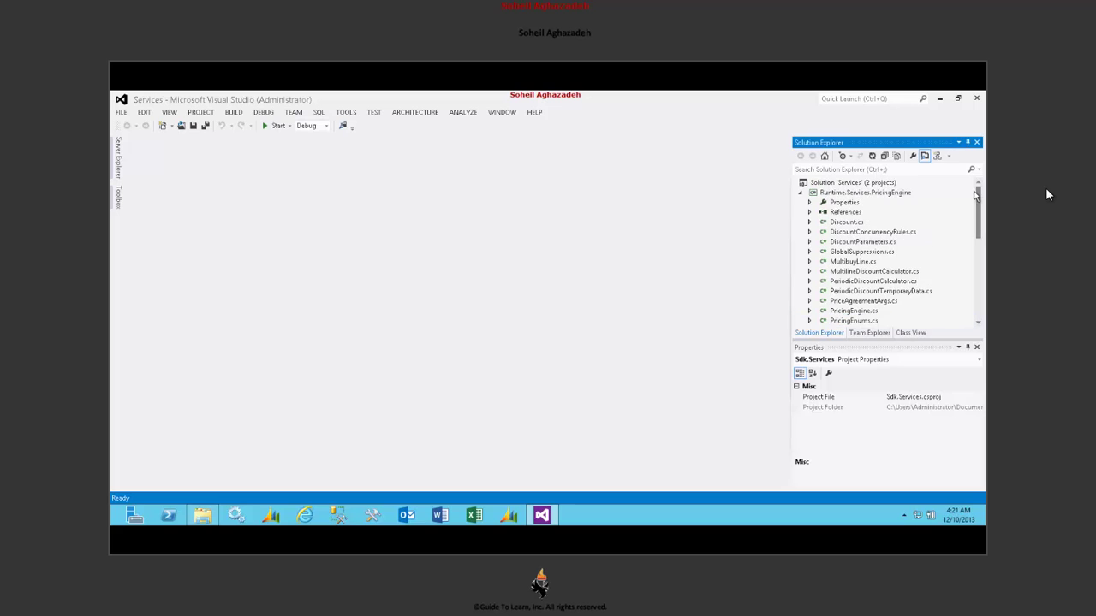
left_click(893, 196)
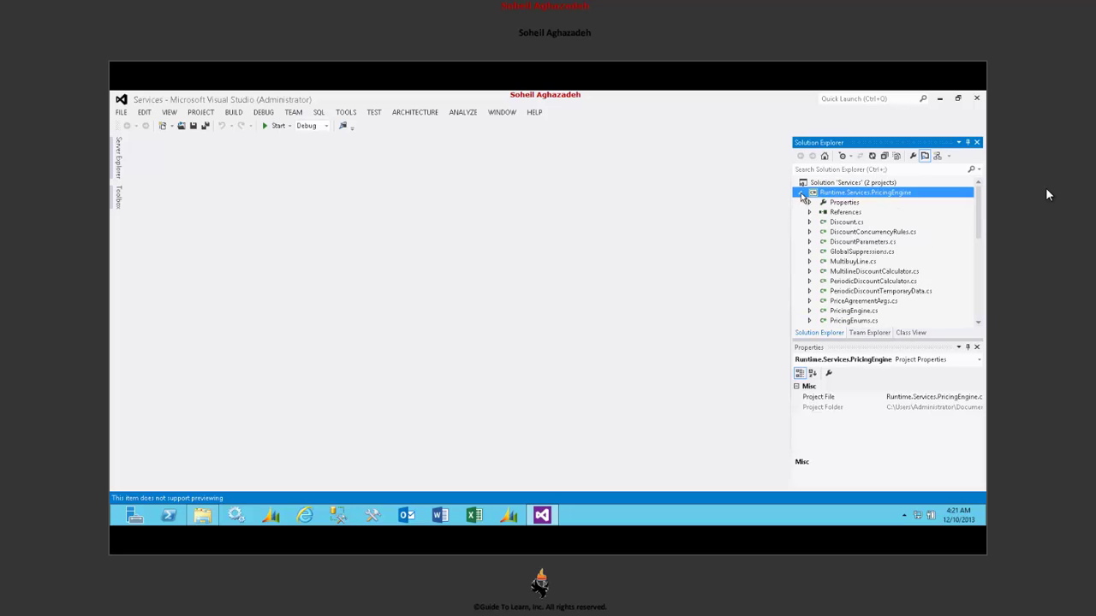
left_click(800, 193)
left_click(802, 203)
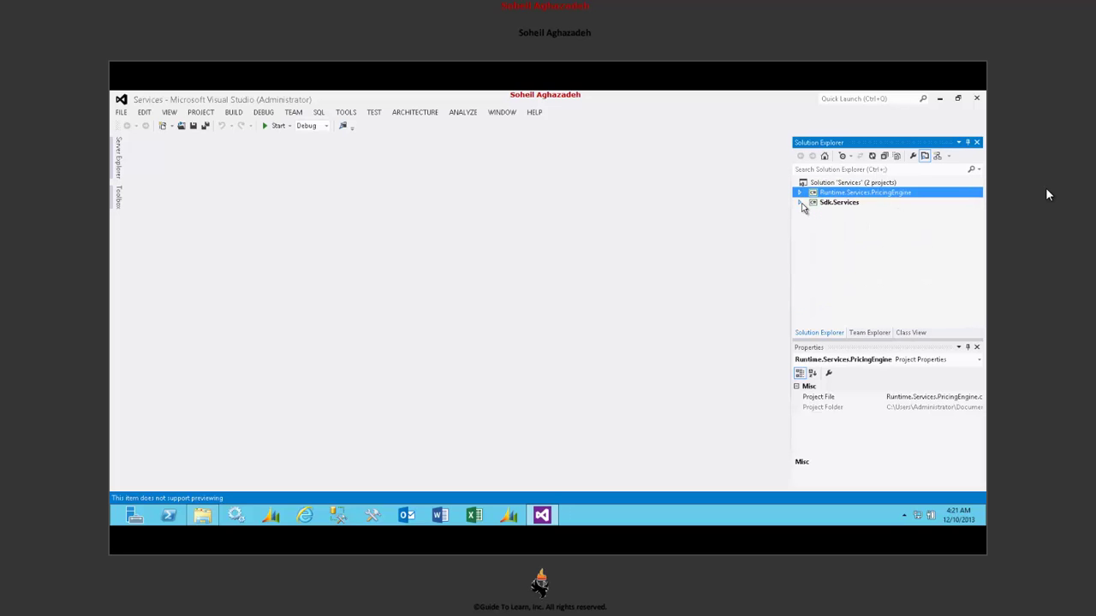
left_click(801, 205)
left_click(801, 205)
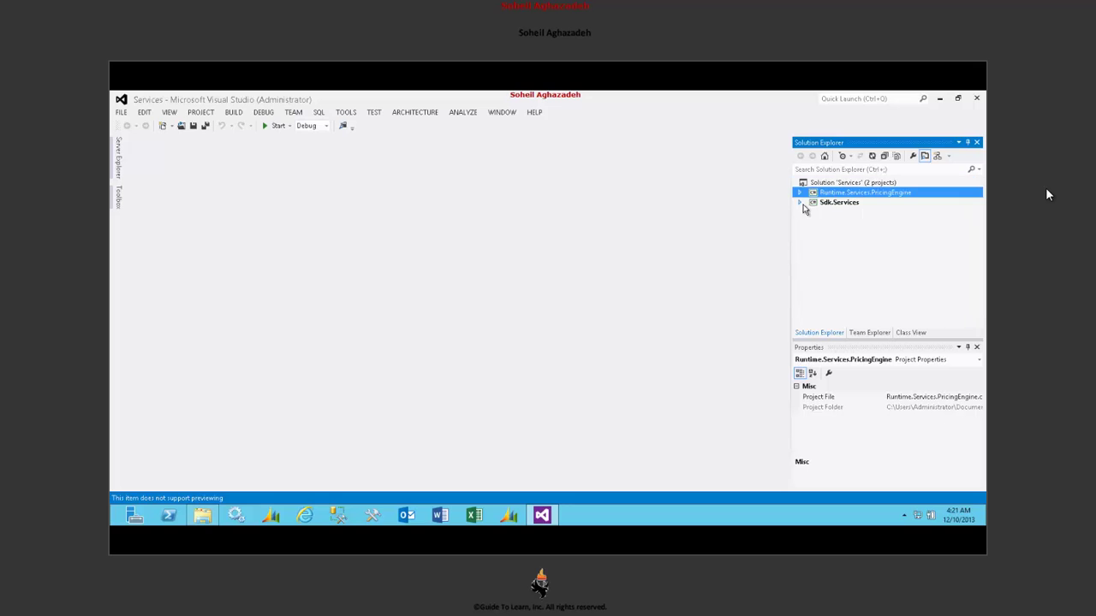
left_click(861, 205)
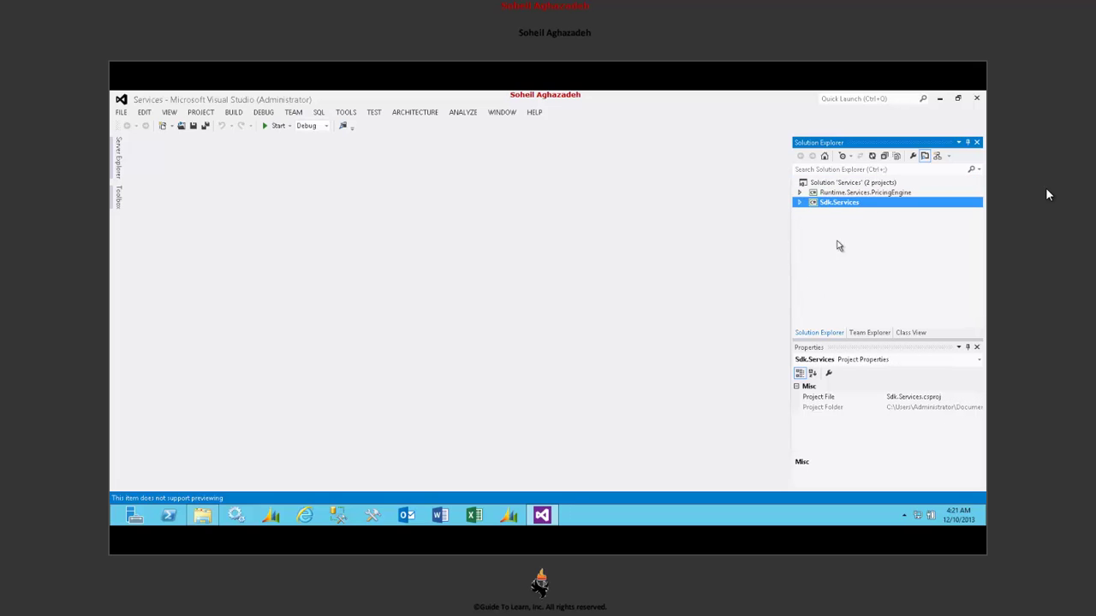
left_click(210, 515)
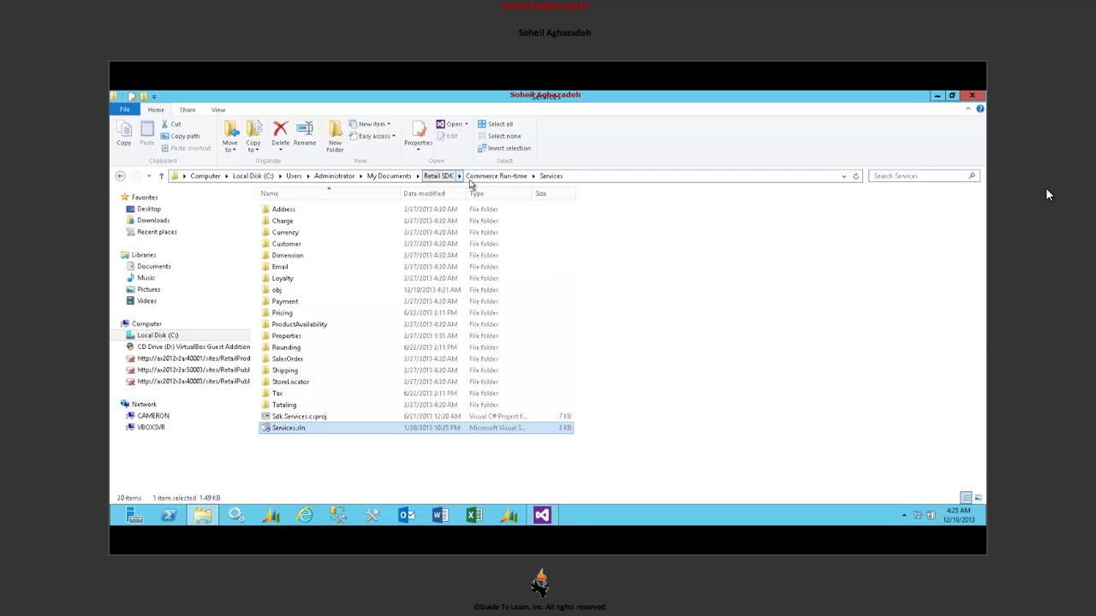
- Navigate from Retail SDK into Online Channel\StoreFront
left_click(449, 178)
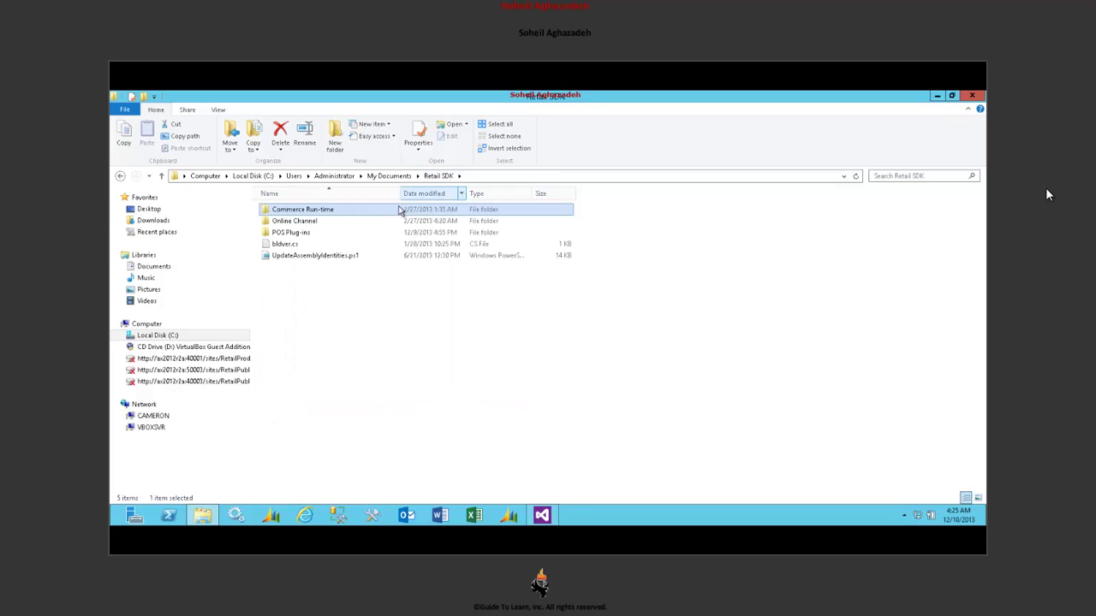
left_click(346, 222)
double_click(346, 222)
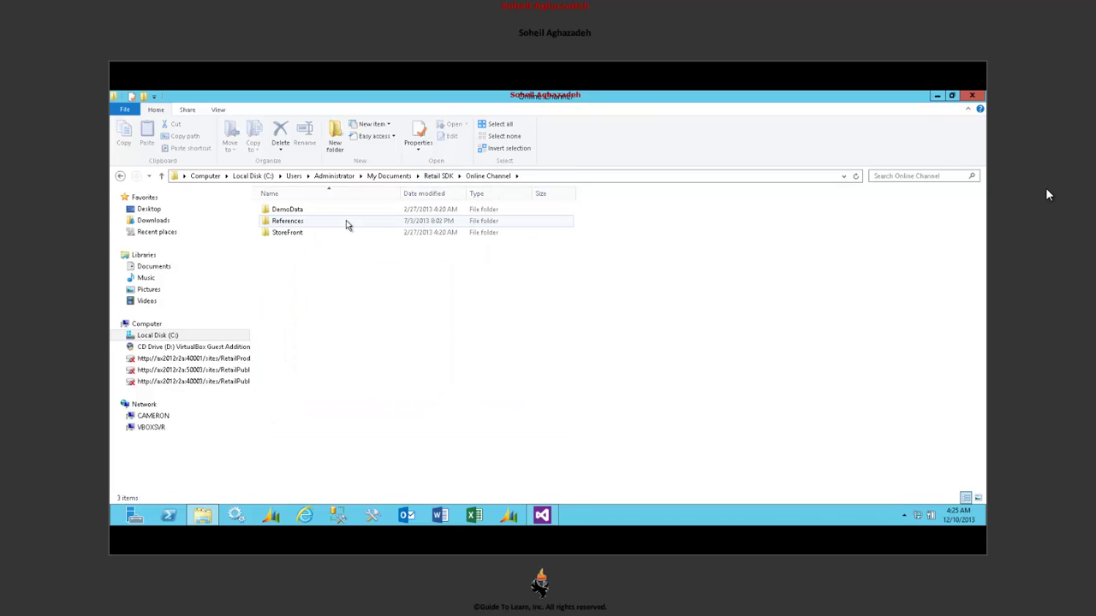
left_click(341, 237)
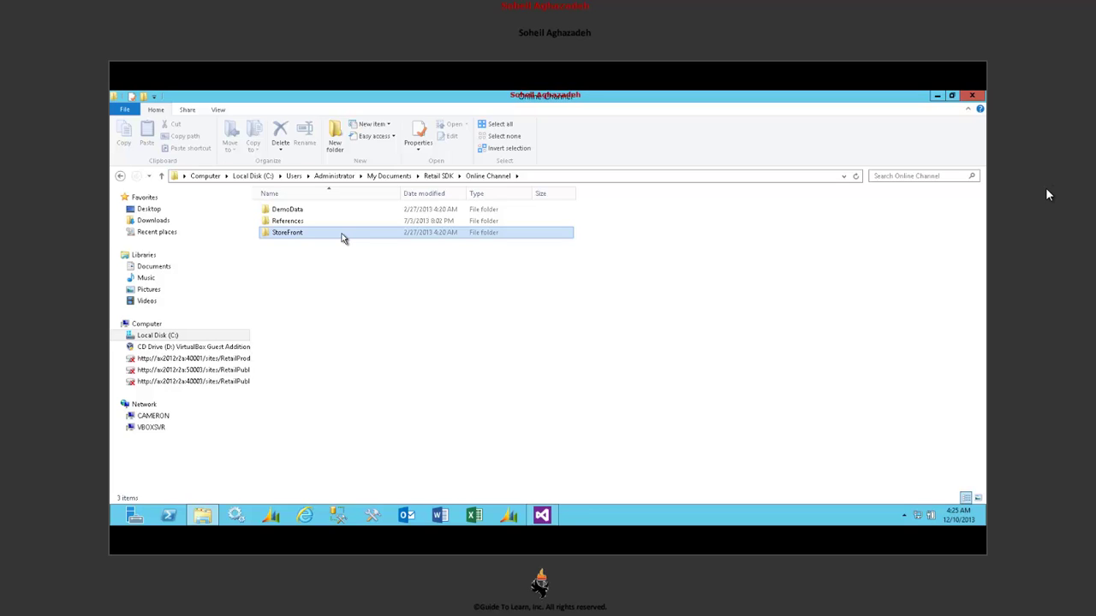
double_click(342, 237)
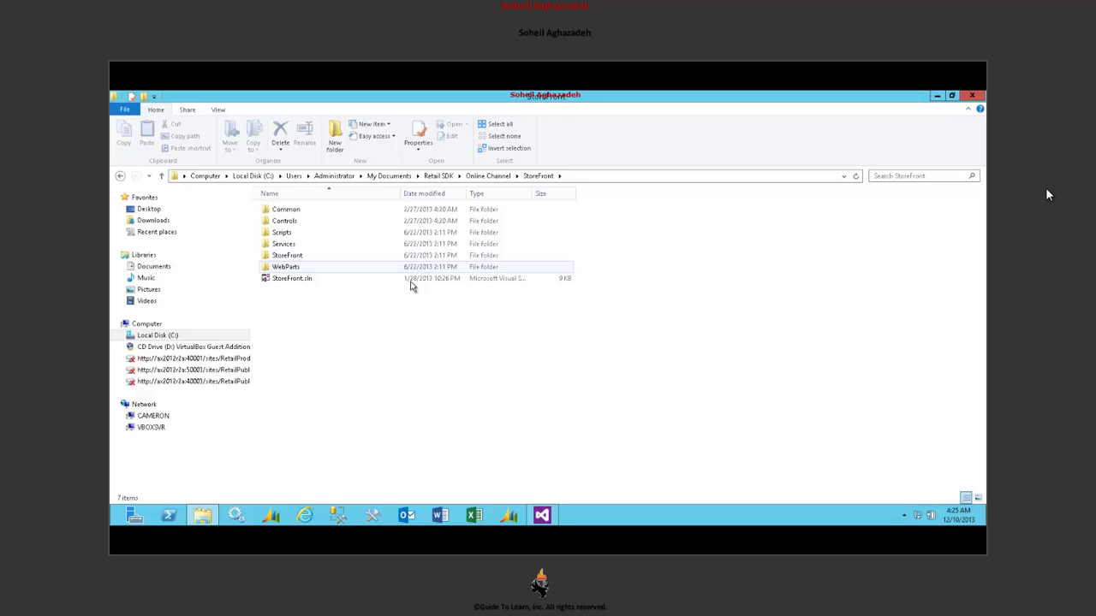
- Open StoreFront.sln in Visual Studio and dismiss the missing SharePoint tools load errors
left_click_drag(359, 279, 369, 290)
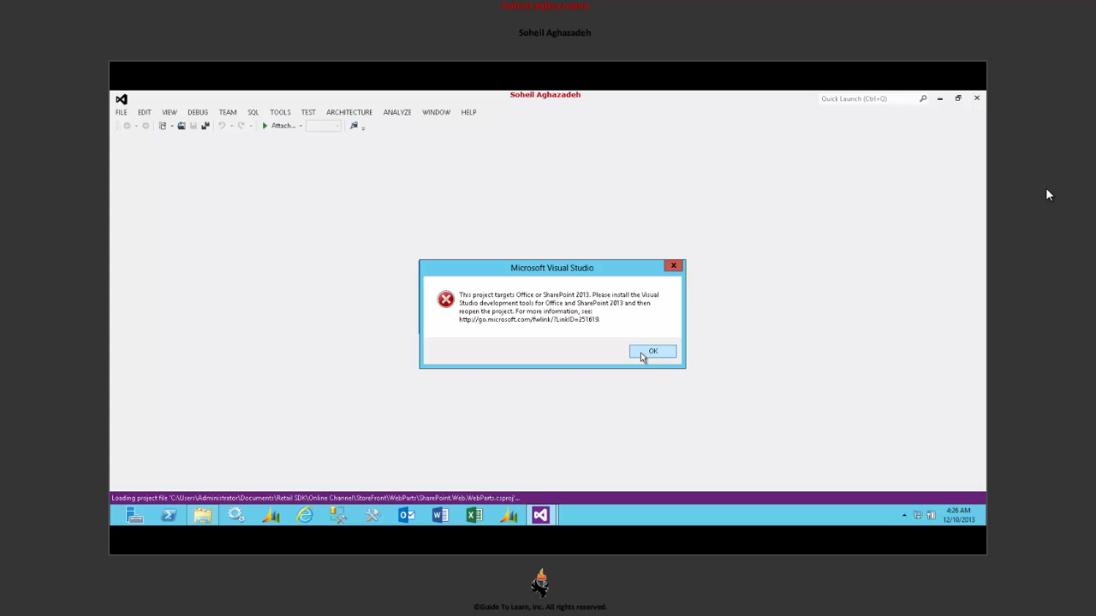
left_click(651, 352)
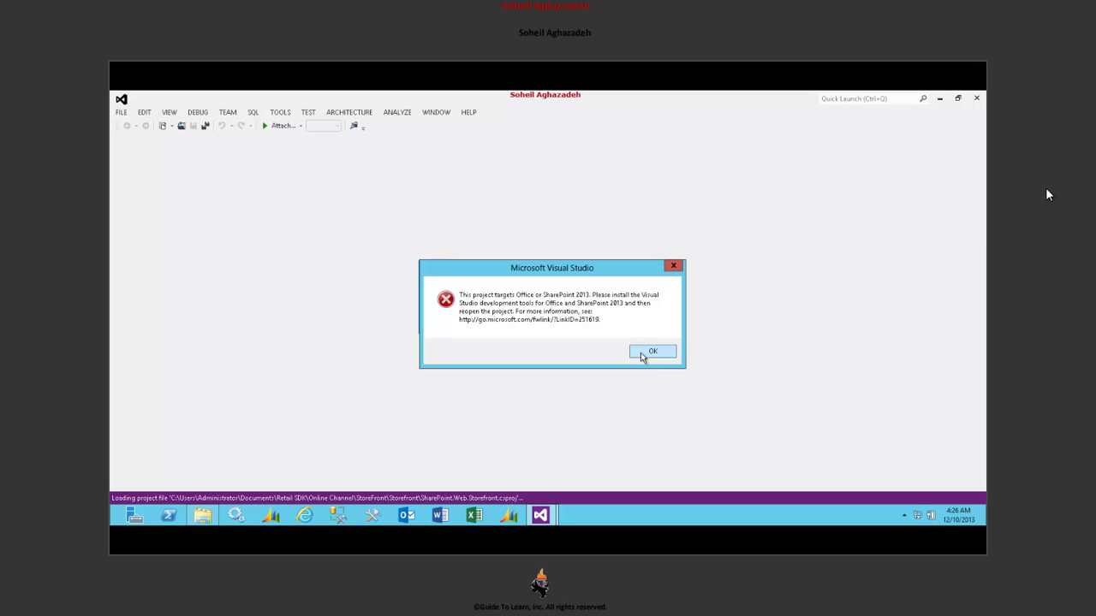
left_click(642, 356)
left_click(641, 354)
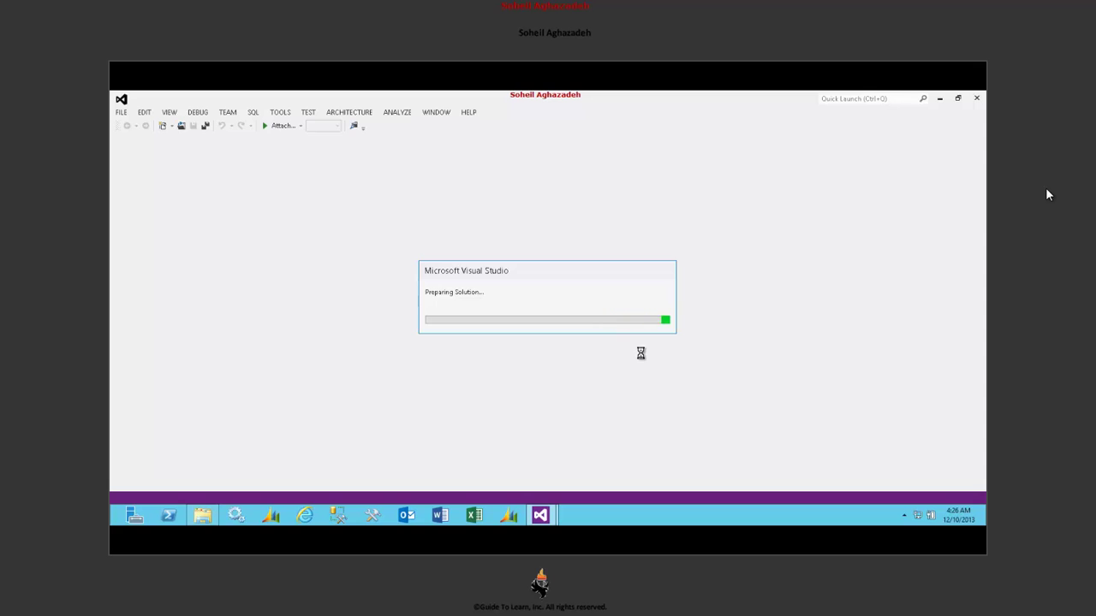
- Close Visual Studio without saving StoreFront.sln and run the downloaded Web Platform Installer
left_click(976, 98)
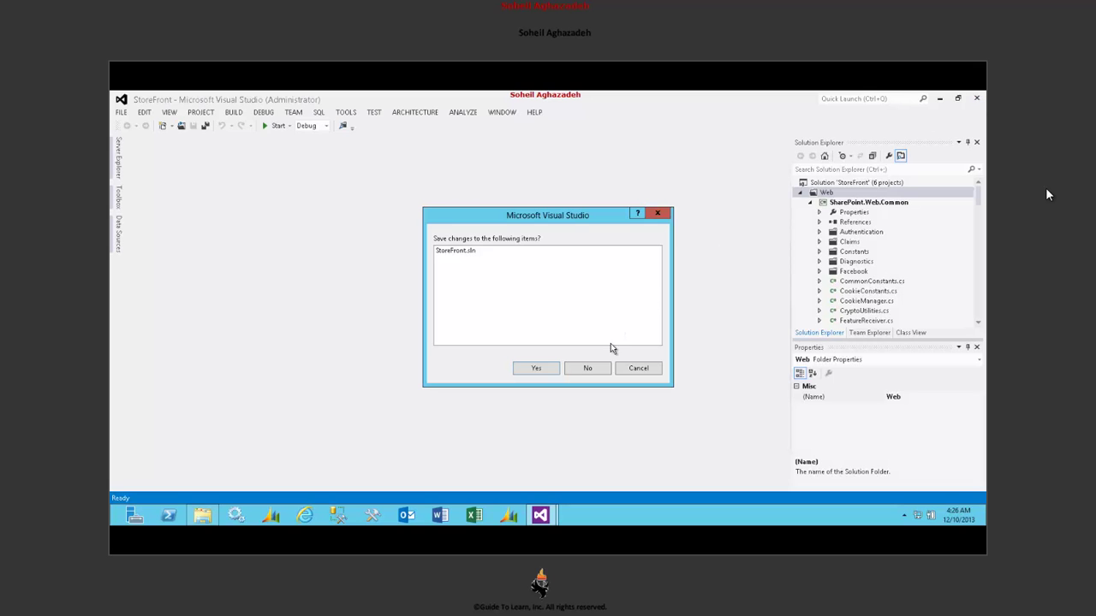
left_click(598, 369)
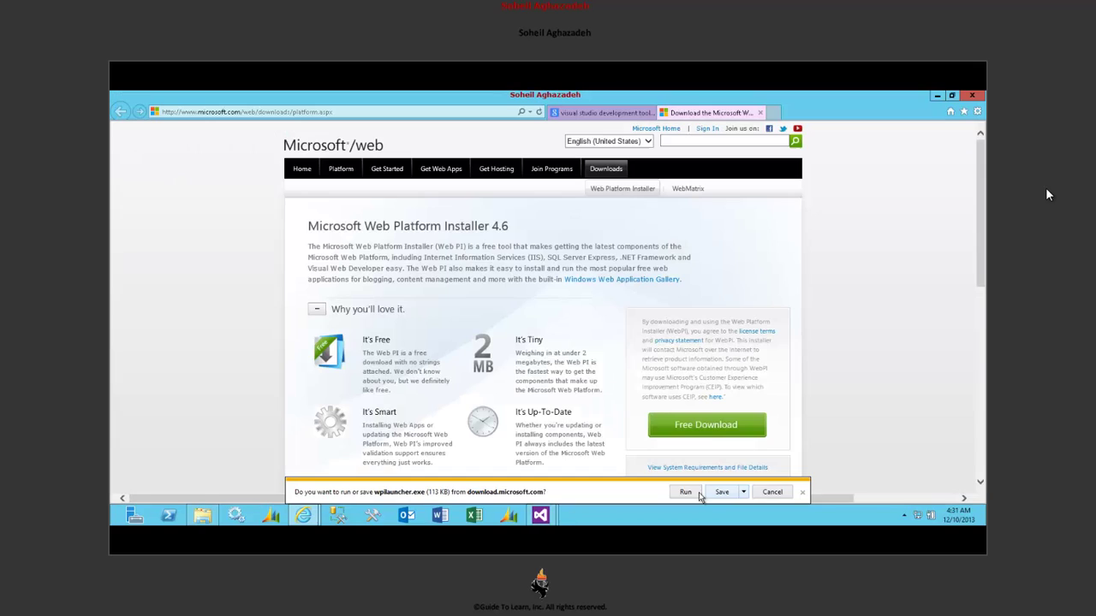
left_click(695, 492)
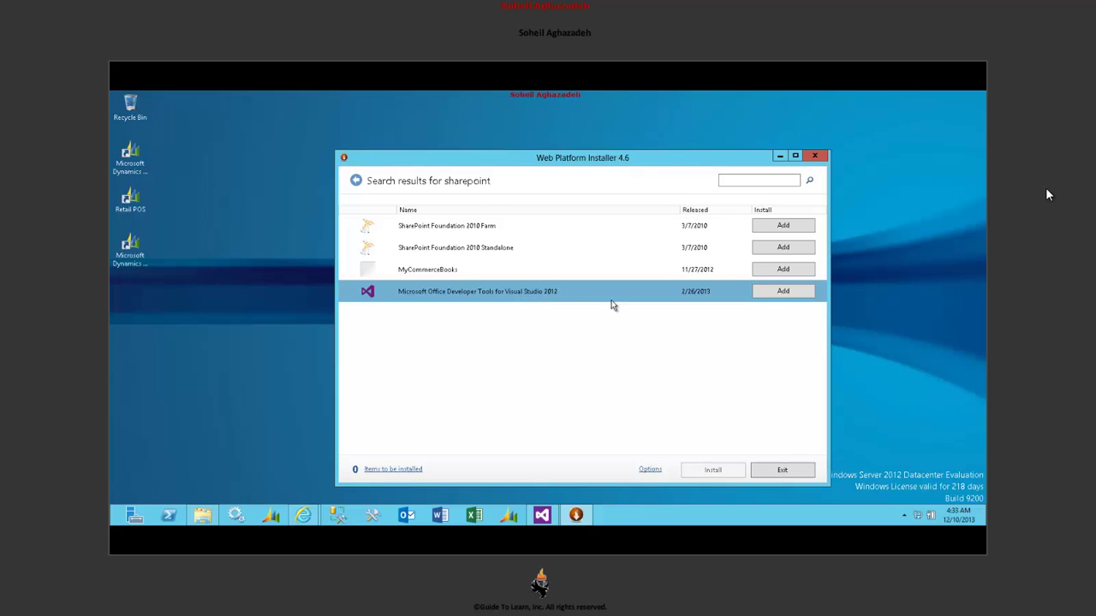
- Add Microsoft Office Developer Tools for Visual Studio 2012 and start the install
left_click(783, 292)
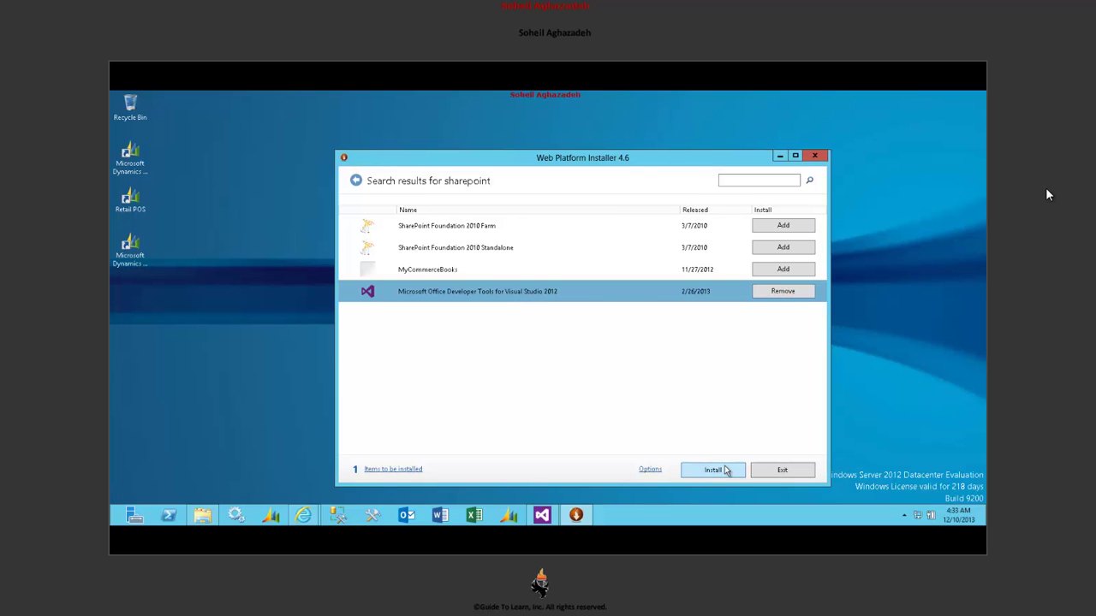
left_click(713, 470)
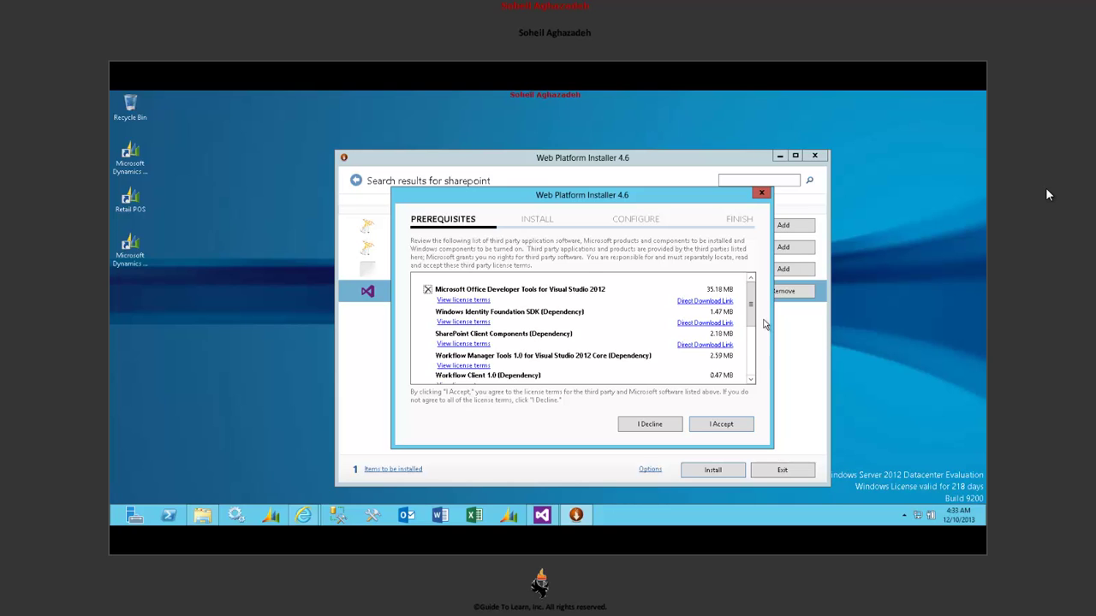
- Review the prerequisites and accept the license terms to install Office Developer Tools
left_click(752, 374)
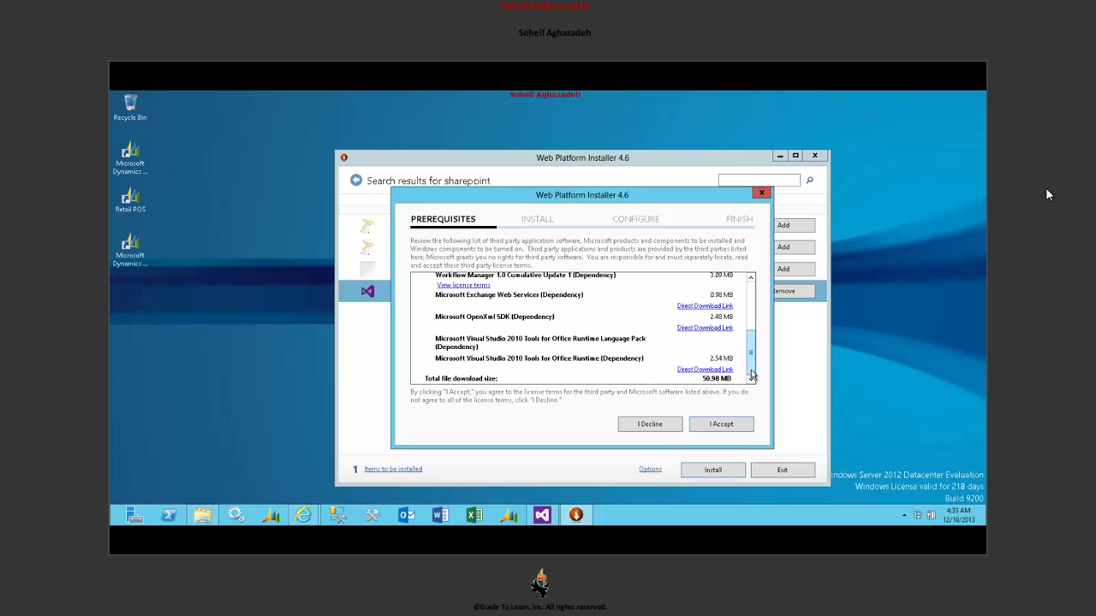
left_click(750, 284)
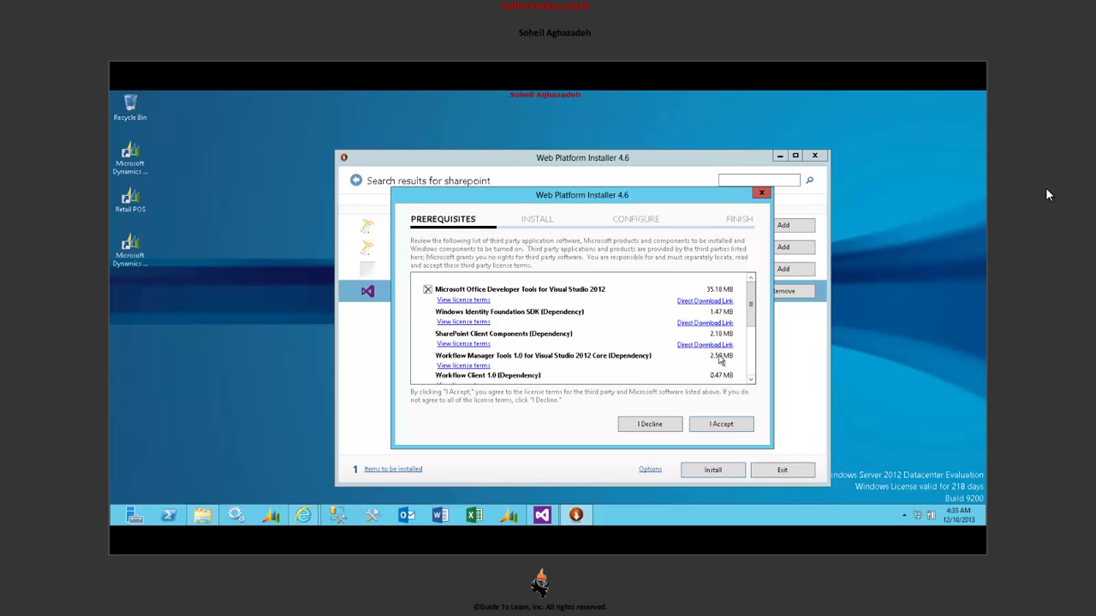
left_click(718, 425)
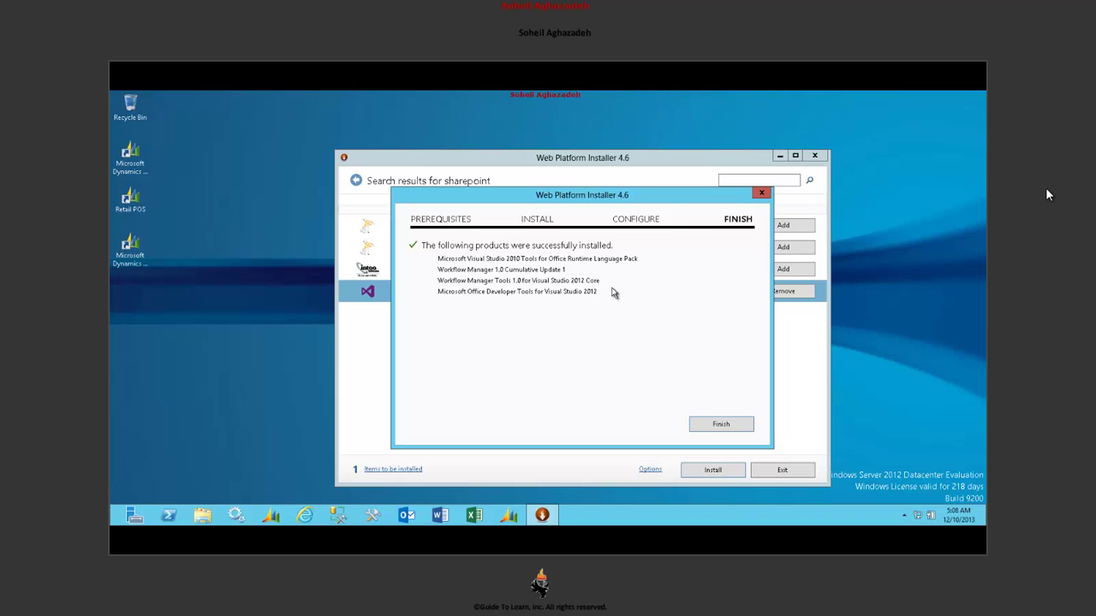
- Exit Web Platform Installer and open My Documents\Retail SDK\Online Channel\StoreFront\StoreFront.sln
left_click(724, 425)
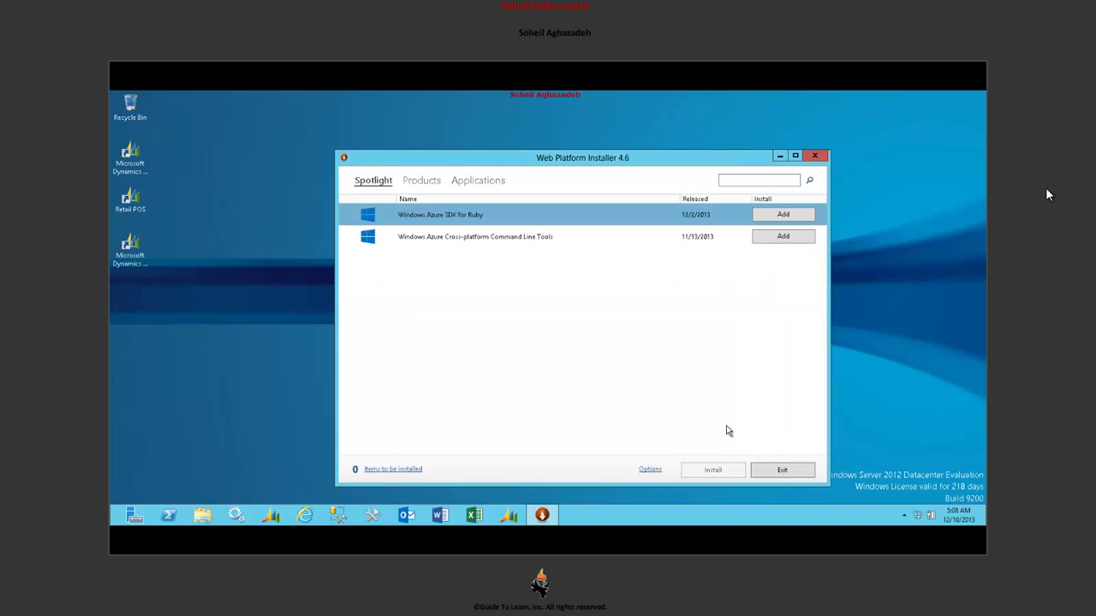
left_click(760, 467)
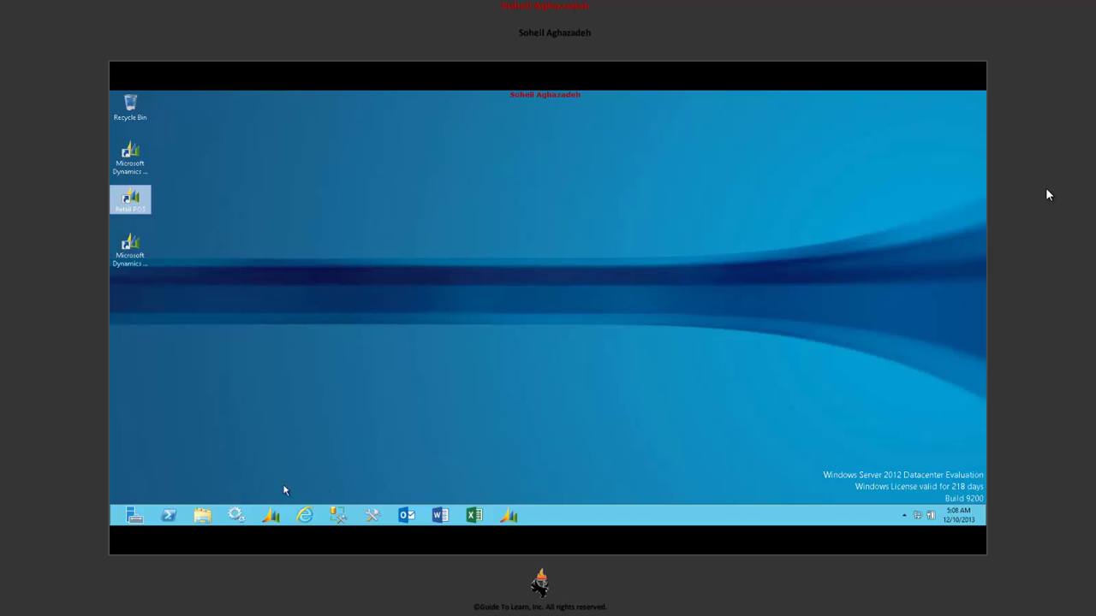
left_click(204, 515)
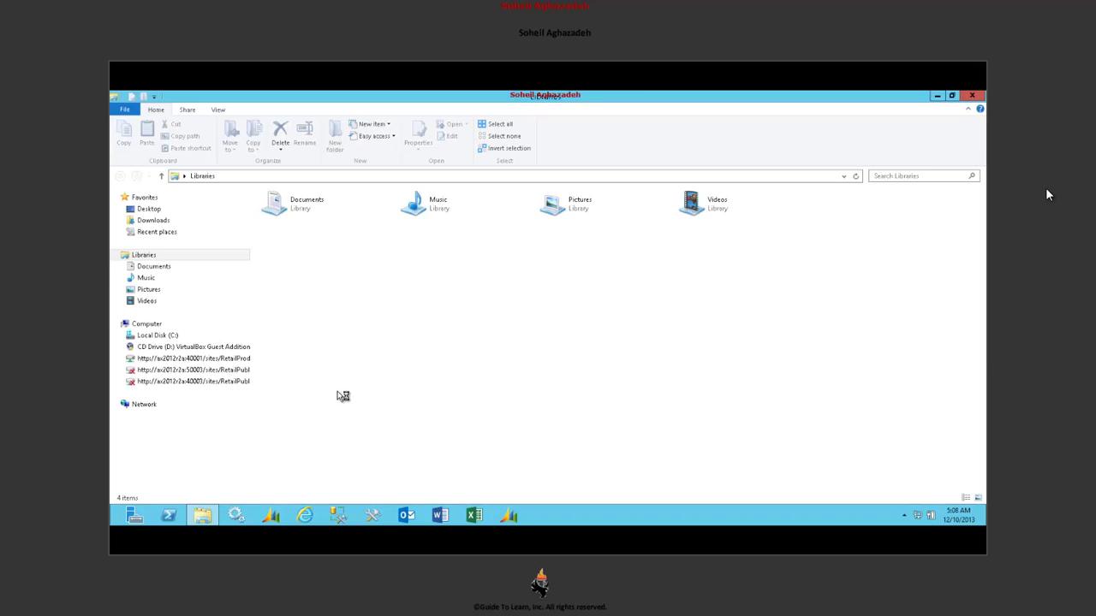
left_click(188, 339)
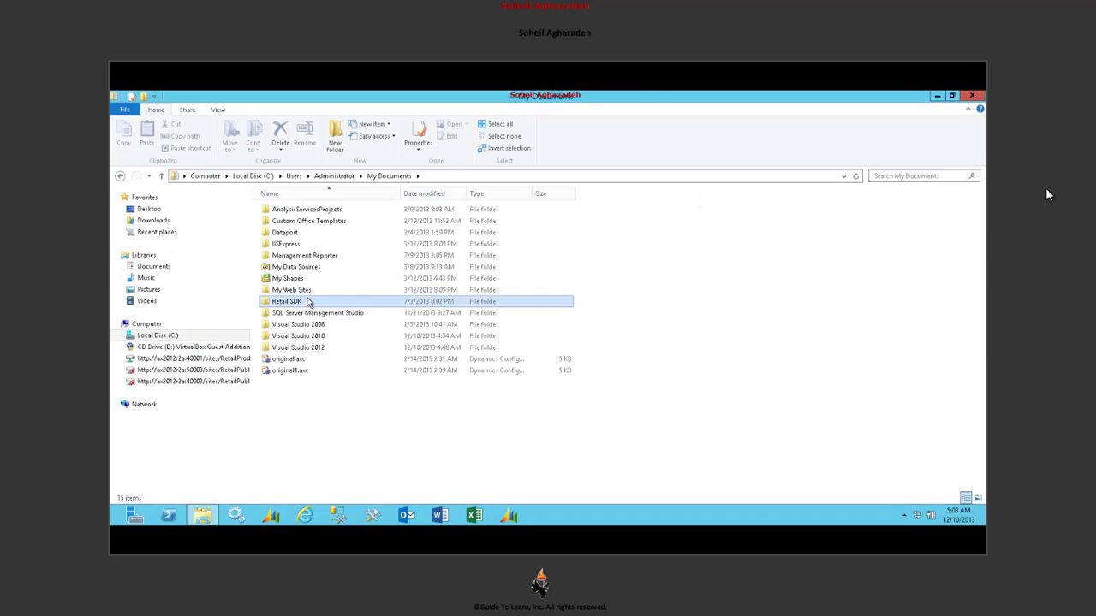
double_click(309, 303)
double_click(309, 220)
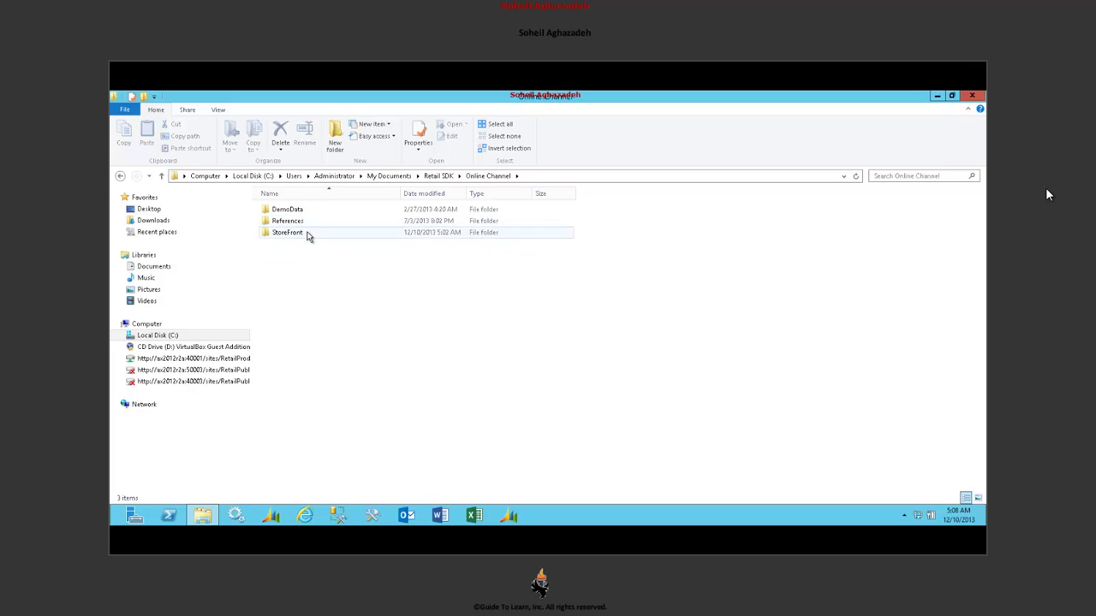
double_click(309, 237)
left_click(295, 278)
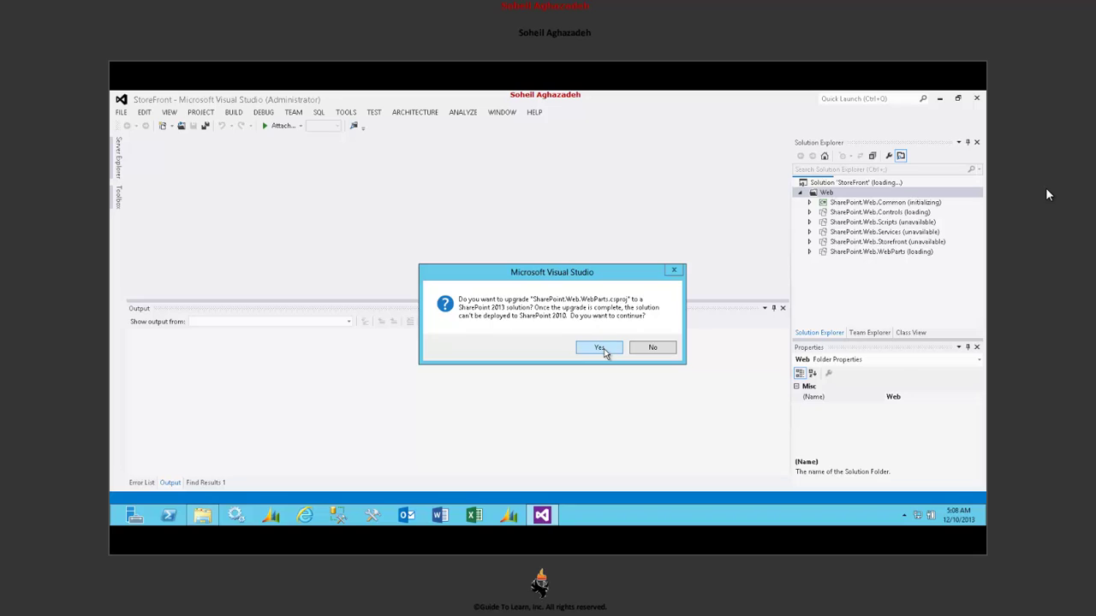
- Accept the SharePoint 2013 upgrade and check the Common, Controls, Scripts, Services and Storefront projects
left_click(599, 347)
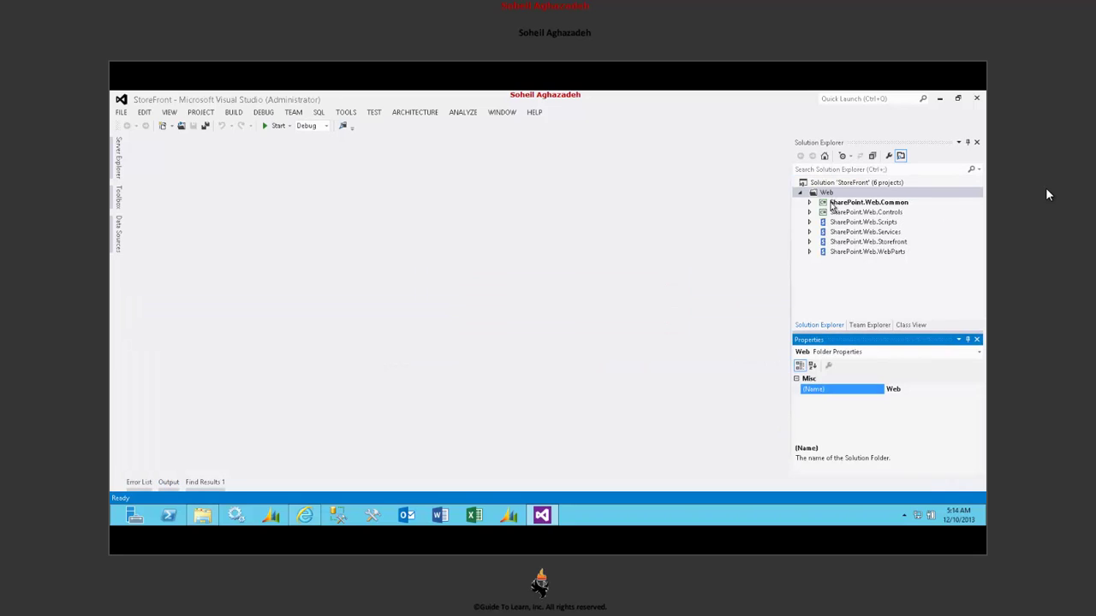
left_click(834, 203)
left_click(836, 214)
left_click(838, 224)
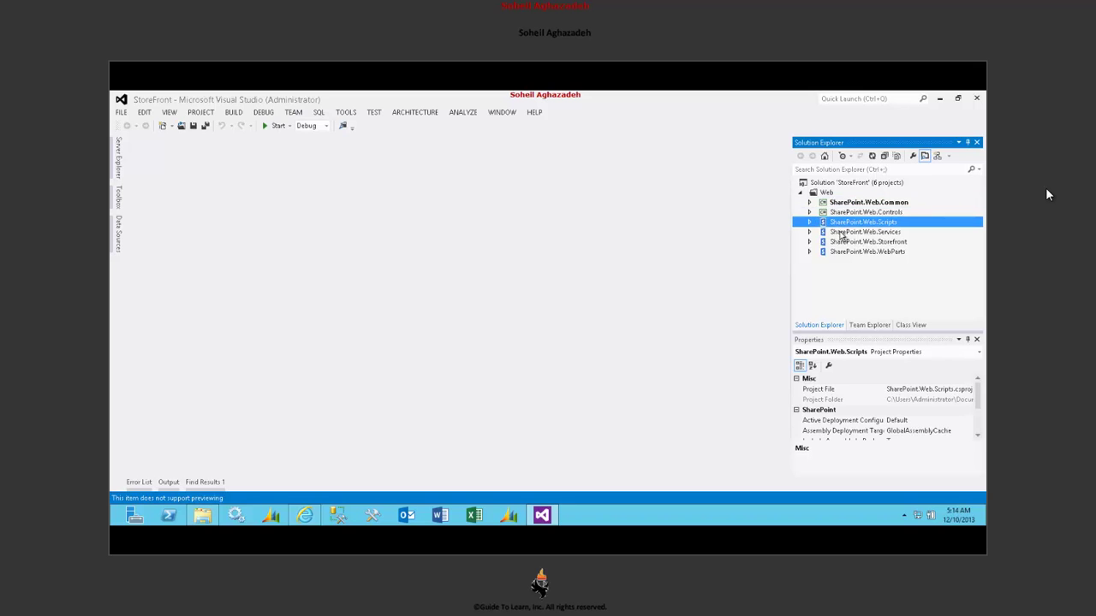
left_click(838, 233)
left_click(838, 244)
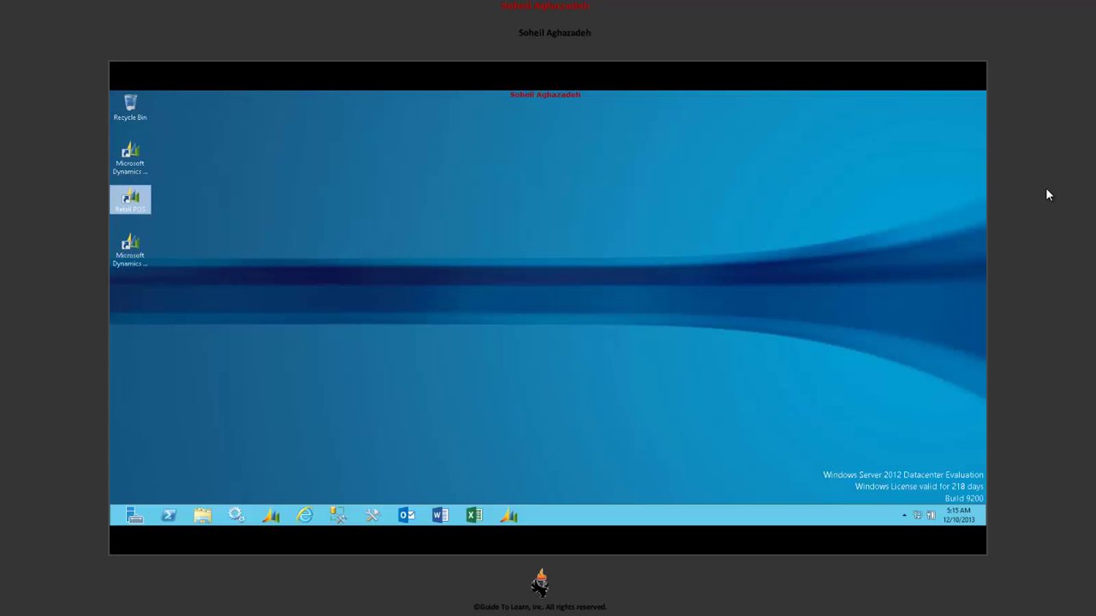
- Search apps for 'visual' and launch Visual Studio Command Prompt (2010)
mouse_move(982, 92)
left_click(966, 192)
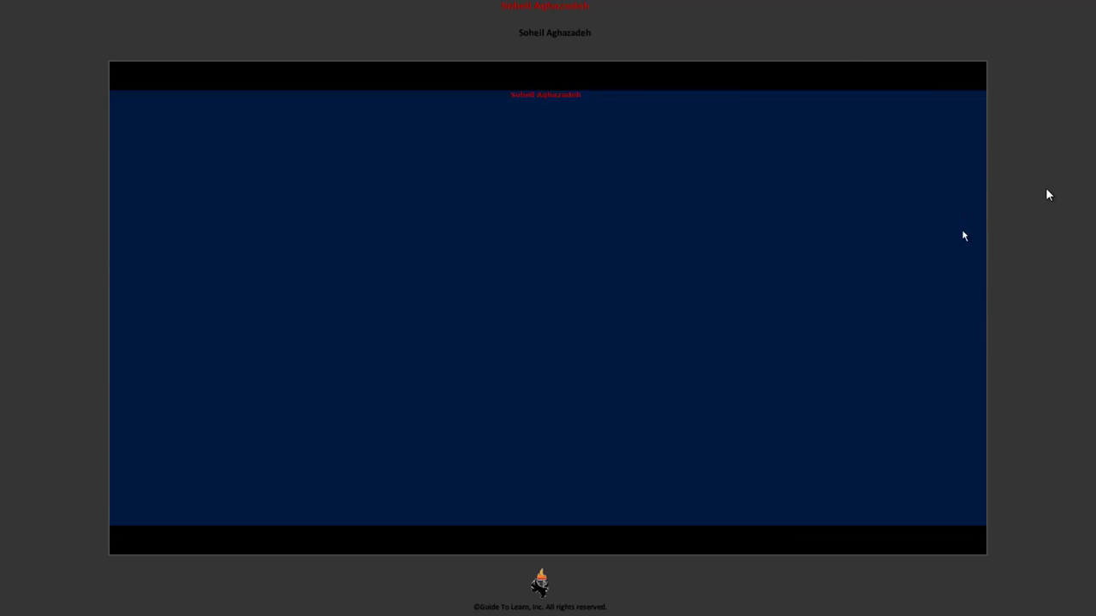
type("visual")
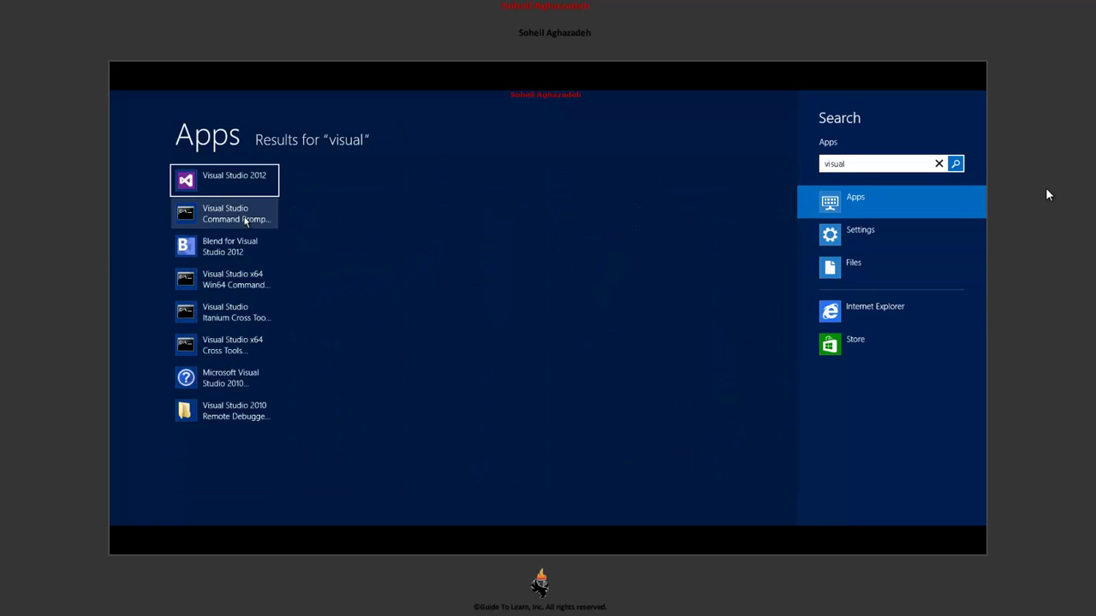
left_click(245, 220)
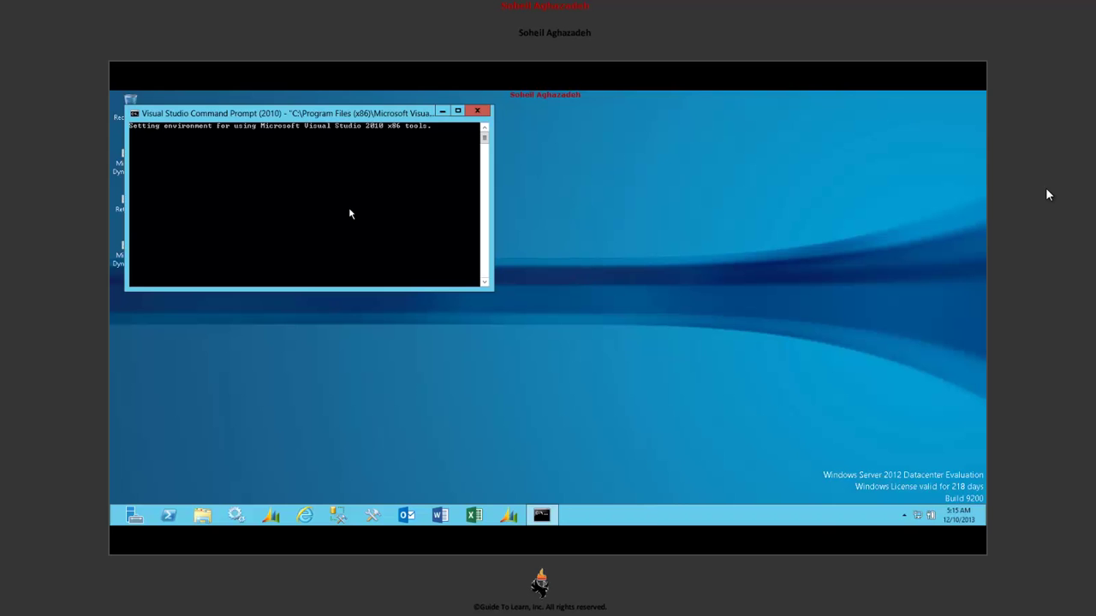
- In the console Properties, set the screen text colour to yellow and apply
left_click(135, 115)
left_click(159, 225)
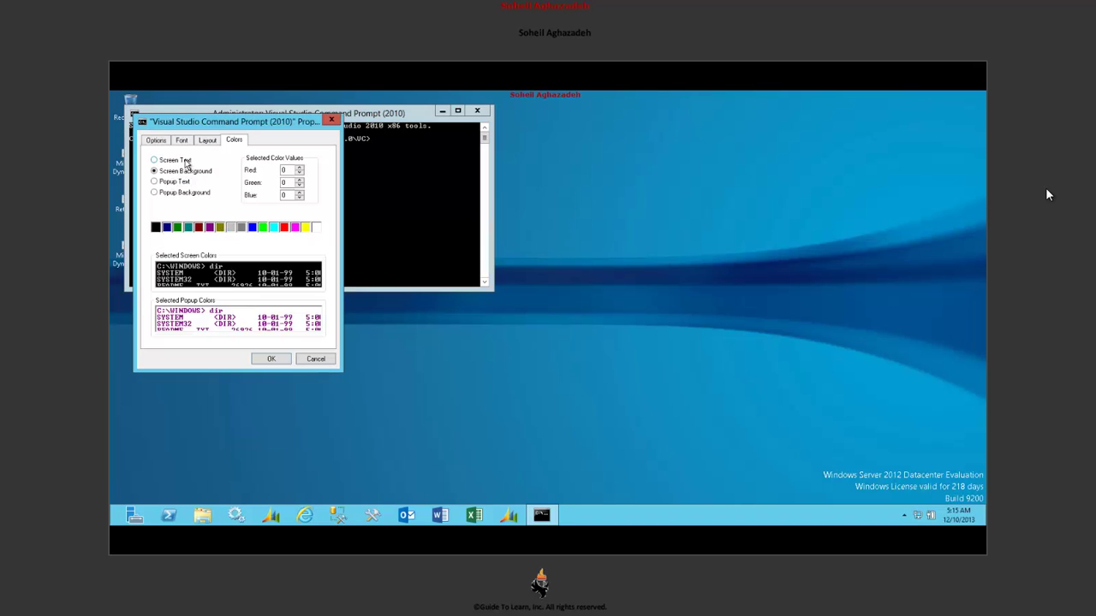
left_click(182, 139)
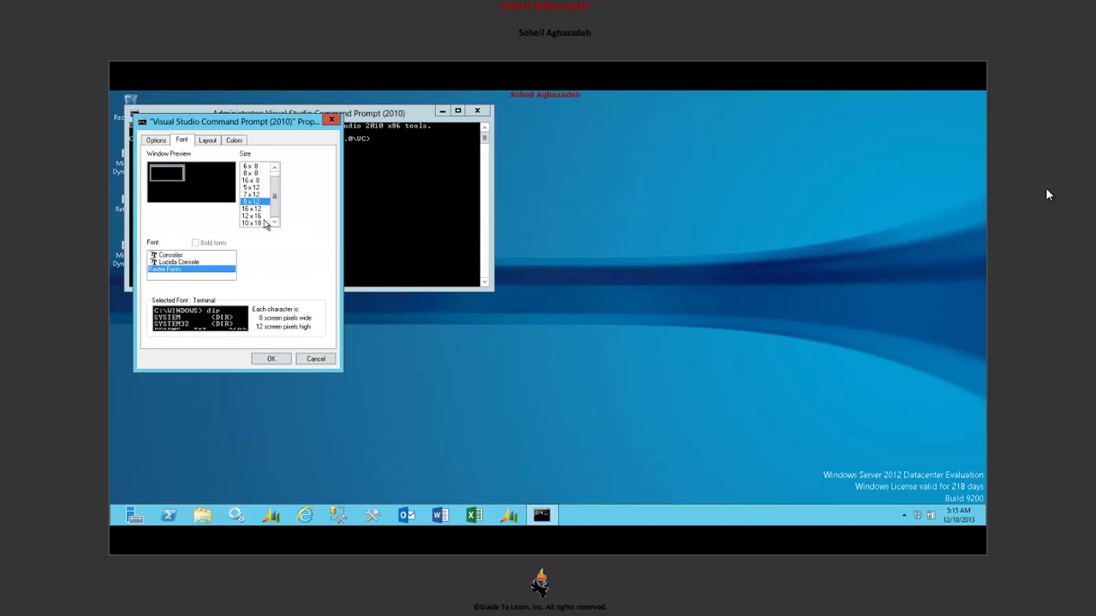
left_click(210, 141)
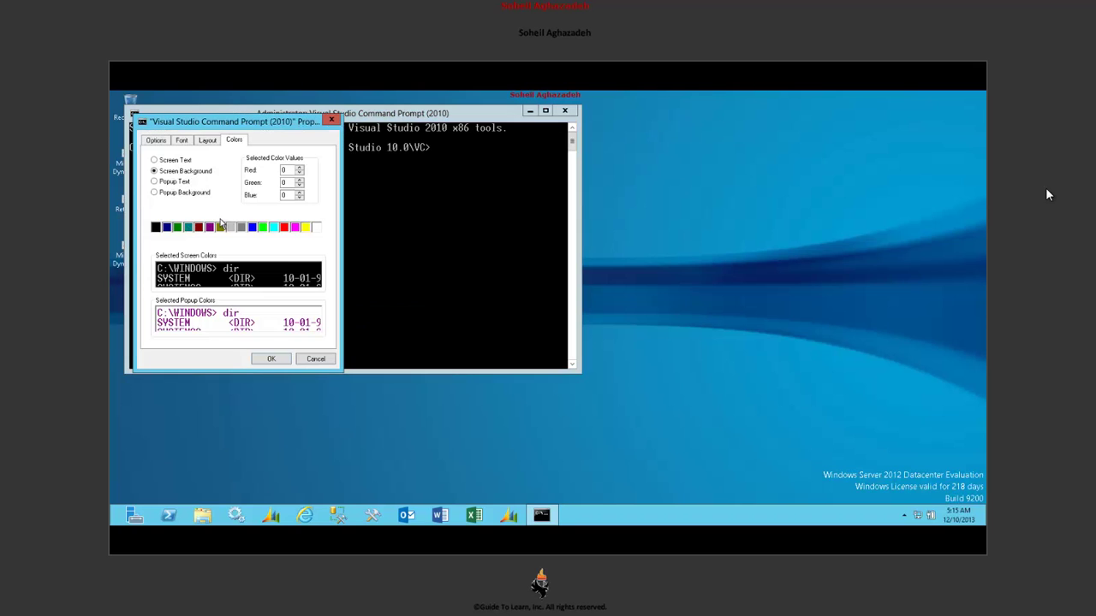
left_click(170, 161)
left_click(304, 227)
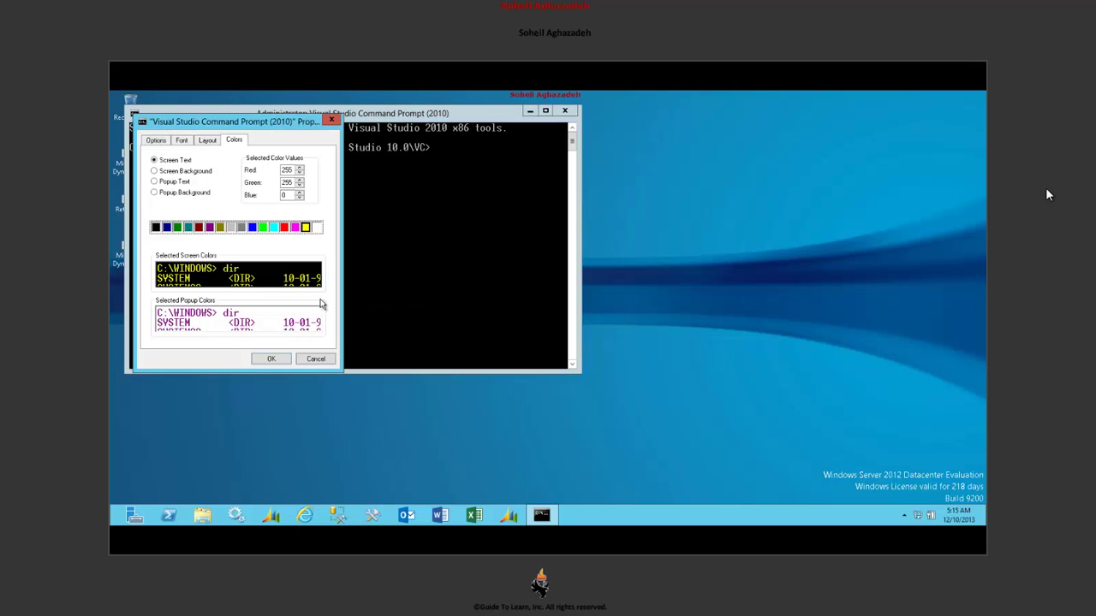
left_click(267, 358)
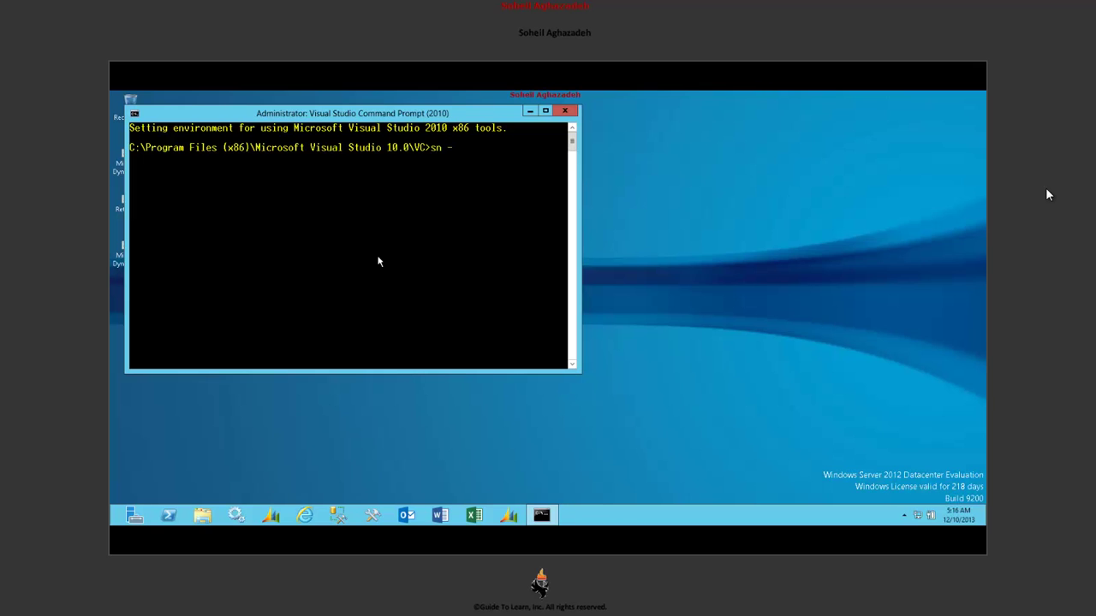
- Show the sn help, mark the -k key-generation lines, then clear the console with cls
type("?")
key("Return")
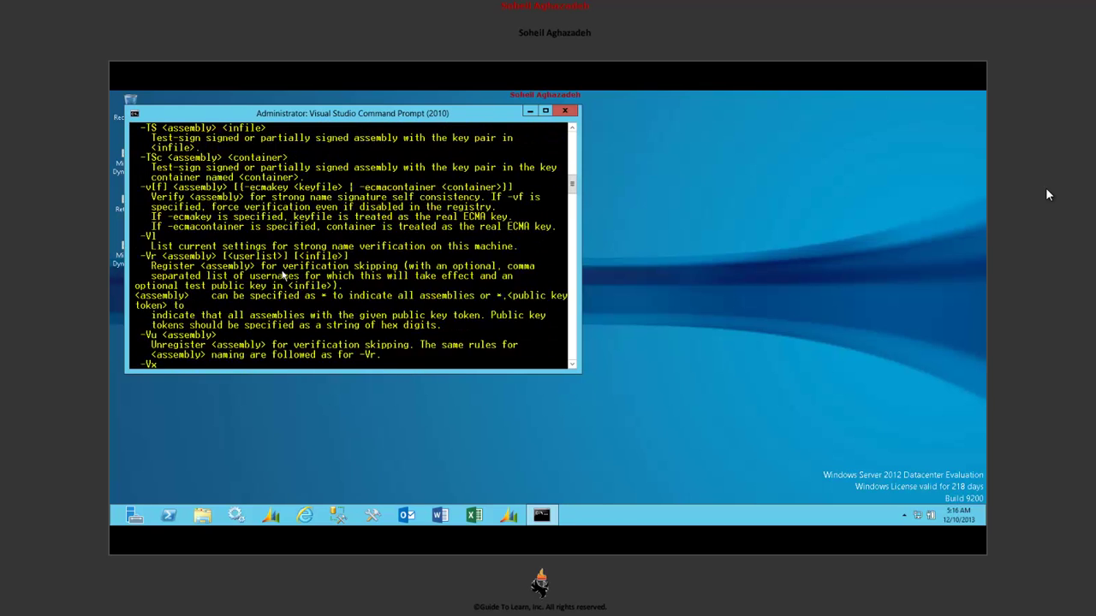
scroll(283, 276, "up", 15)
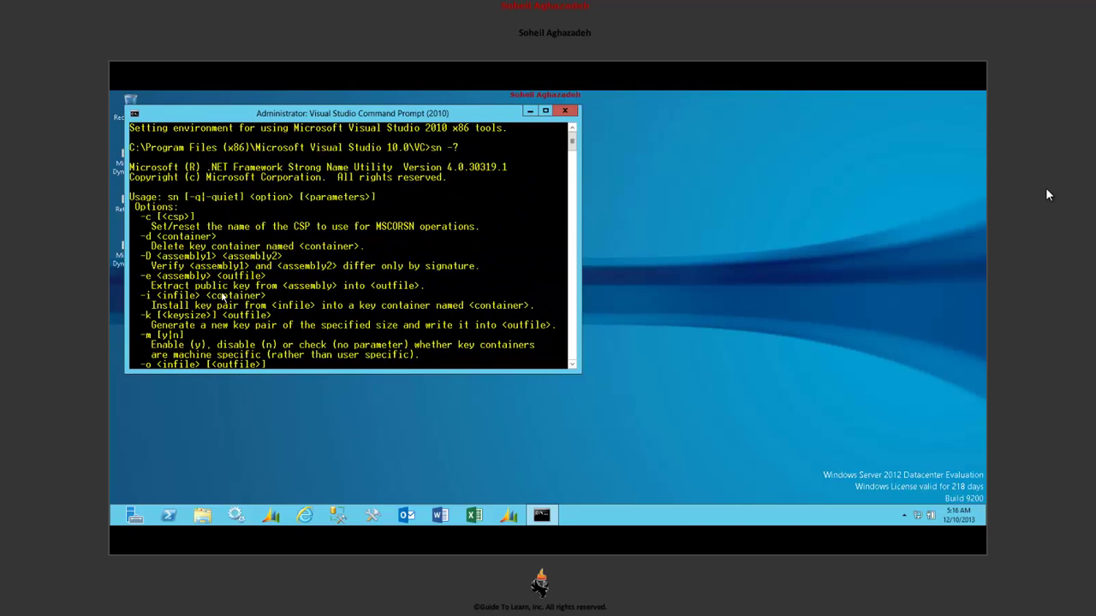
right_click(214, 310)
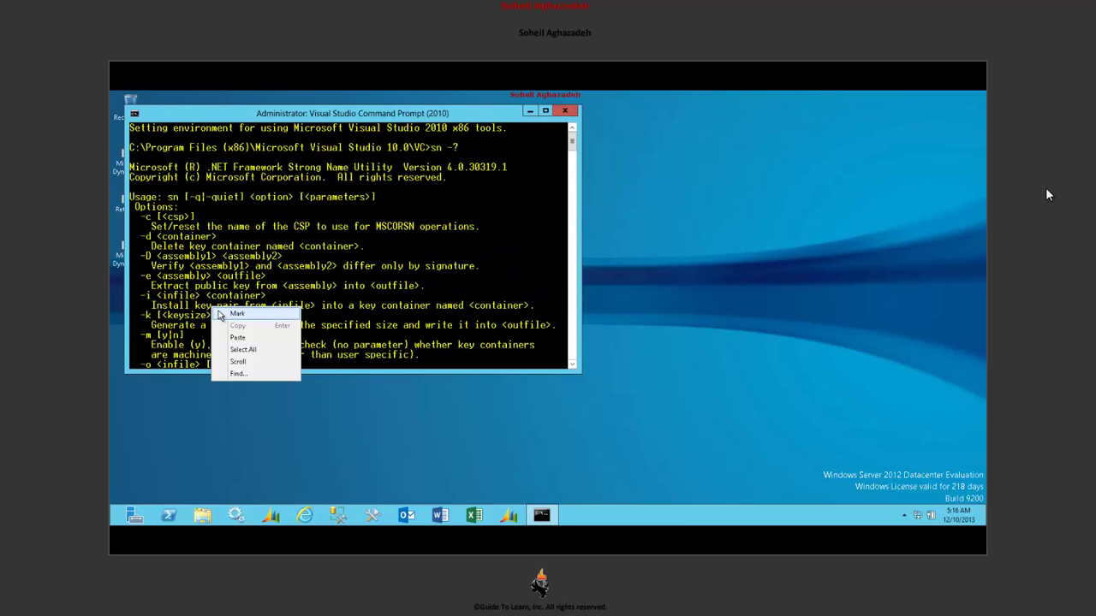
left_click(236, 313)
left_click_drag(134, 315, 561, 331)
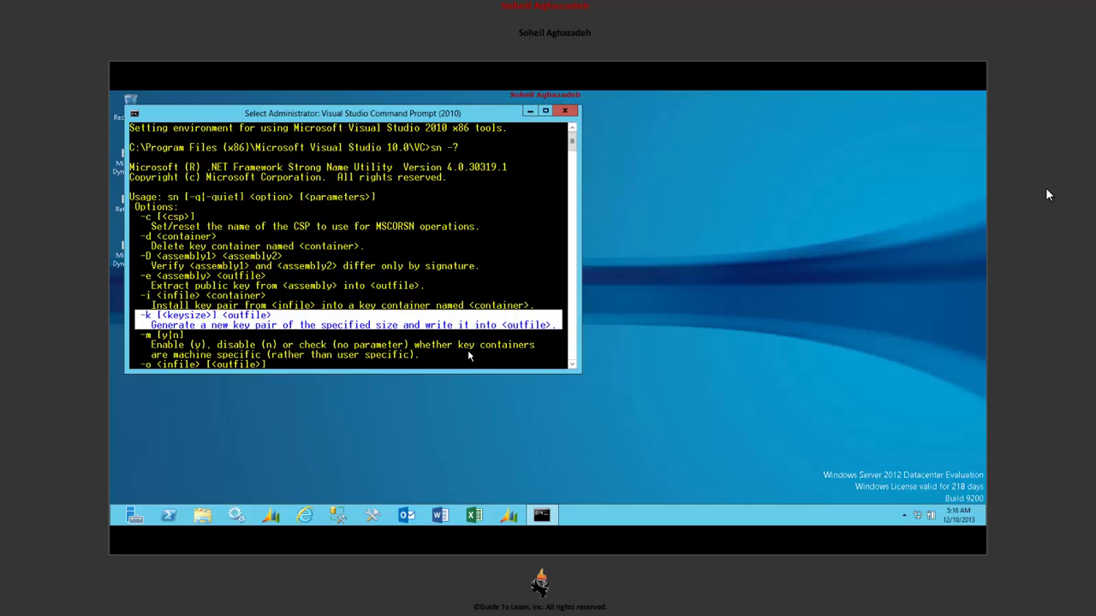
left_click(477, 266)
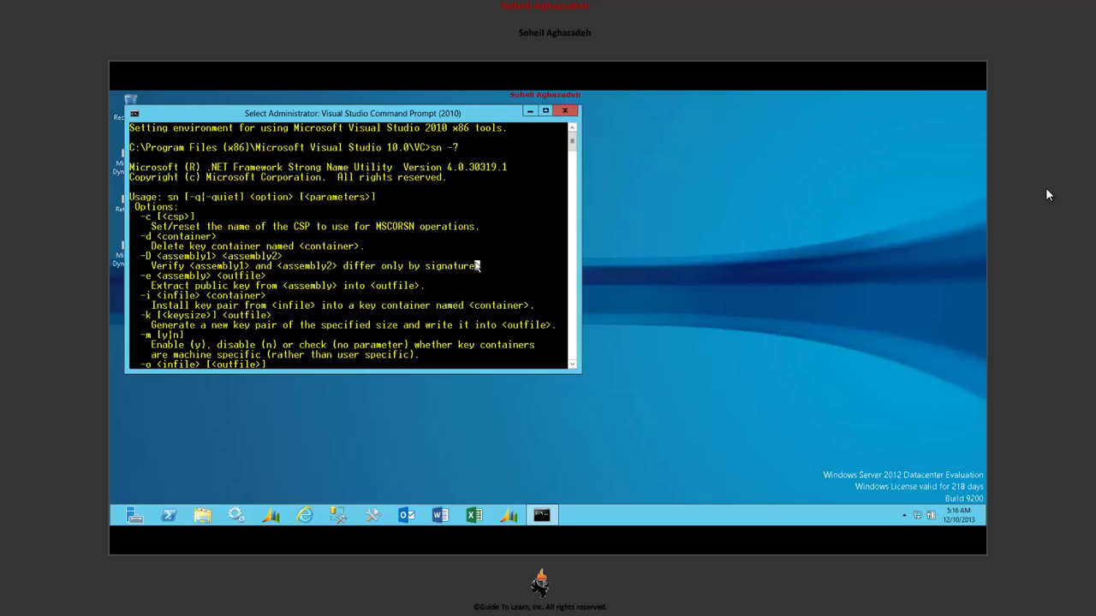
key("Escape")
type("cls")
key("Return")
- Generate GuideToLearn.snk with sn -k and copy the VC folder path from the prompt
type("sn")
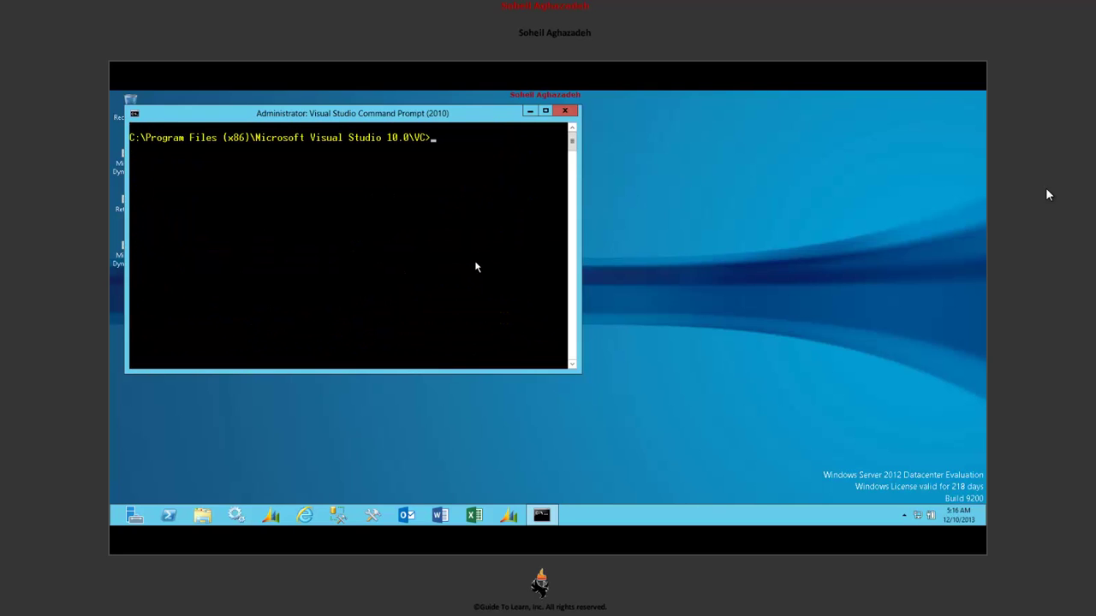
type(" -k GuideToLearn.snk")
key("Return")
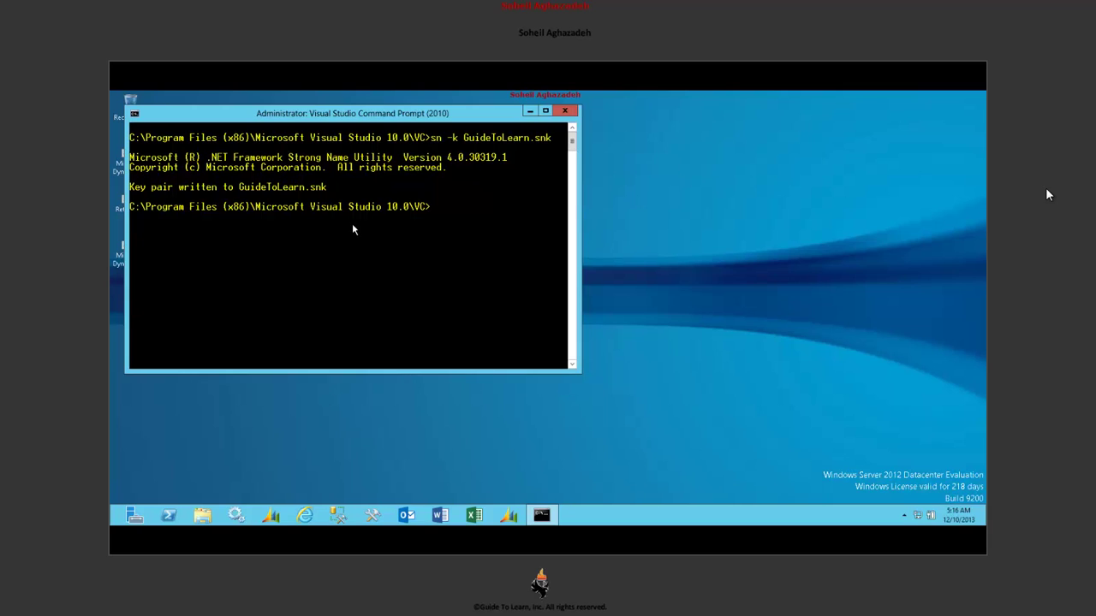
right_click(366, 221)
left_click(389, 232)
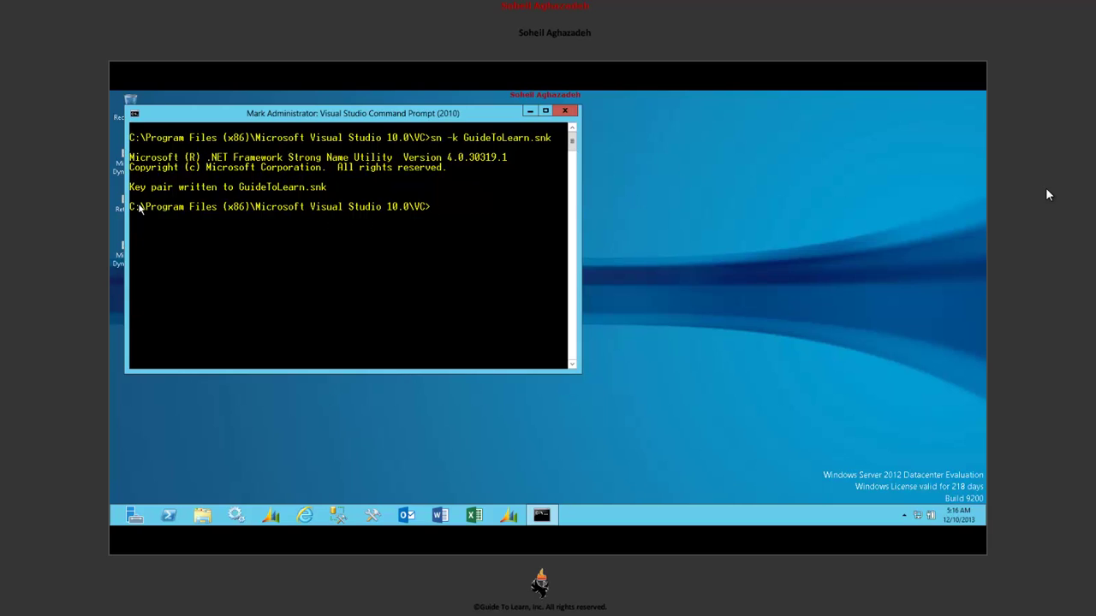
left_click_drag(132, 210, 347, 211)
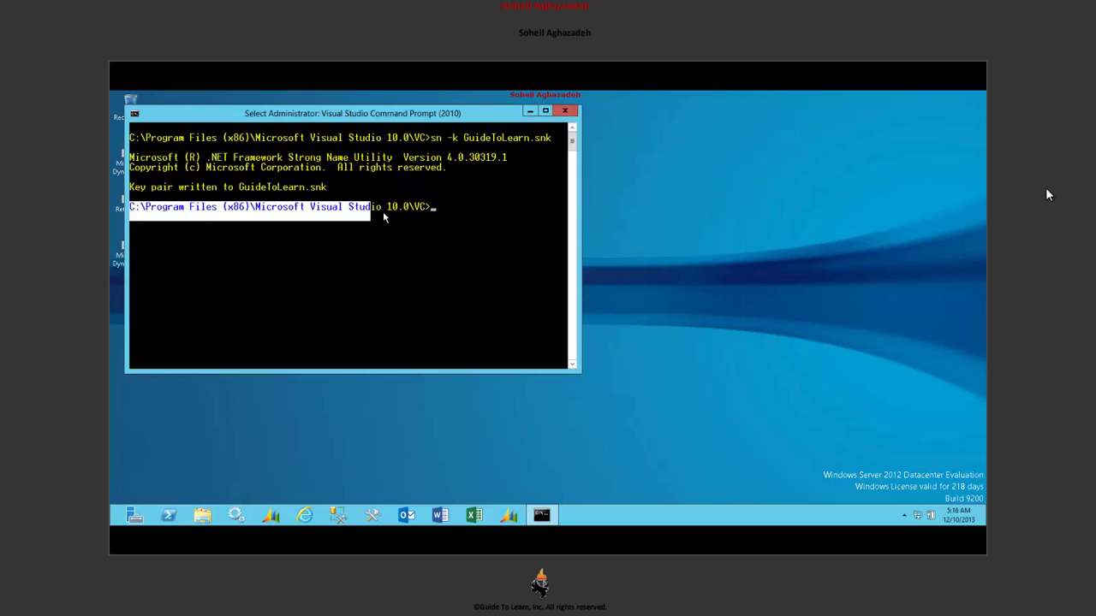
key("Return")
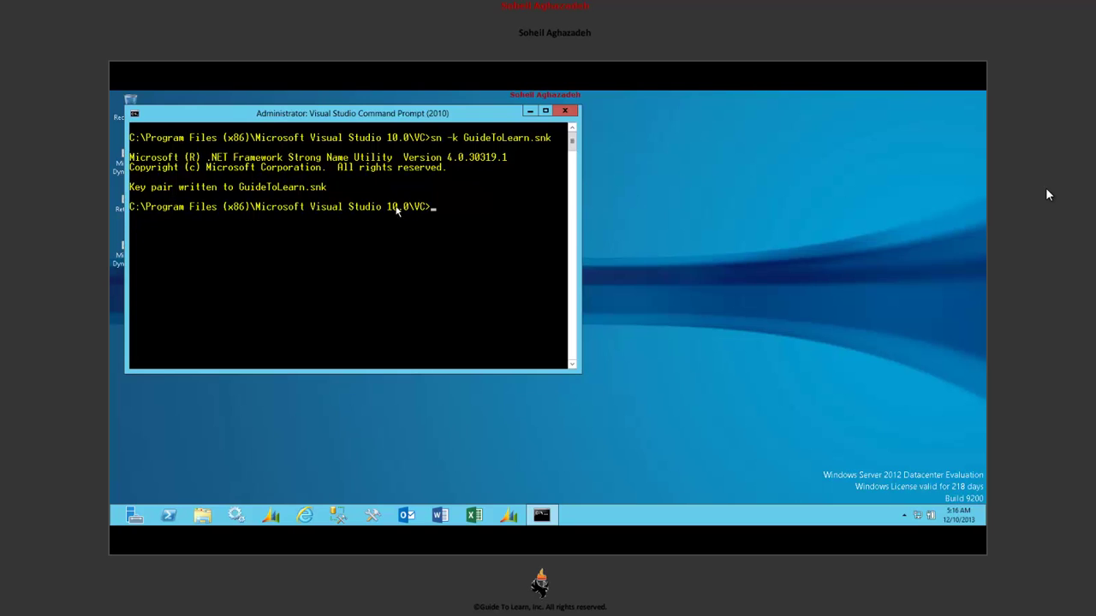
- Open the VC folder in File Explorer from the pasted path and copy GuideToLearn.snk
left_click(200, 518)
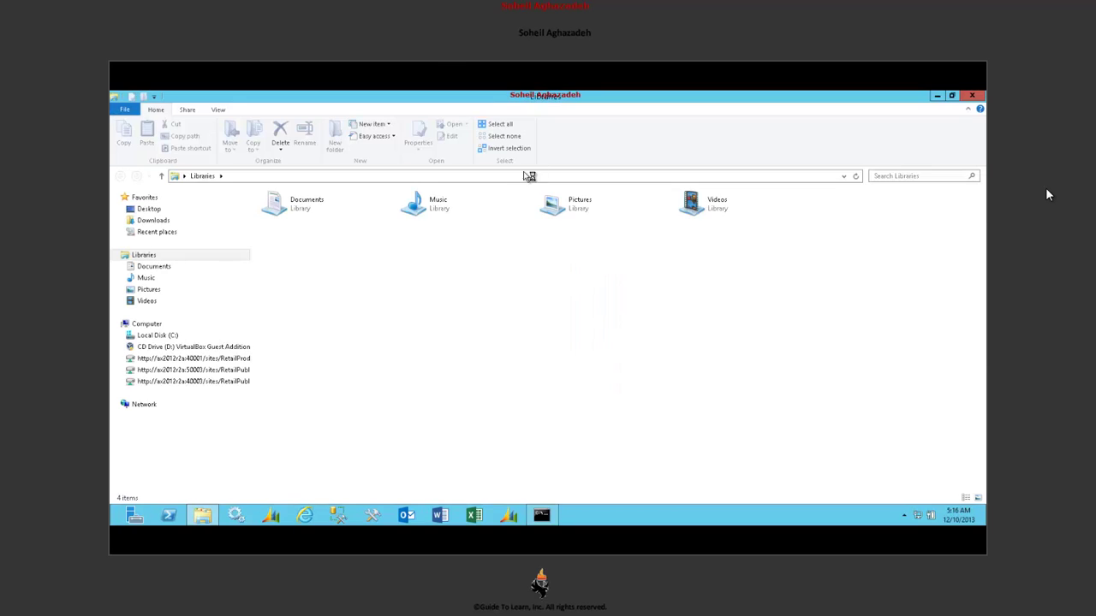
left_click(544, 177)
type("C:\\Program Files (x86)\\Microsoft Visual Studio 10.0\\VC")
key("Return")
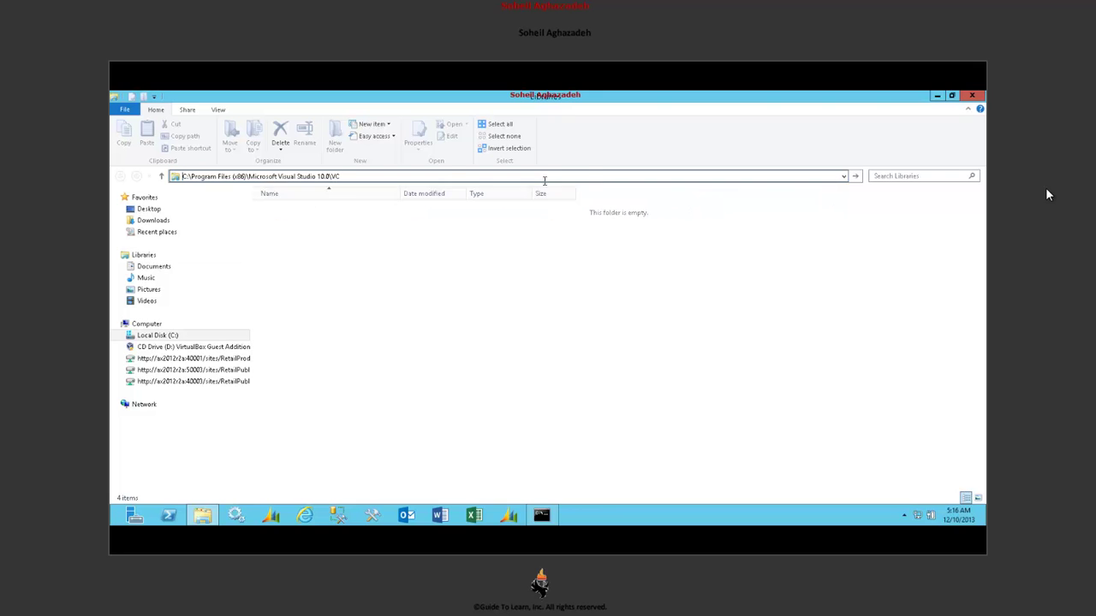
right_click(346, 384)
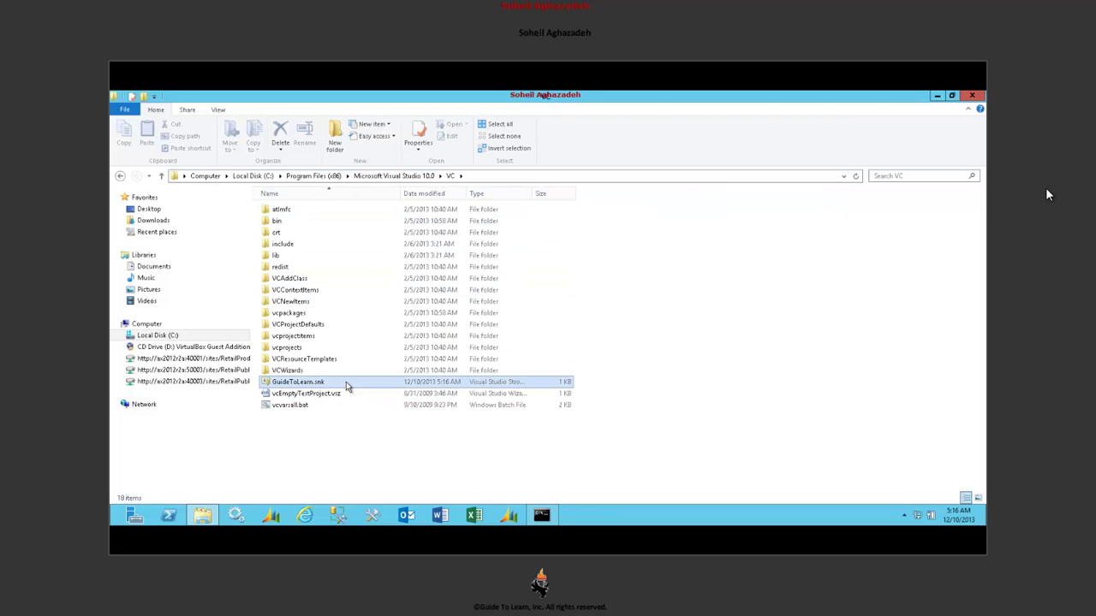
left_click(372, 442)
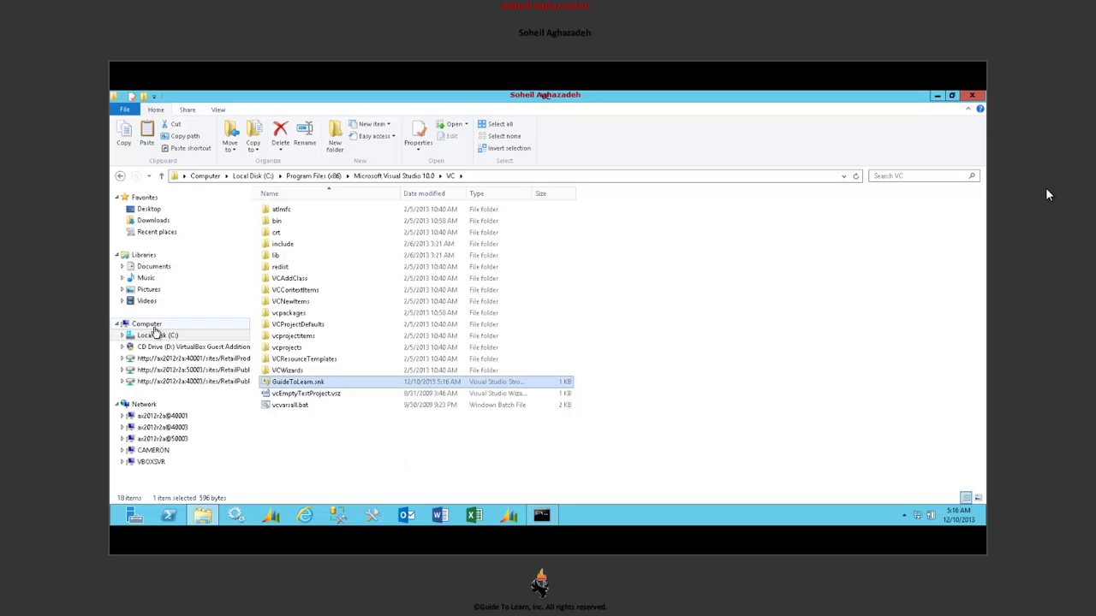
- Paste GuideToLearn.snk into C:\Users\Administrator\My Documents\Retail SDK
left_click(156, 335)
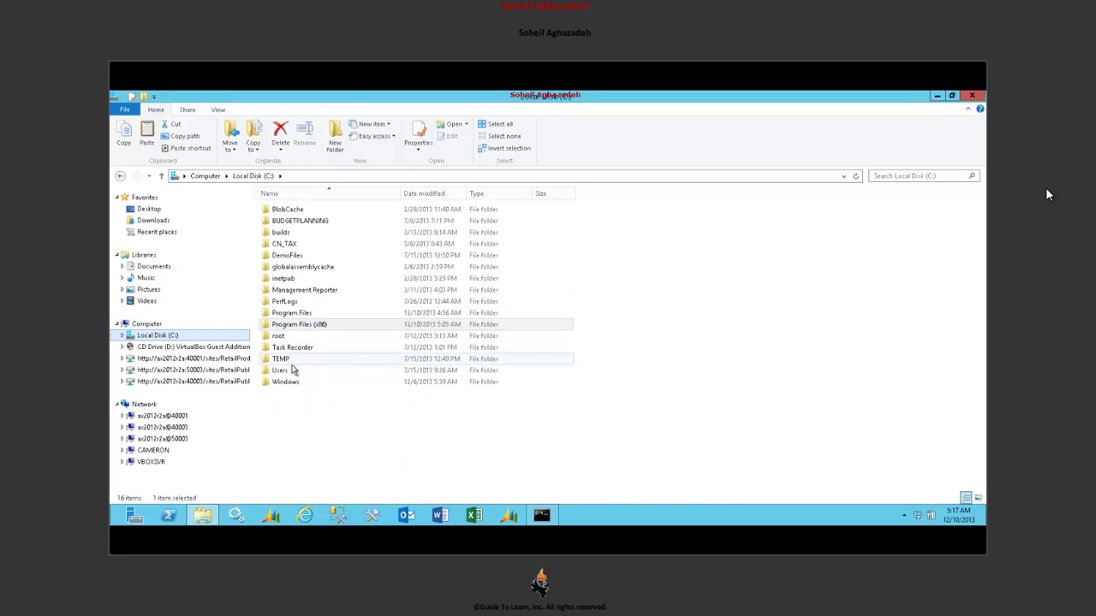
double_click(287, 371)
double_click(325, 279)
double_click(320, 291)
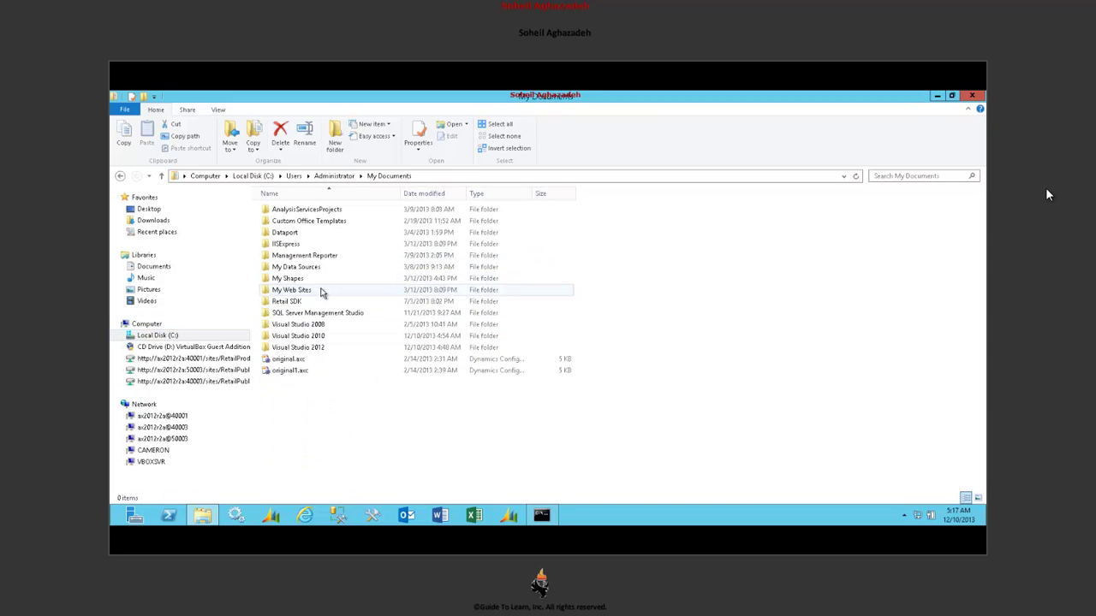
left_click(316, 302)
double_click(317, 306)
right_click(328, 312)
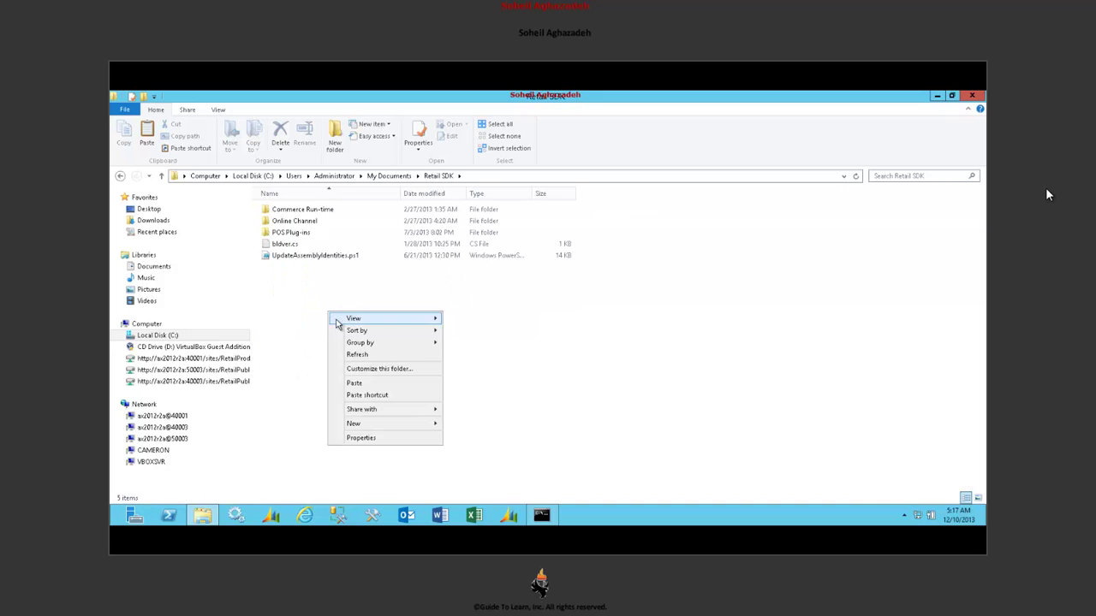
left_click(382, 389)
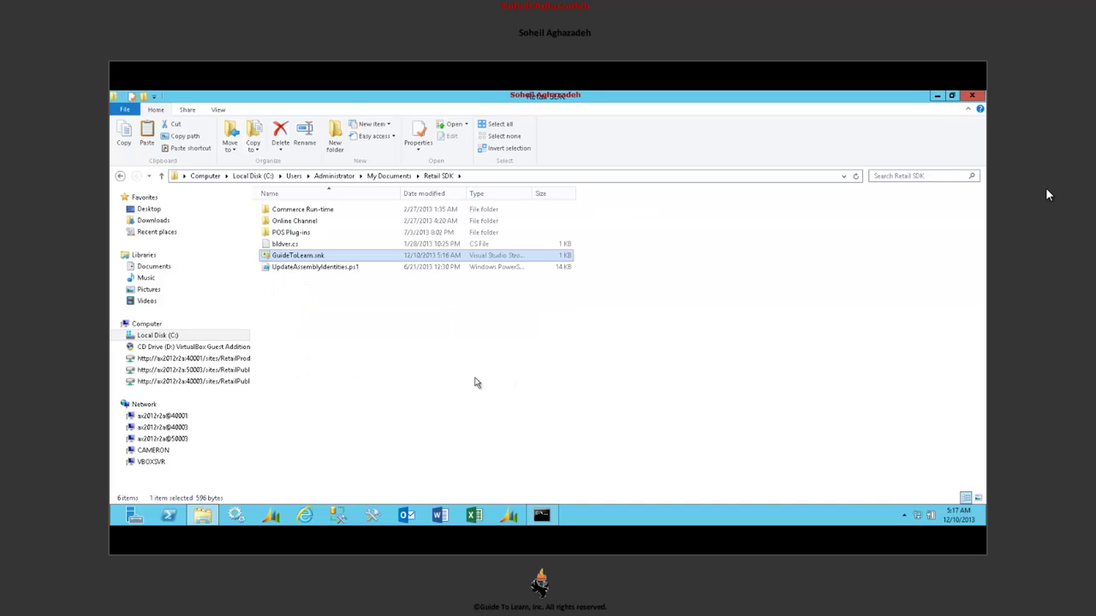
- Search apps for "mm" from the Search charm
mouse_move(984, 90)
left_click(961, 213)
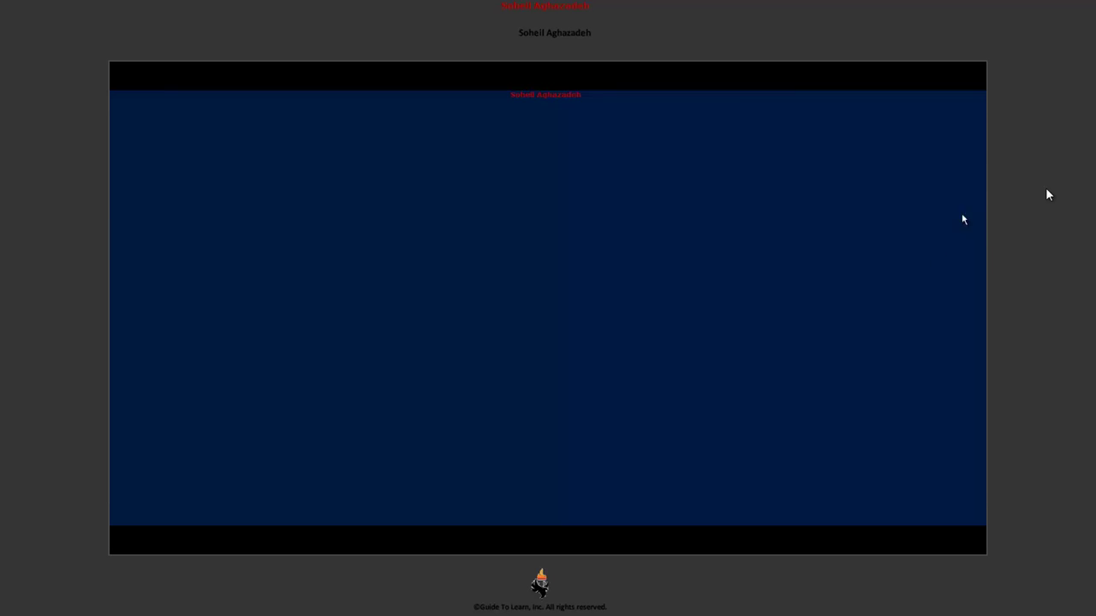
type("mmc")
key("Escape")
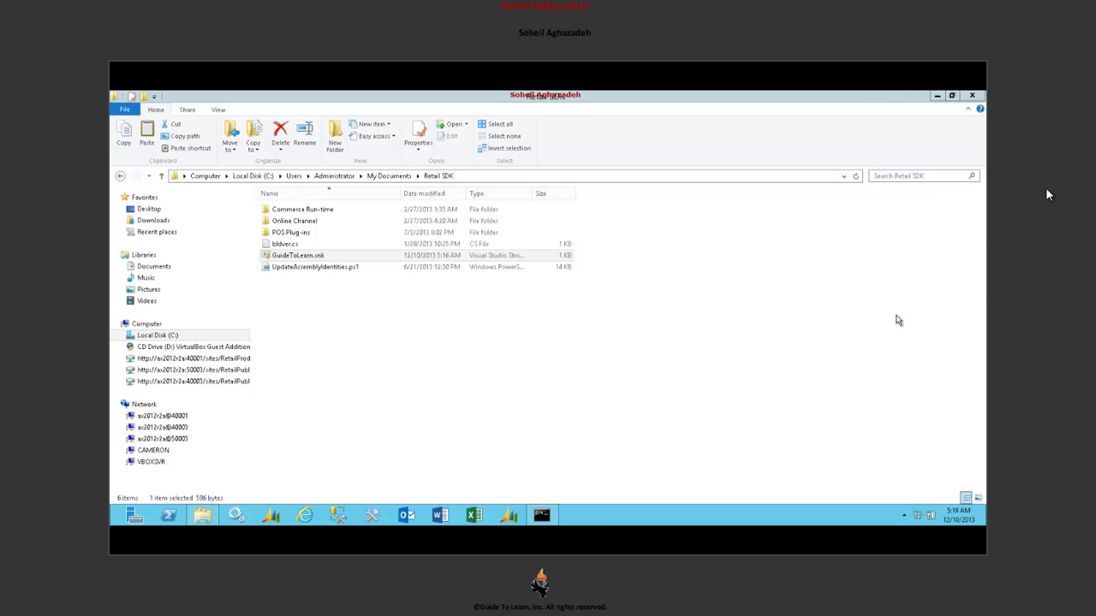
left_click(971, 185)
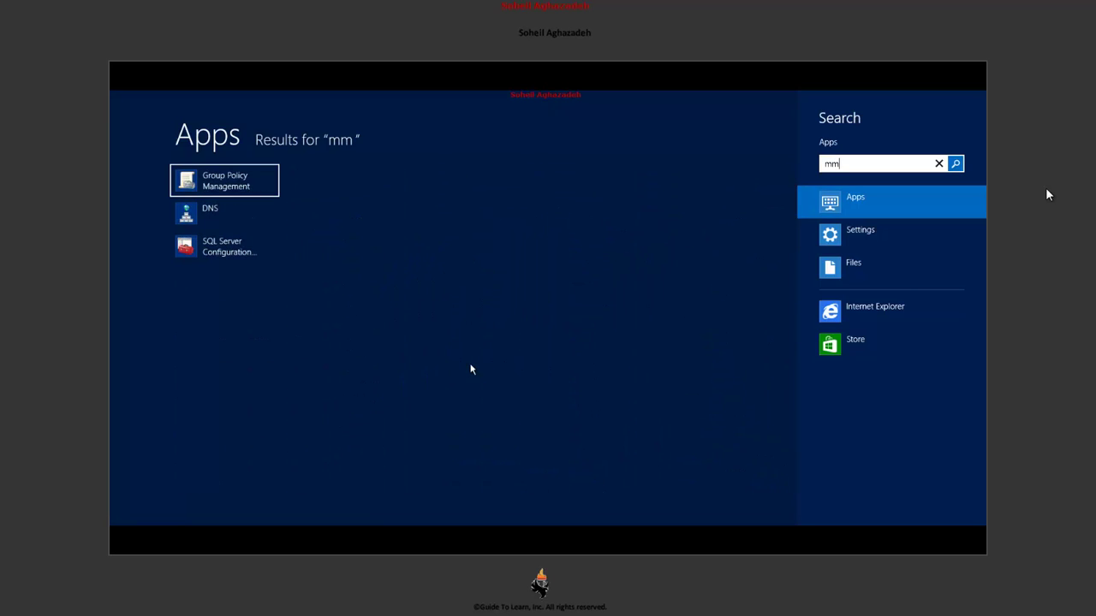
- Launch mmc.exe and add the Certificates snap-in for the local computer account
type("c")
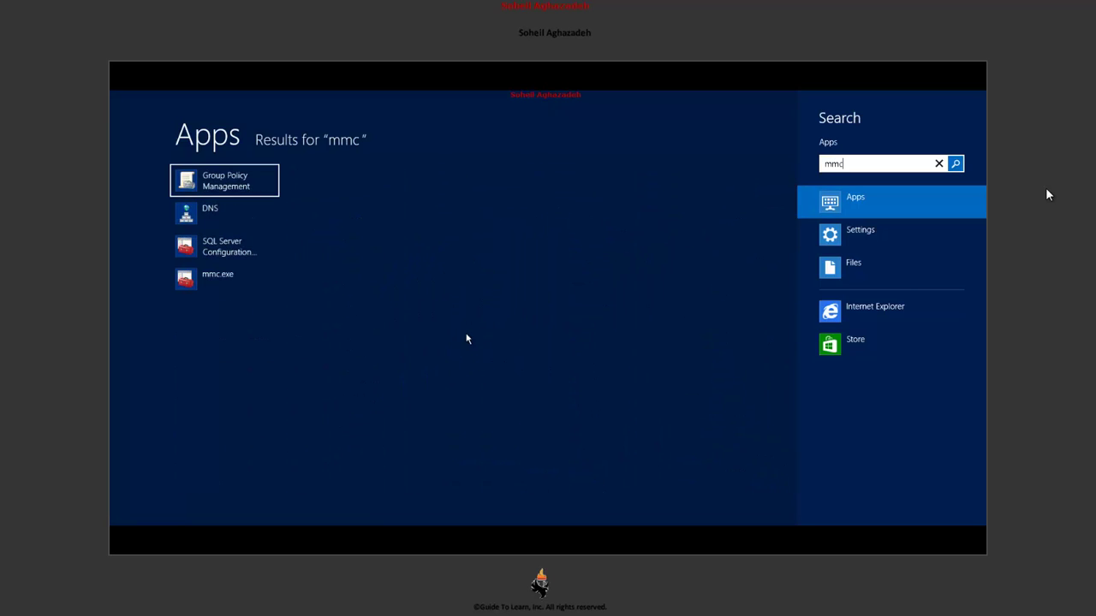
left_click(224, 276)
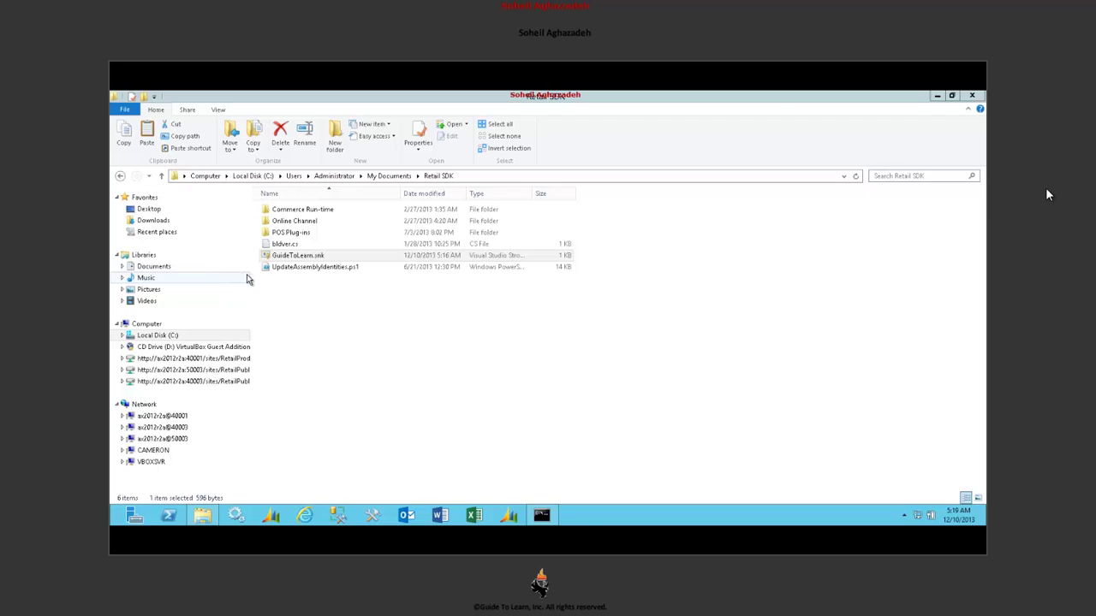
left_click(148, 127)
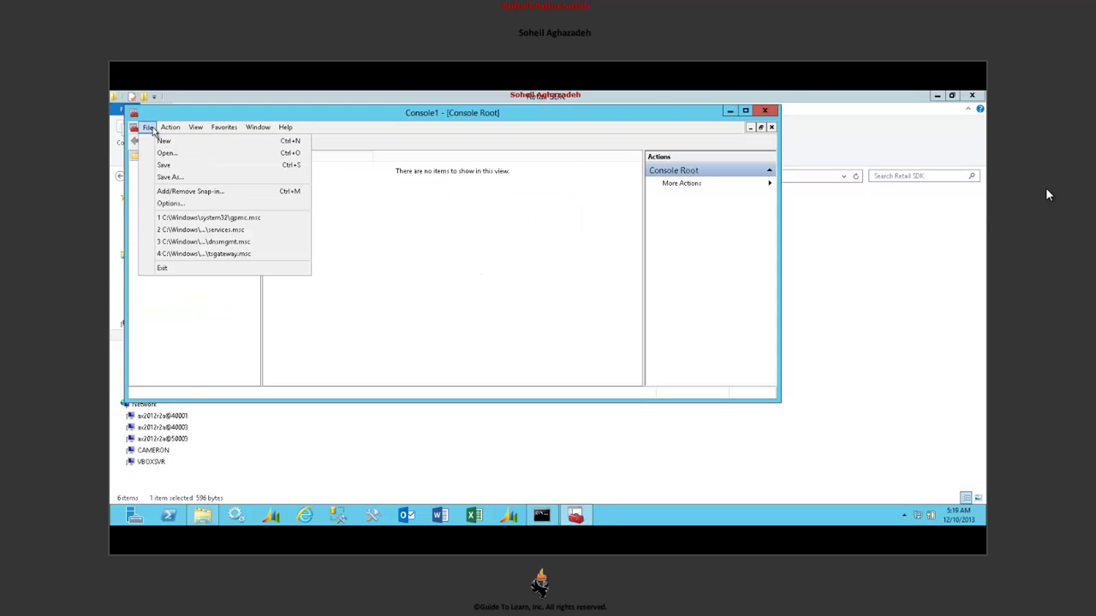
left_click(172, 191)
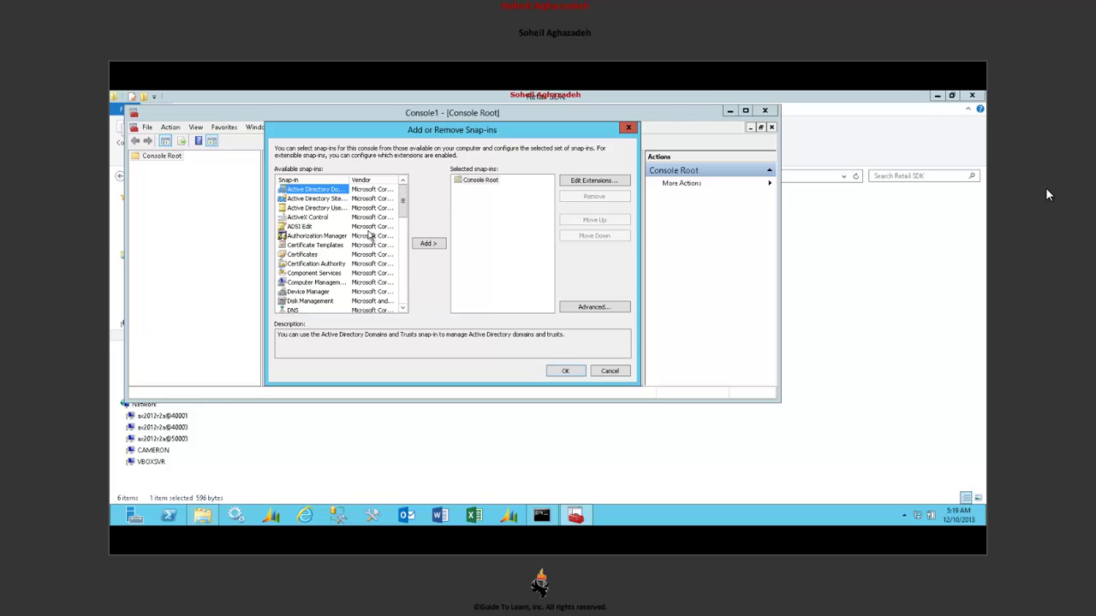
left_click(321, 254)
left_click(428, 244)
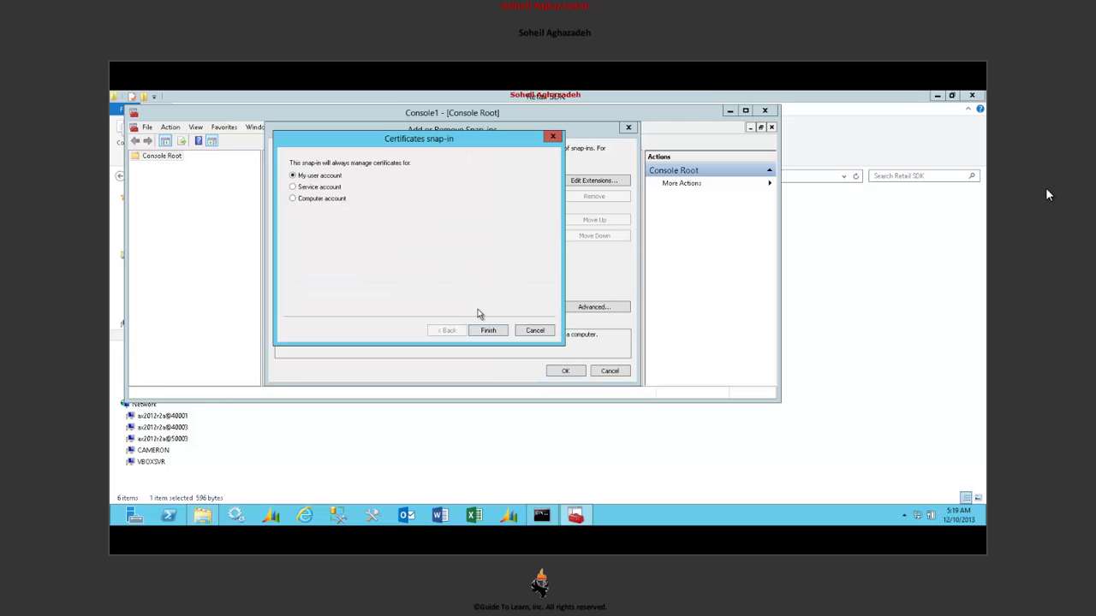
left_click(332, 202)
left_click(505, 332)
left_click(494, 332)
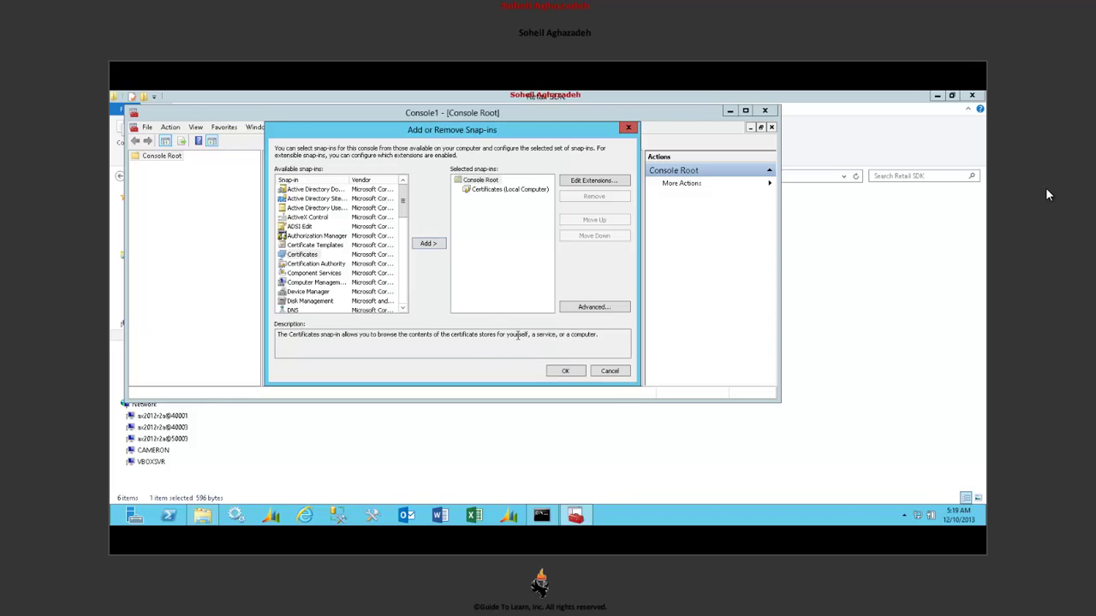
left_click(565, 372)
- Expand Personal > Certificates to list the 16 certificates, then move the console aside
left_click(136, 166)
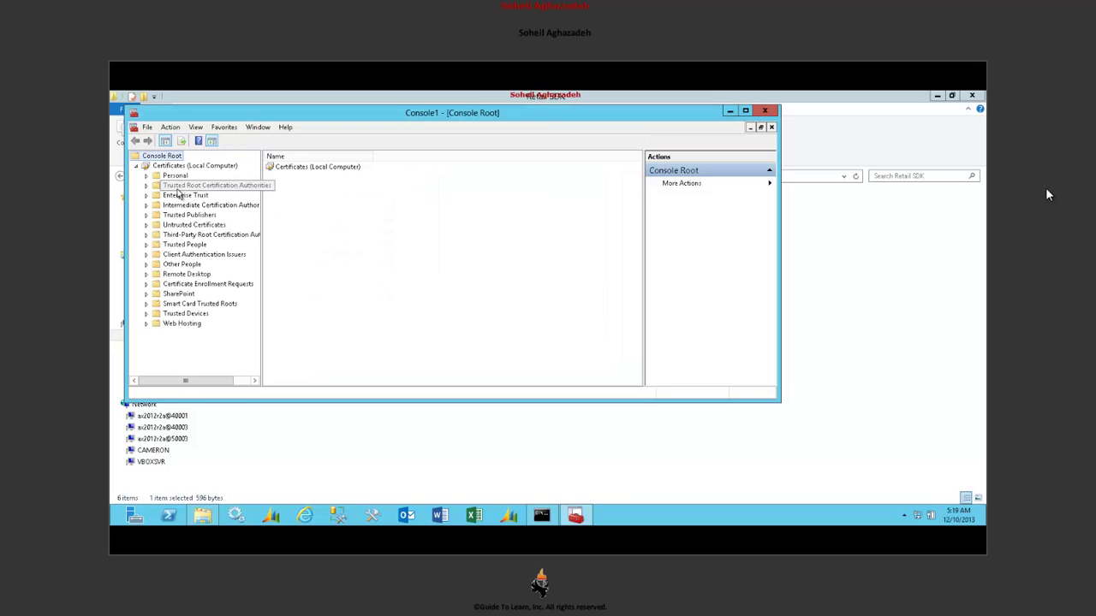
left_click(176, 176)
left_click(146, 175)
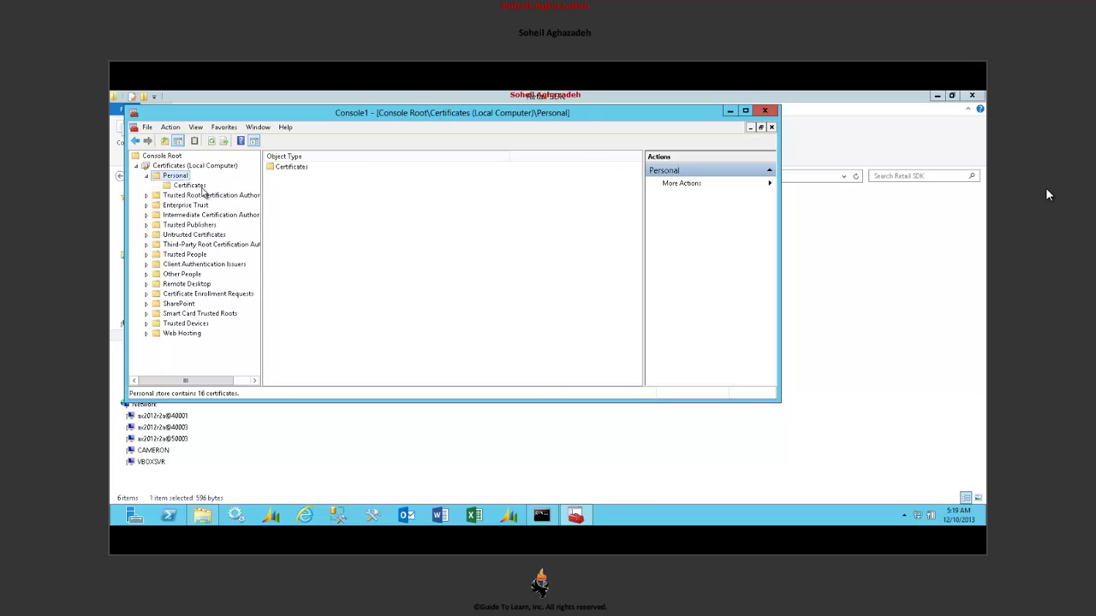
left_click(200, 186)
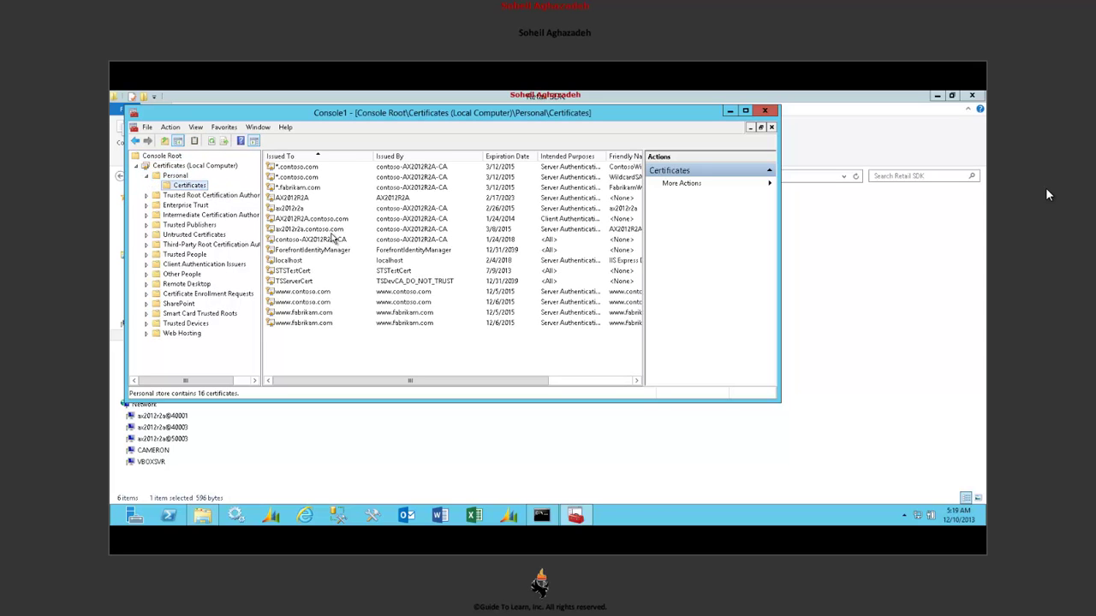
left_click_drag(360, 118, 613, 233)
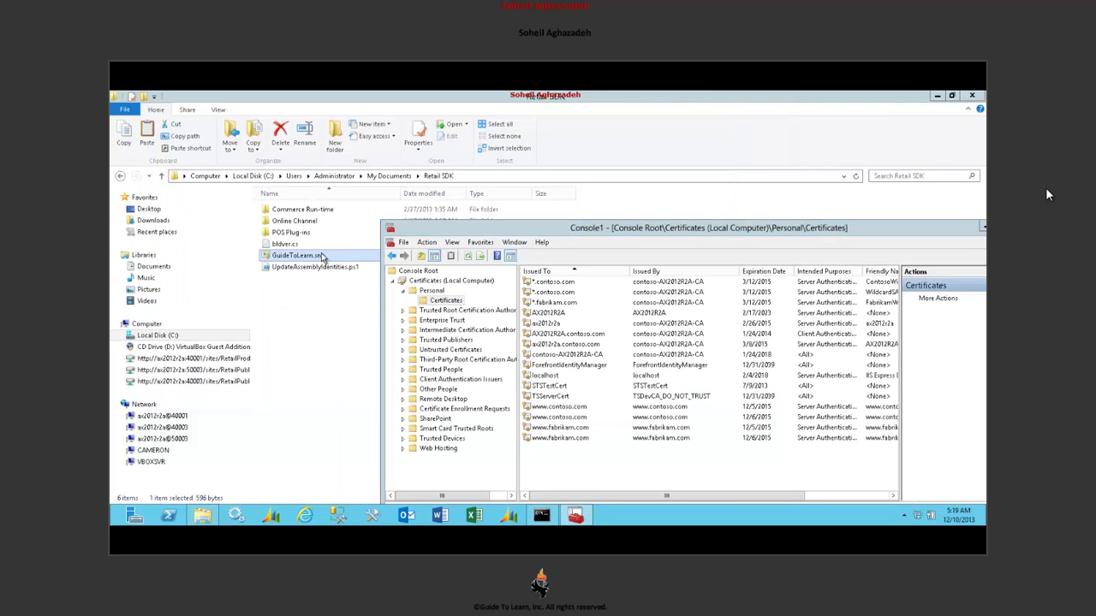
- Check GuideToLearn.snk in Retail SDK via its context menu, then return to the certificates console
right_click(320, 258)
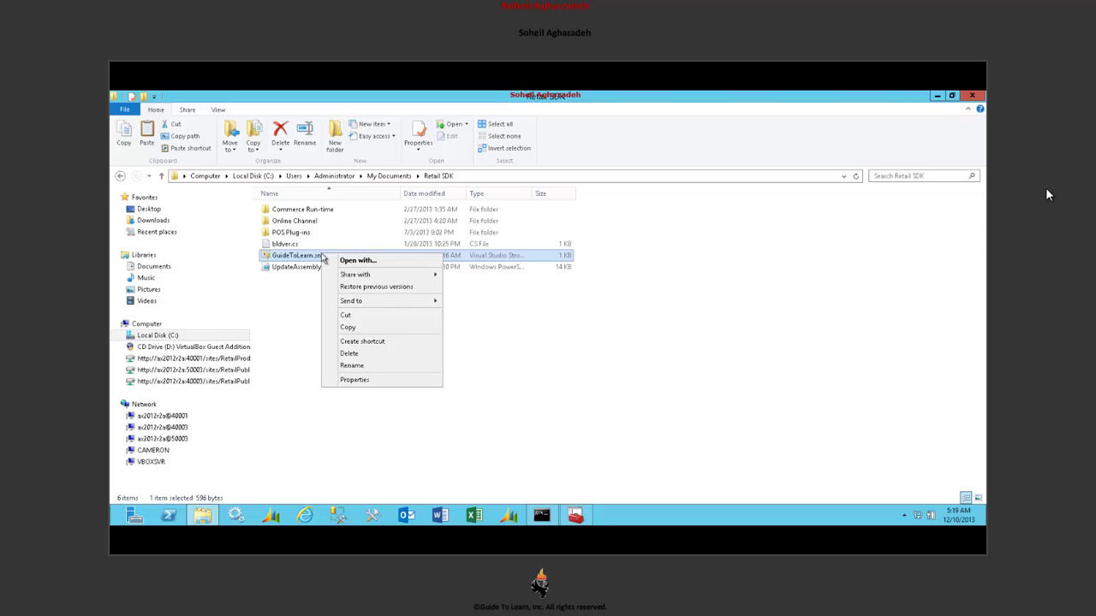
left_click(568, 515)
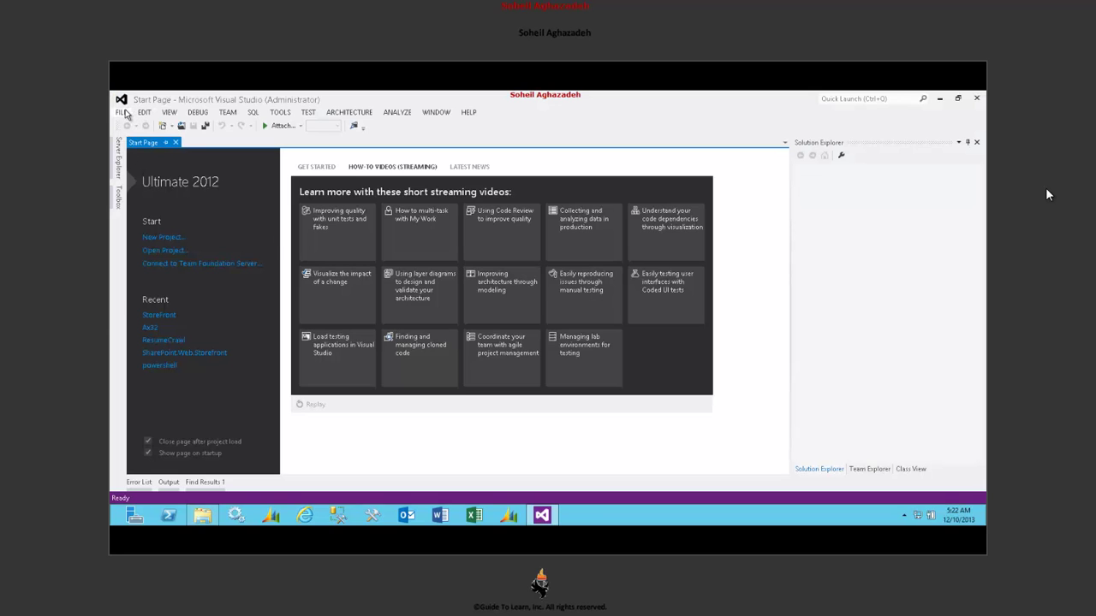
- Start a new project using the C# Class Library template
left_click(125, 114)
mouse_move(133, 128)
left_click(349, 126)
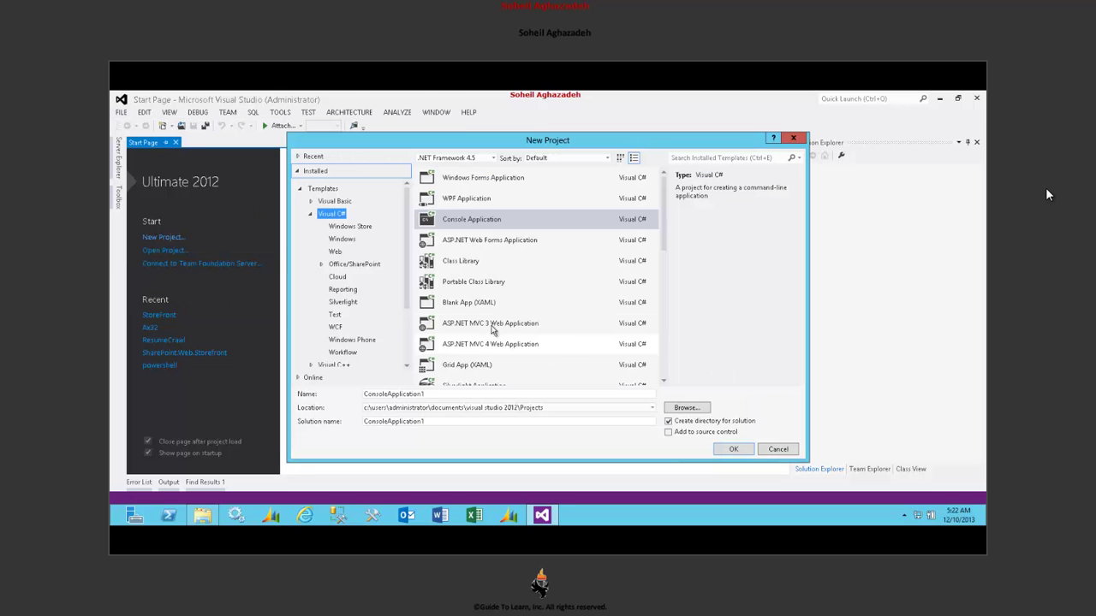
left_click(496, 262)
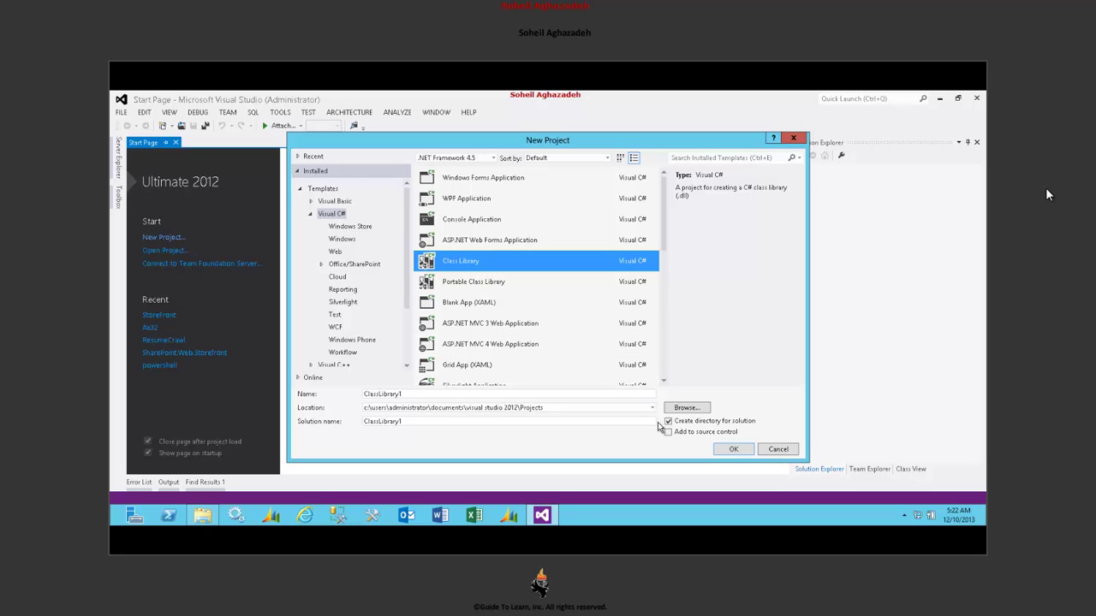
- Set the project location to the Retail SDK folder, entering Test as folder name
left_click(685, 408)
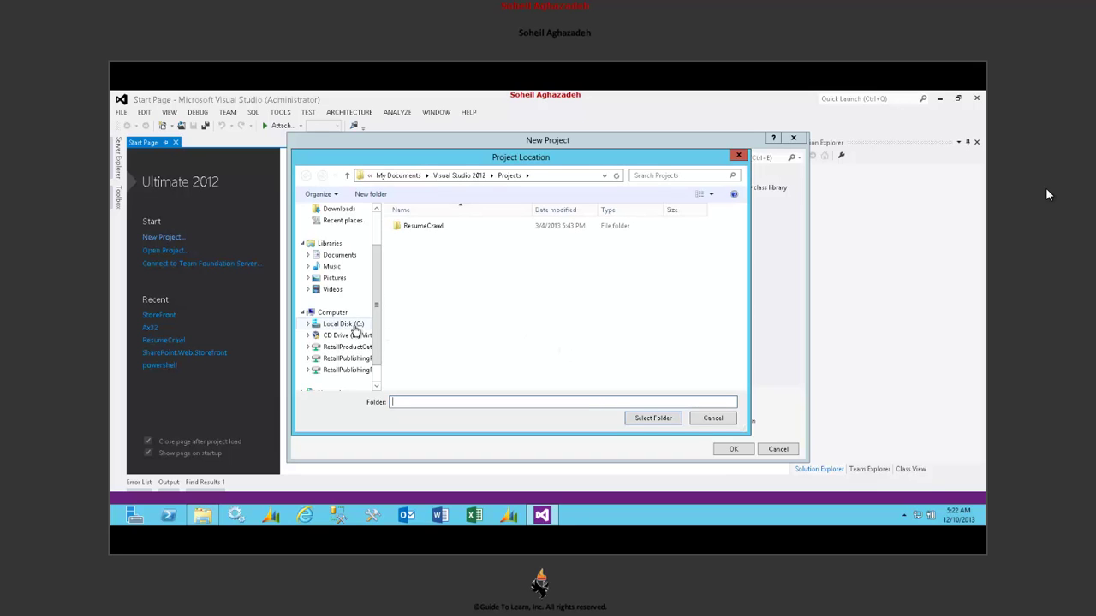
left_click(355, 326)
double_click(427, 386)
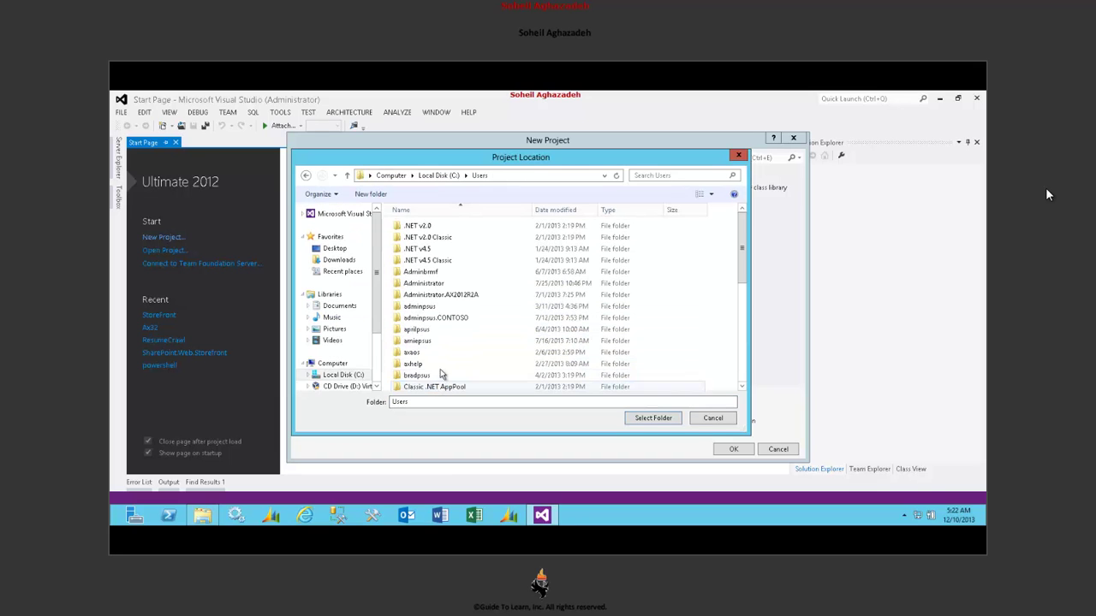
double_click(460, 291)
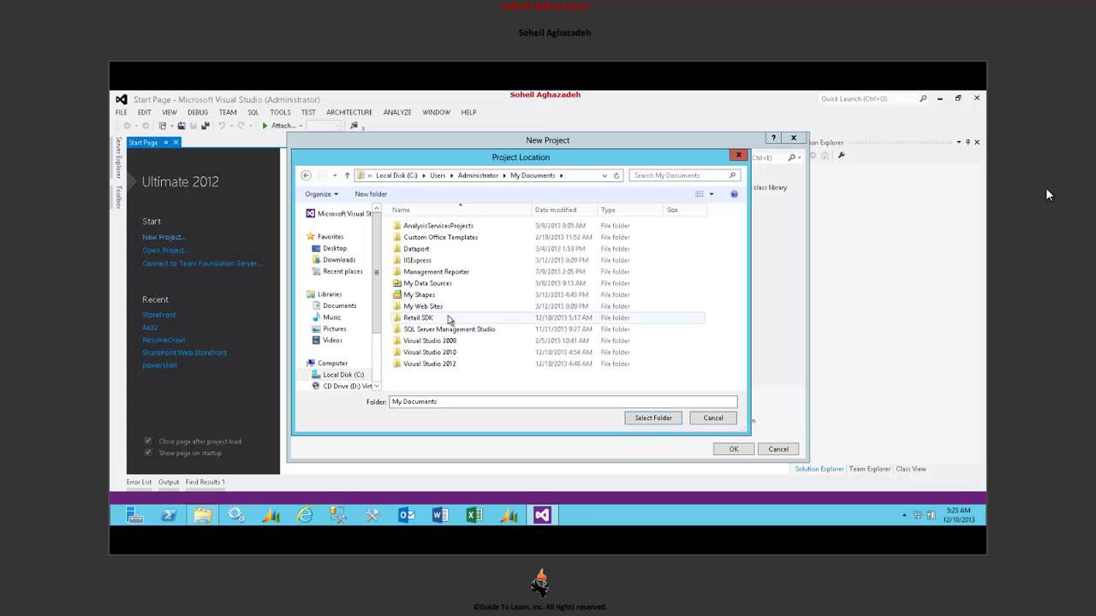
double_click(448, 318)
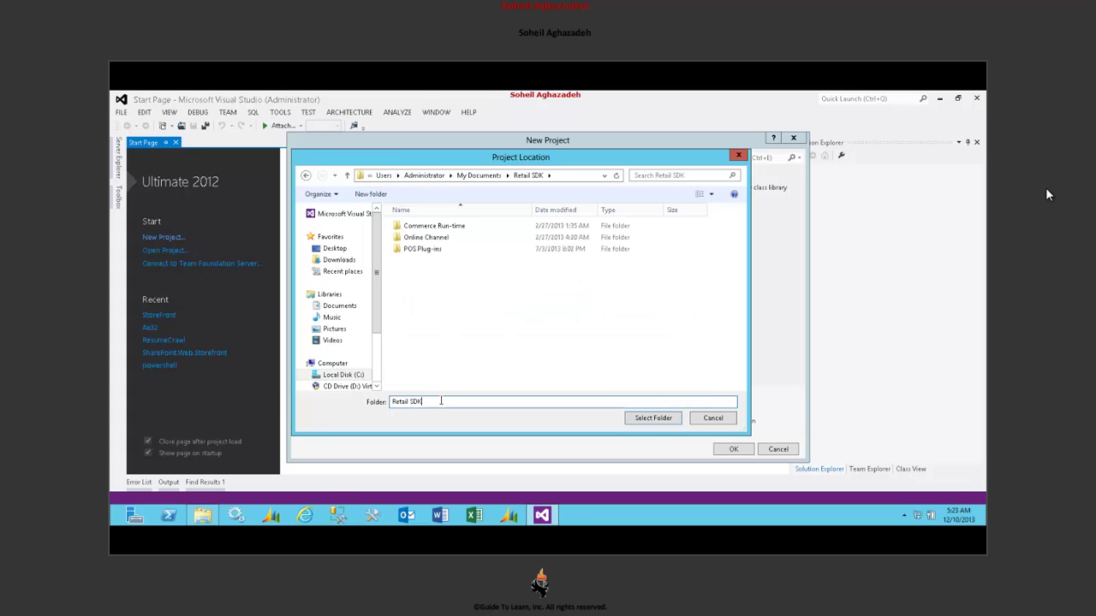
left_click_drag(439, 401, 281, 392)
type("Test")
key("Return")
- Name the project GTL and create it
type("GTL")
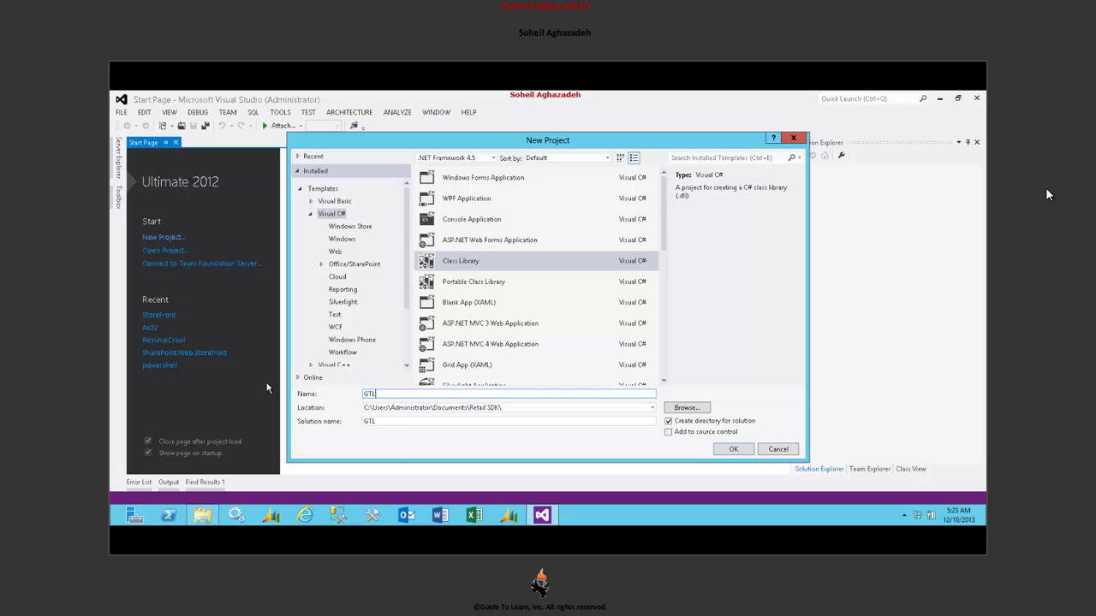
key("Tab")
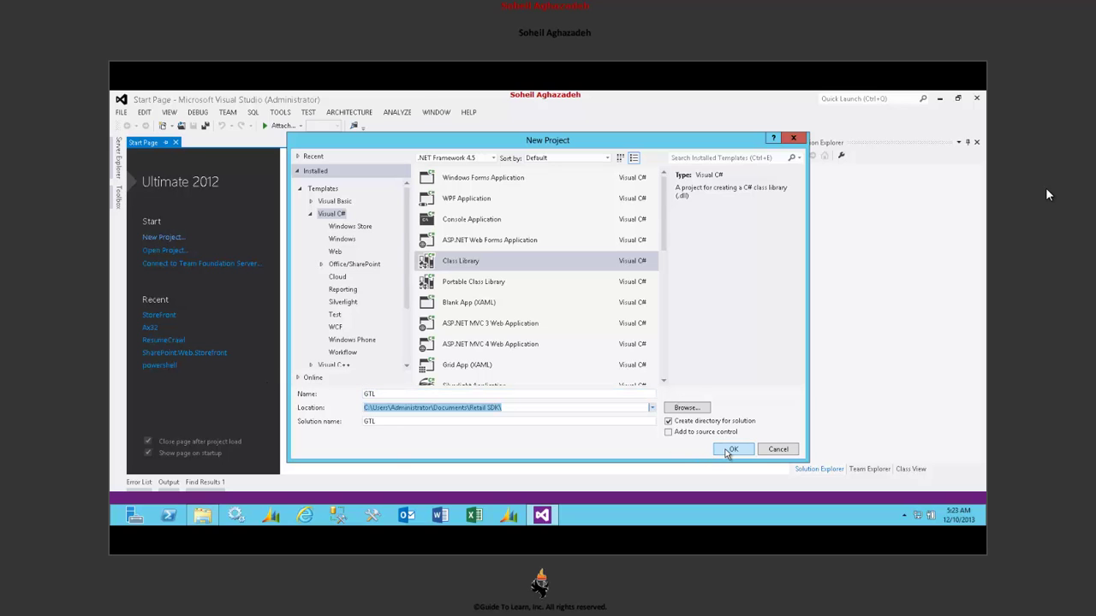
left_click(732, 449)
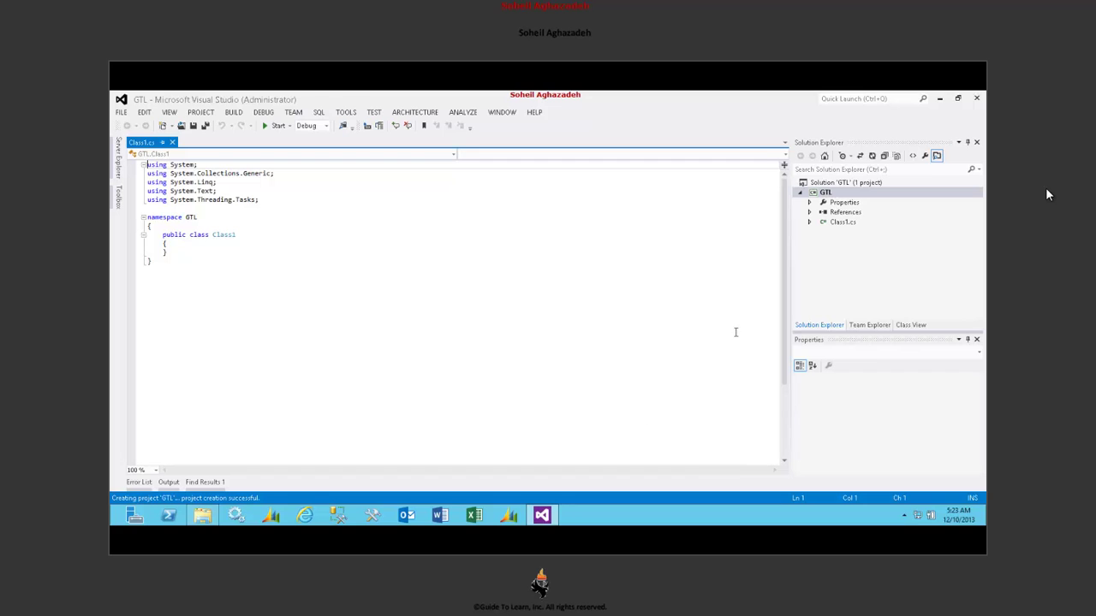
- In GTL's project properties, turn on Sign the assembly on the Signing page
left_click(826, 191)
right_click(826, 191)
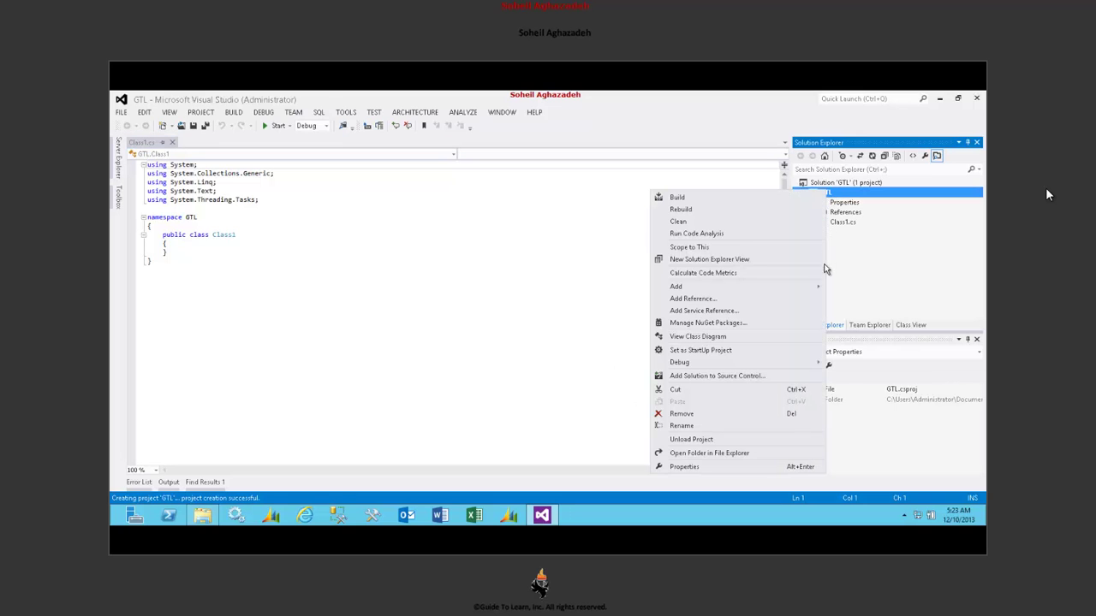
left_click(716, 466)
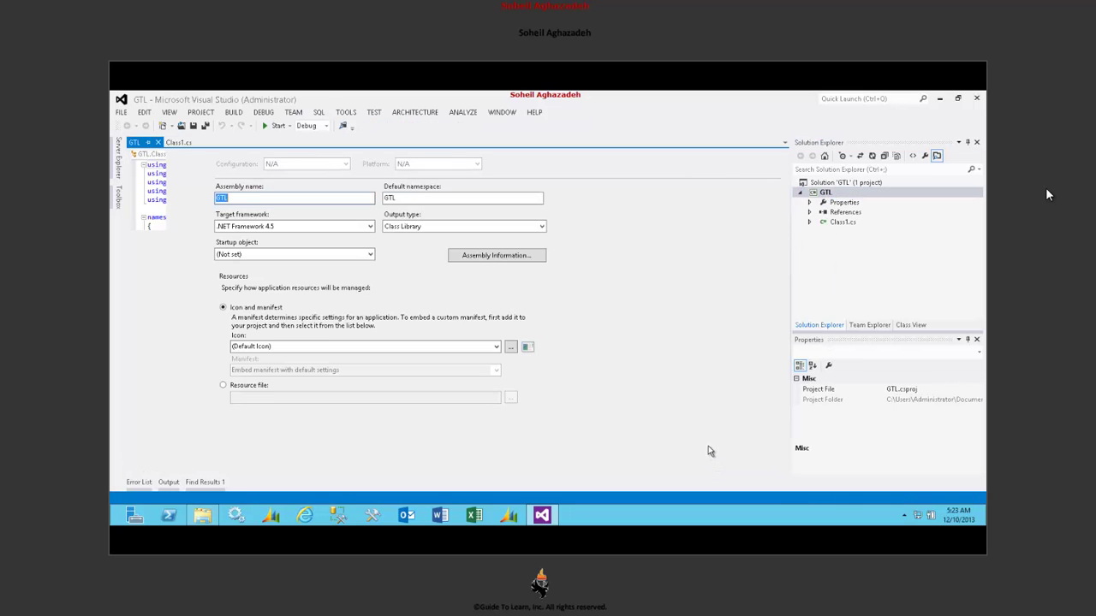
left_click(152, 267)
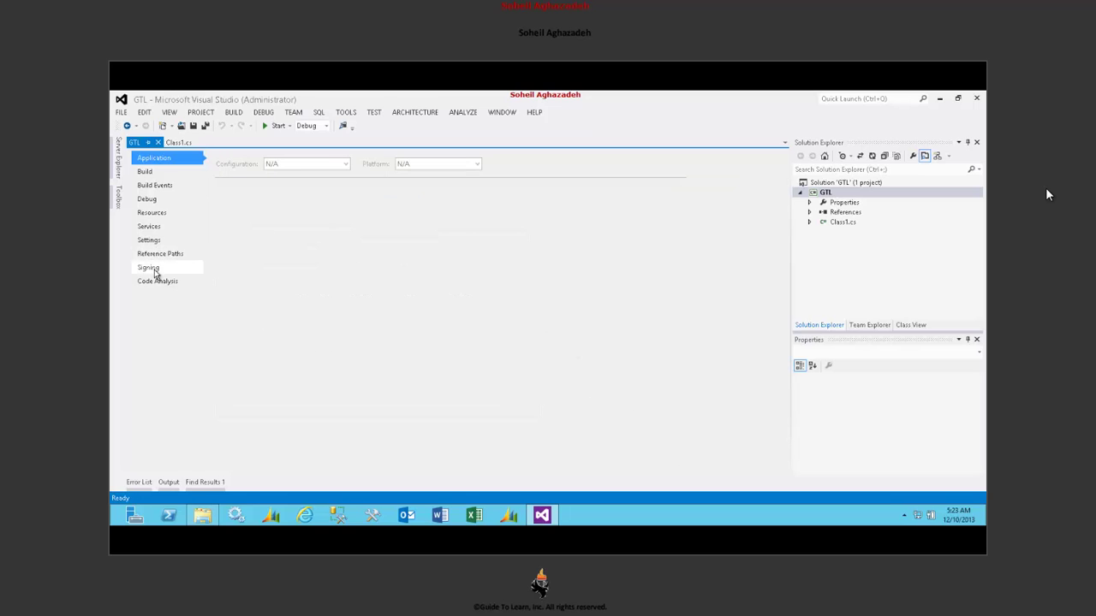
left_click(221, 322)
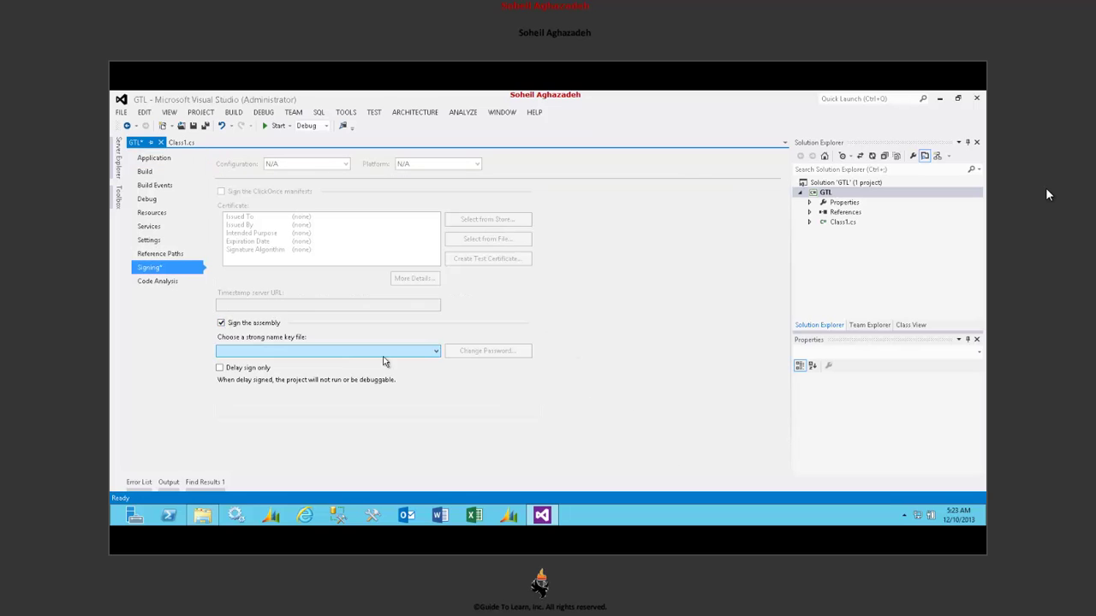
- Choose Retail SDK\GuideToLearn.snk as the strong name key file
left_click(418, 353)
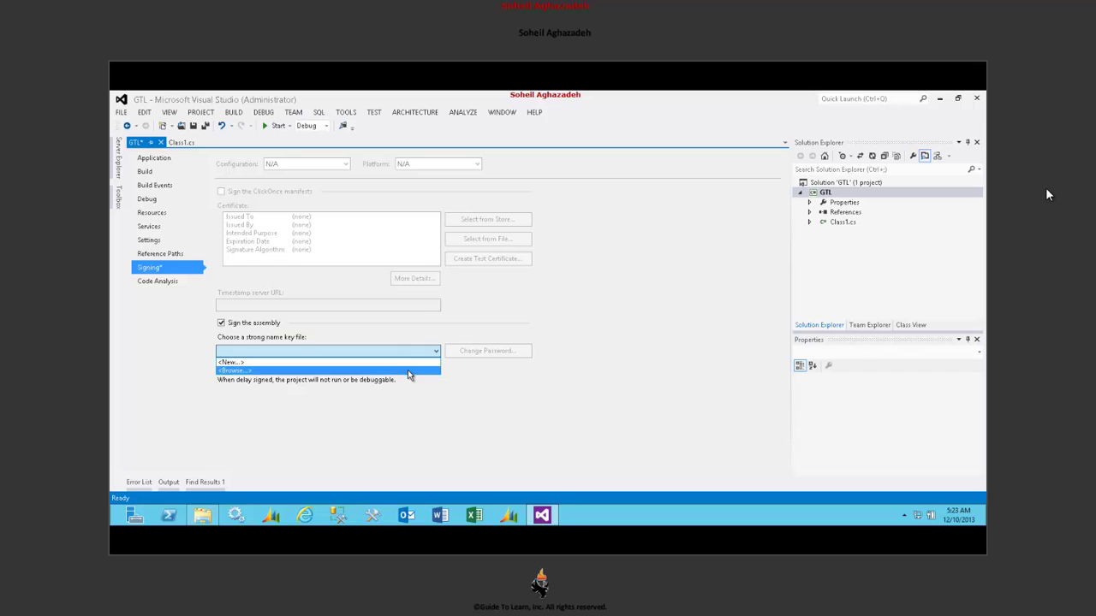
left_click(409, 370)
scroll(171, 257, "down", 3)
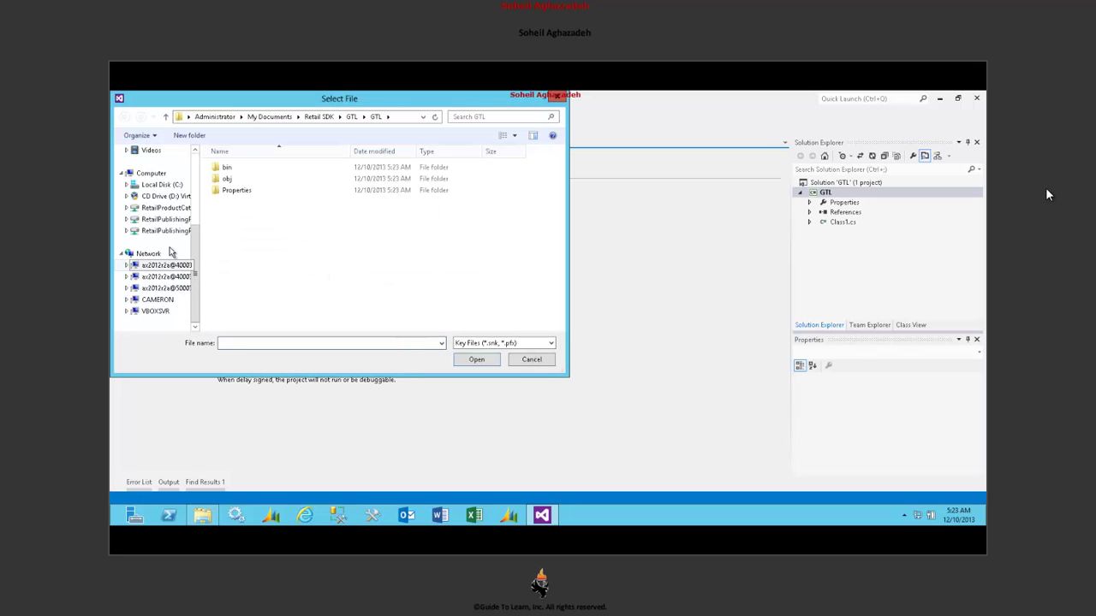
left_click(167, 184)
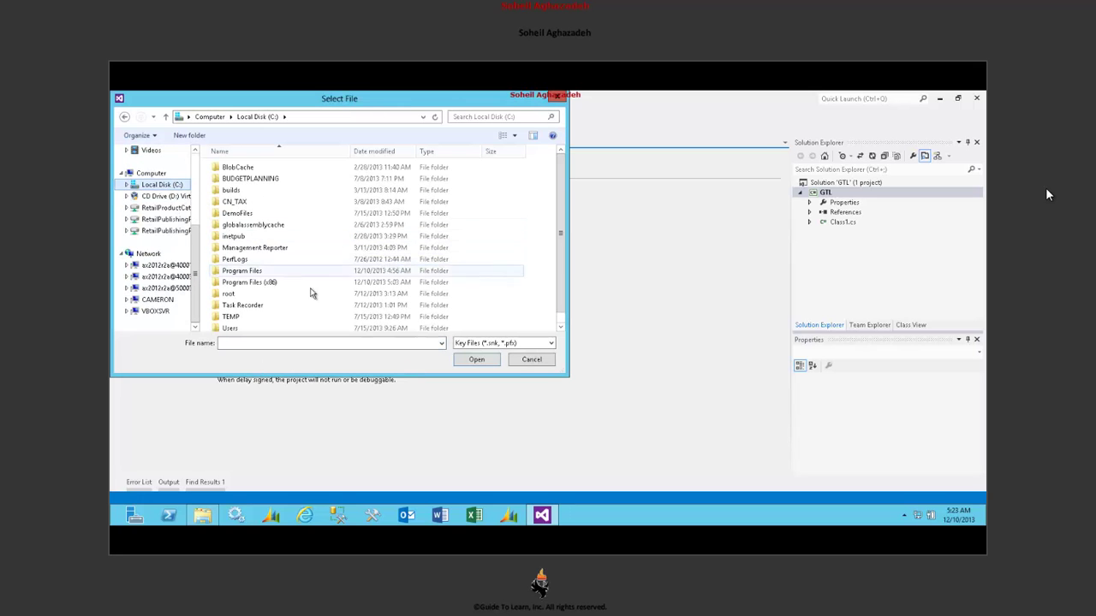
double_click(306, 329)
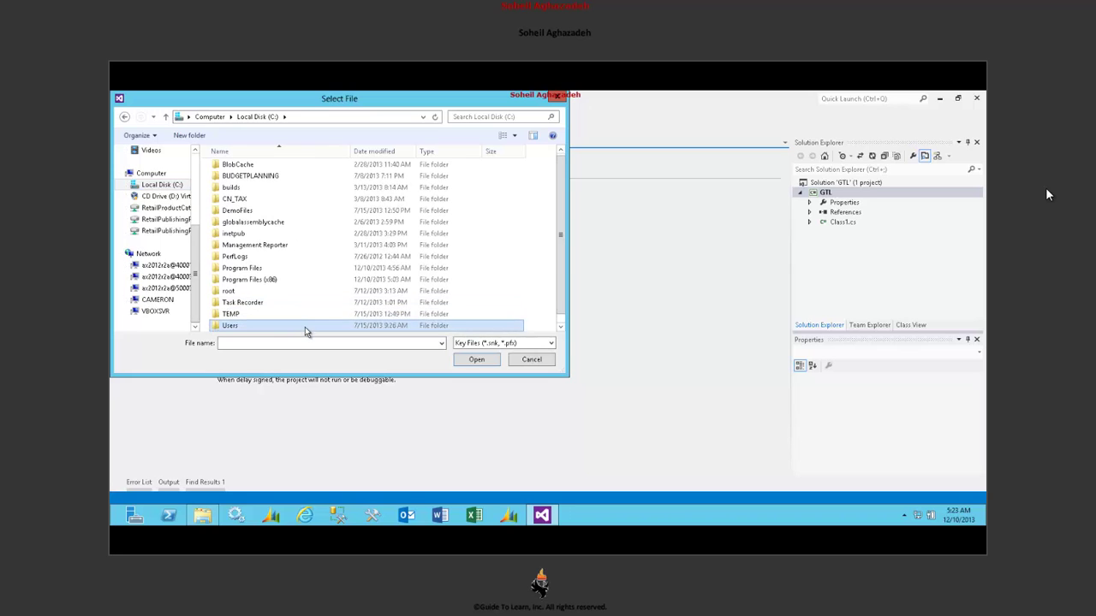
double_click(274, 226)
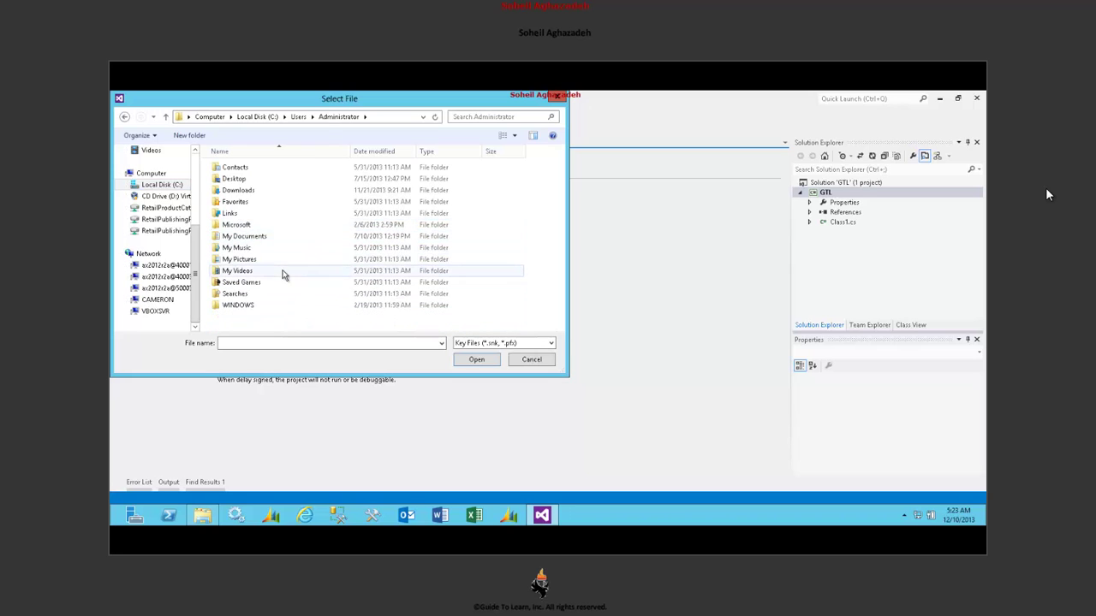
left_click(287, 237)
double_click(287, 240)
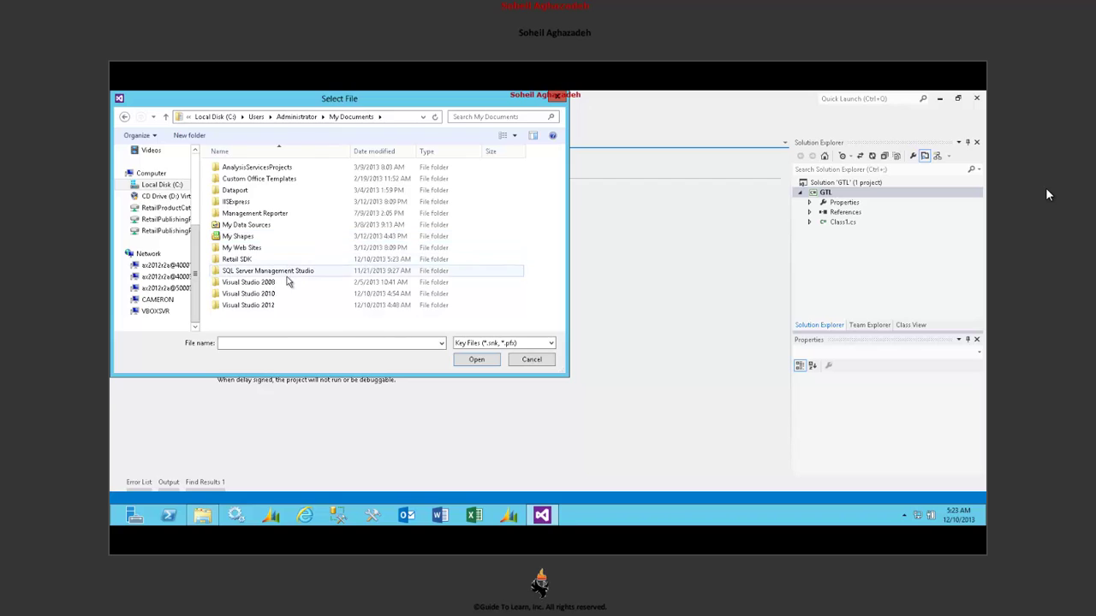
double_click(289, 260)
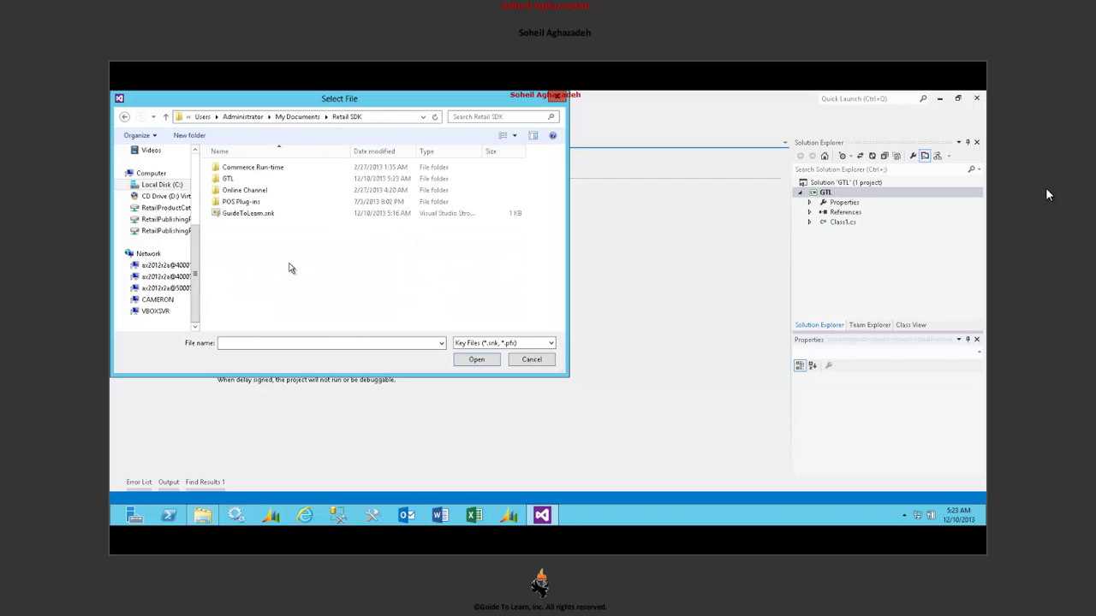
double_click(278, 215)
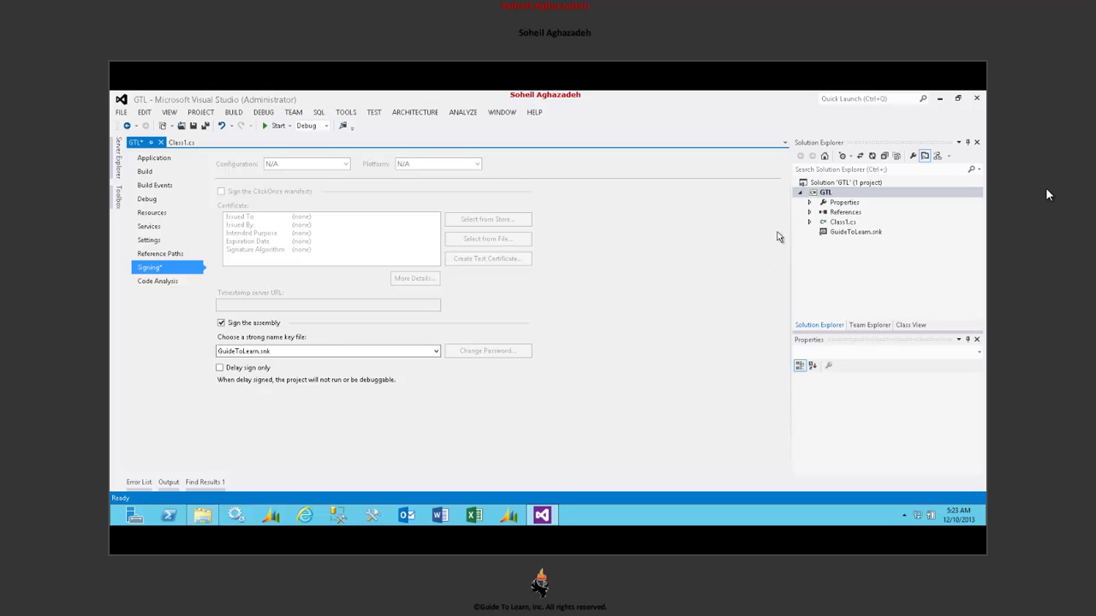
left_click(325, 126)
- Switch the solution configuration to Release and build the GTL project
left_click(322, 147)
left_click(141, 172)
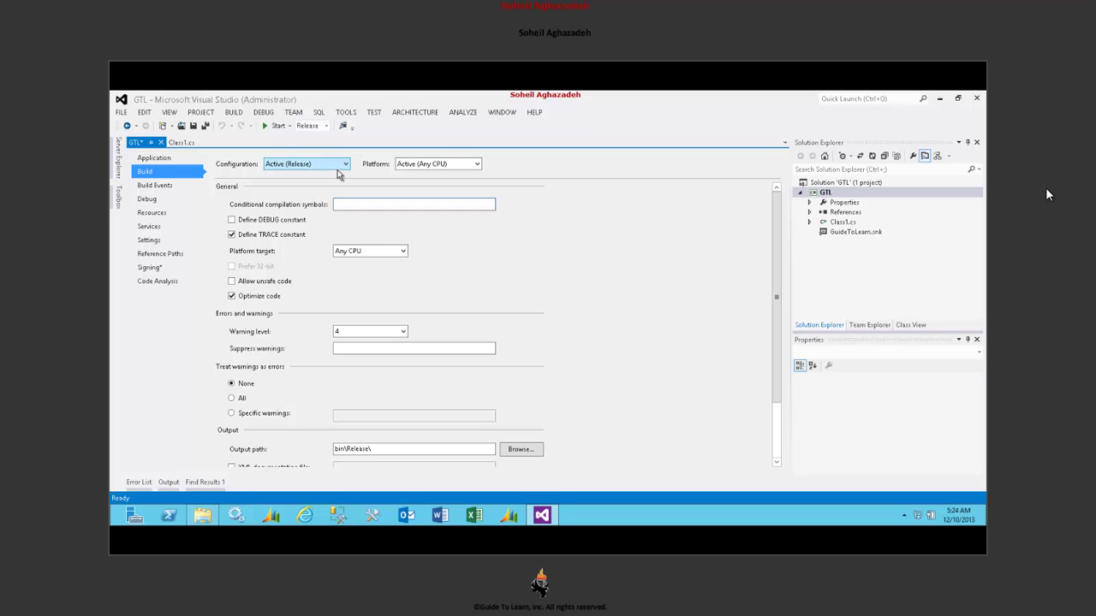
left_click(824, 193)
right_click(824, 193)
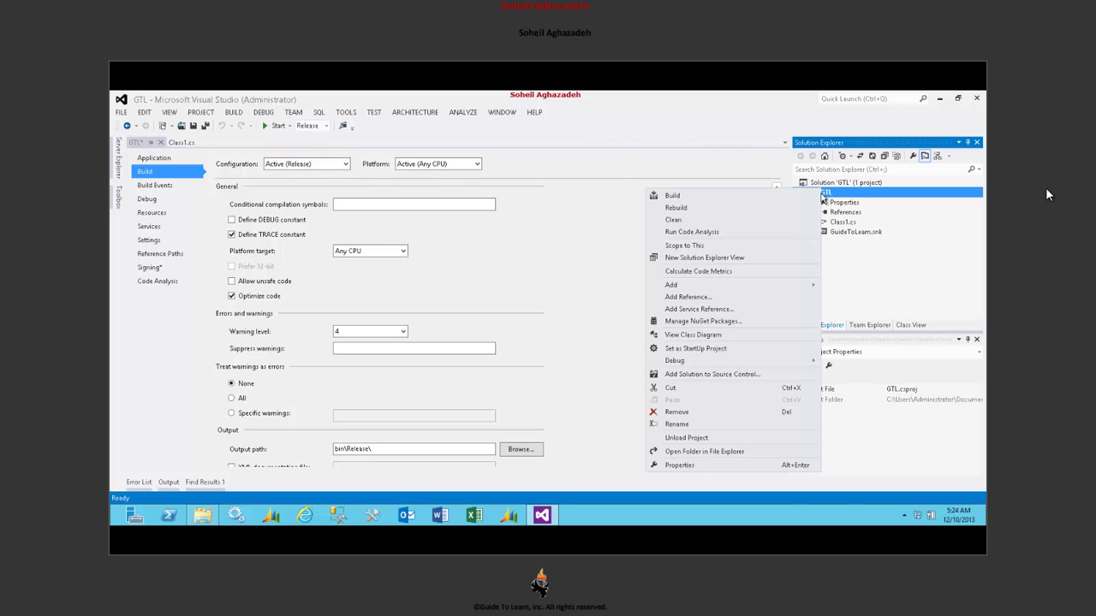
left_click(796, 196)
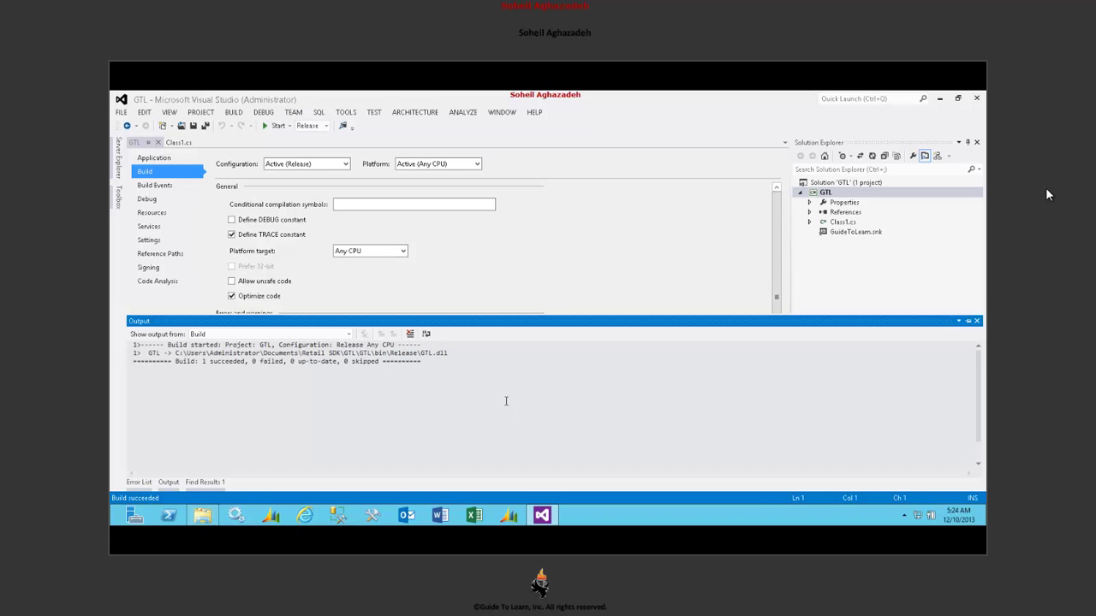
- Copy the built GTL.dll path from the Output pane and return to Signing settings
left_click_drag(454, 355, 172, 354)
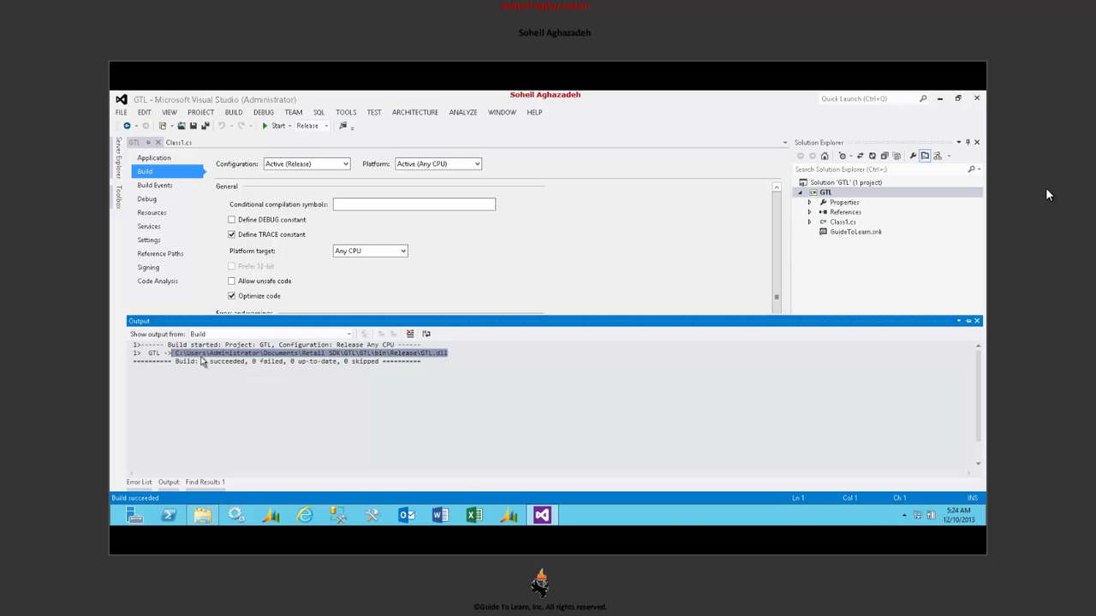
key("ctrl+c")
left_click(975, 98)
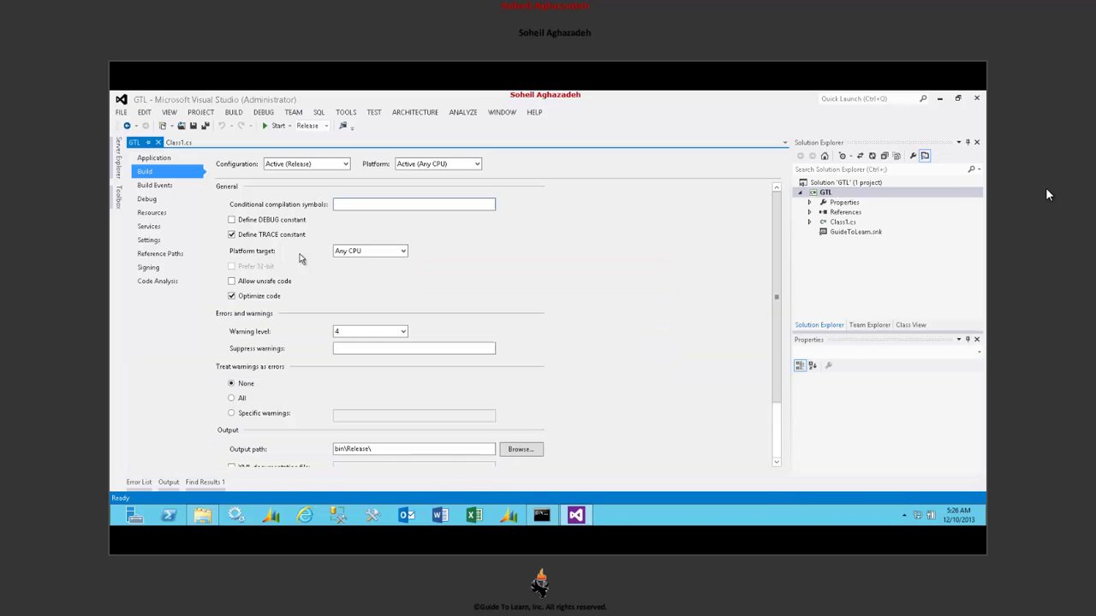
left_click(163, 267)
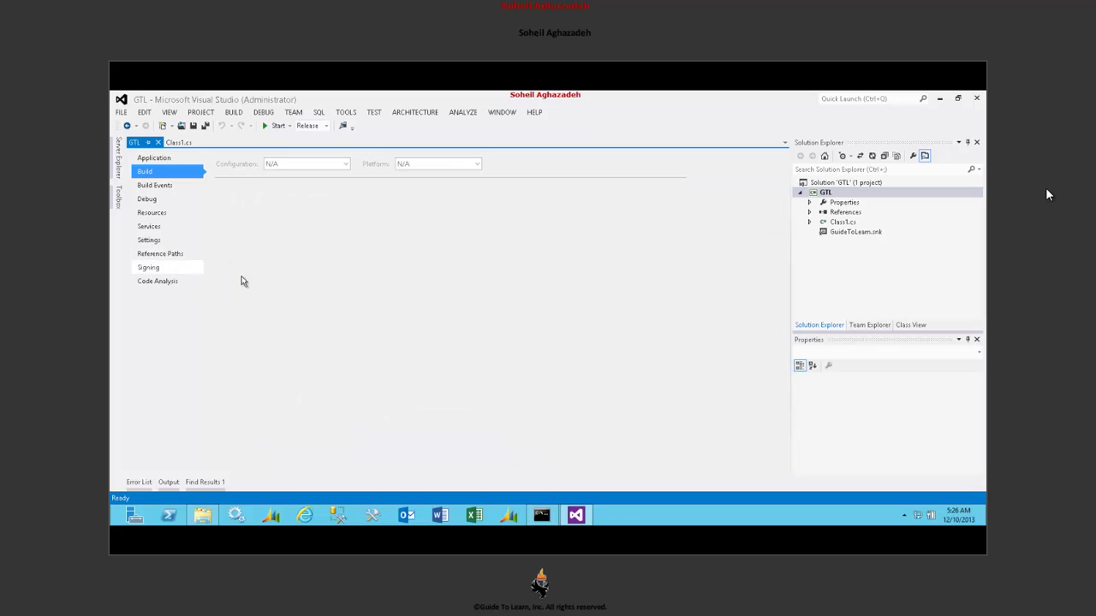
- Create a new GTL.snk signing key without password protection
left_click(423, 351)
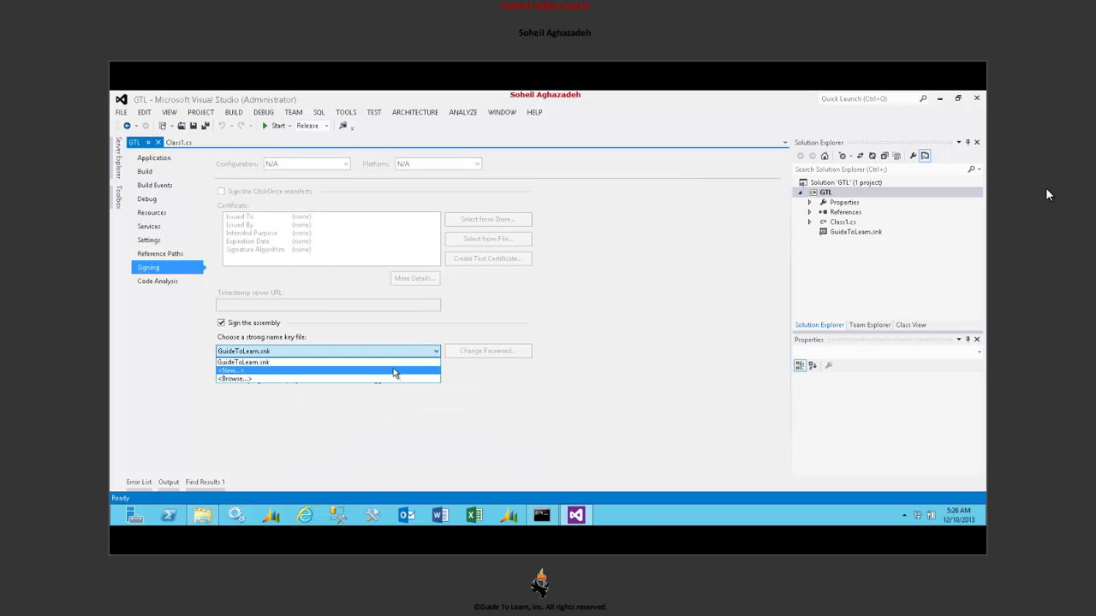
left_click(395, 377)
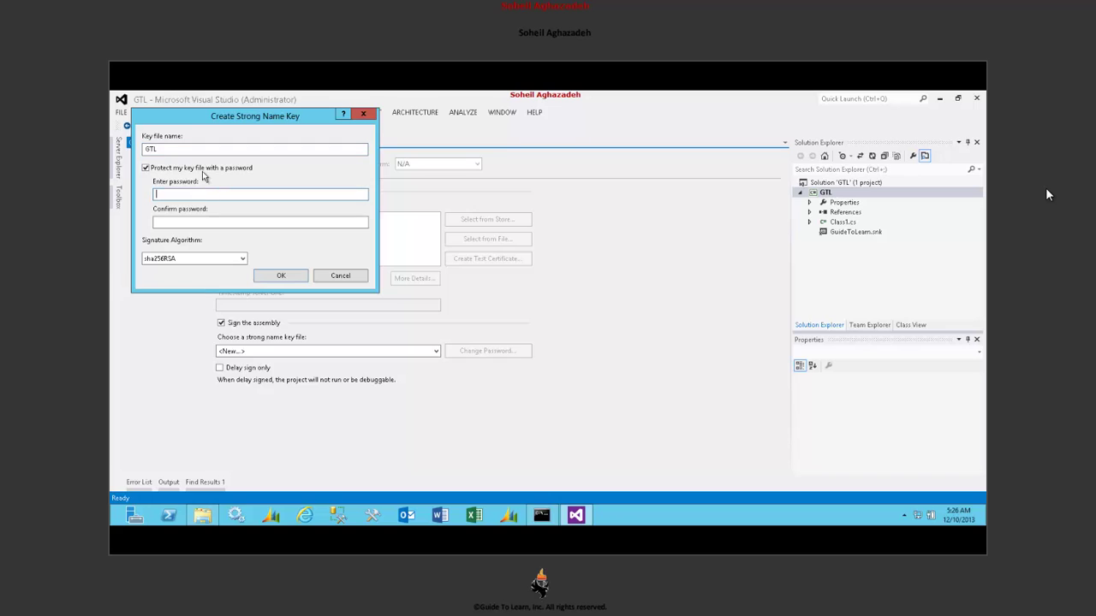
left_click(204, 168)
left_click(273, 276)
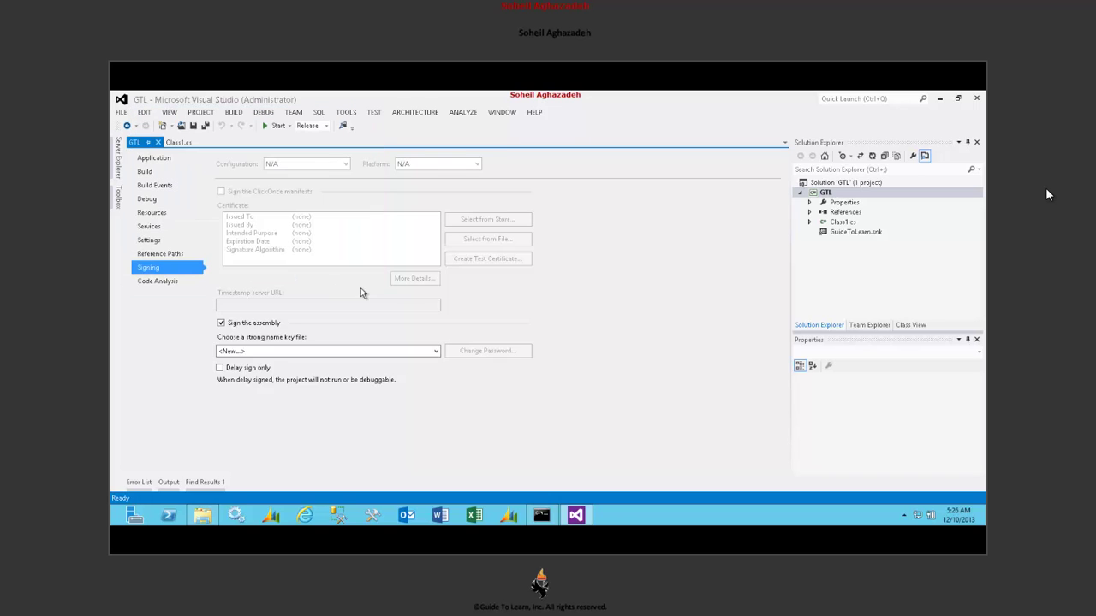
- Rebuild the GTL project with the new key and close Visual Studio
right_click(826, 194)
left_click(680, 214)
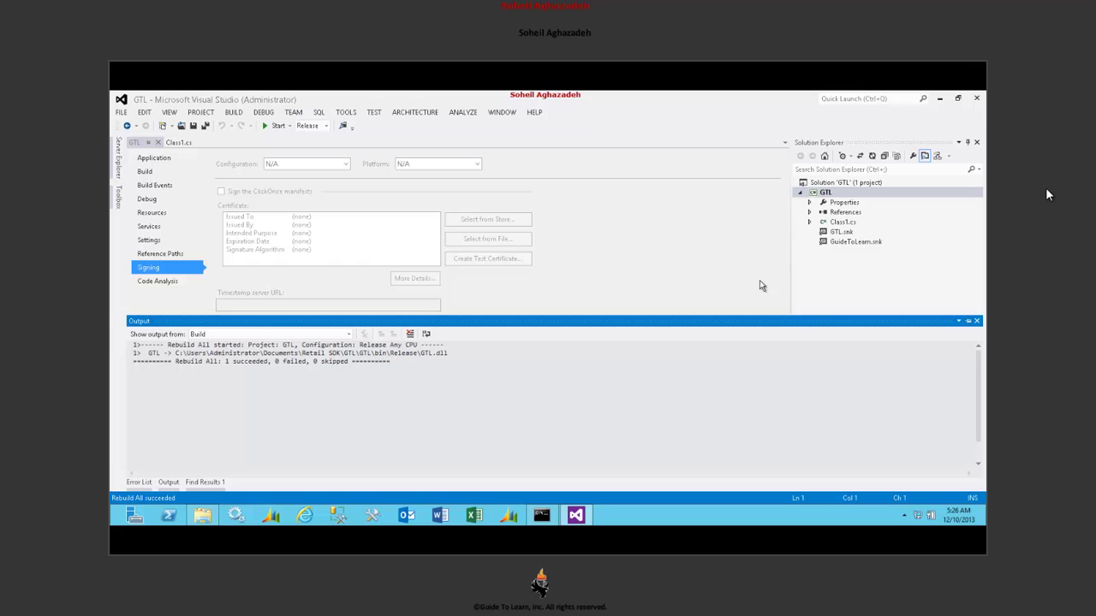
left_click(976, 99)
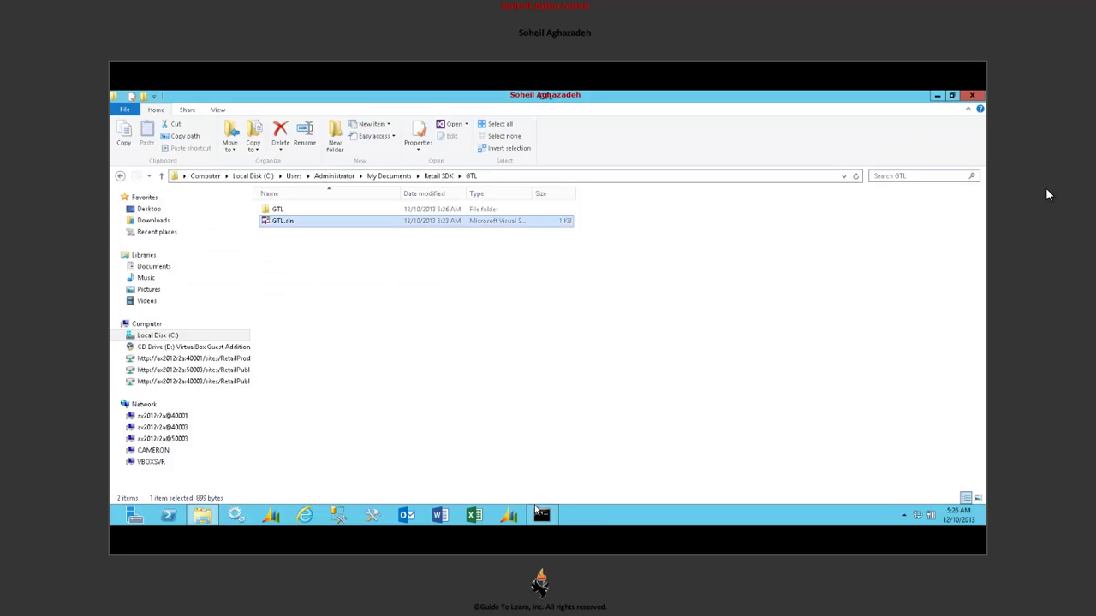
- Rerun the sn command, corrected to sn -Tp on the release GTL.dll
left_click(539, 514)
key("Up")
key("Return")
key("Up")
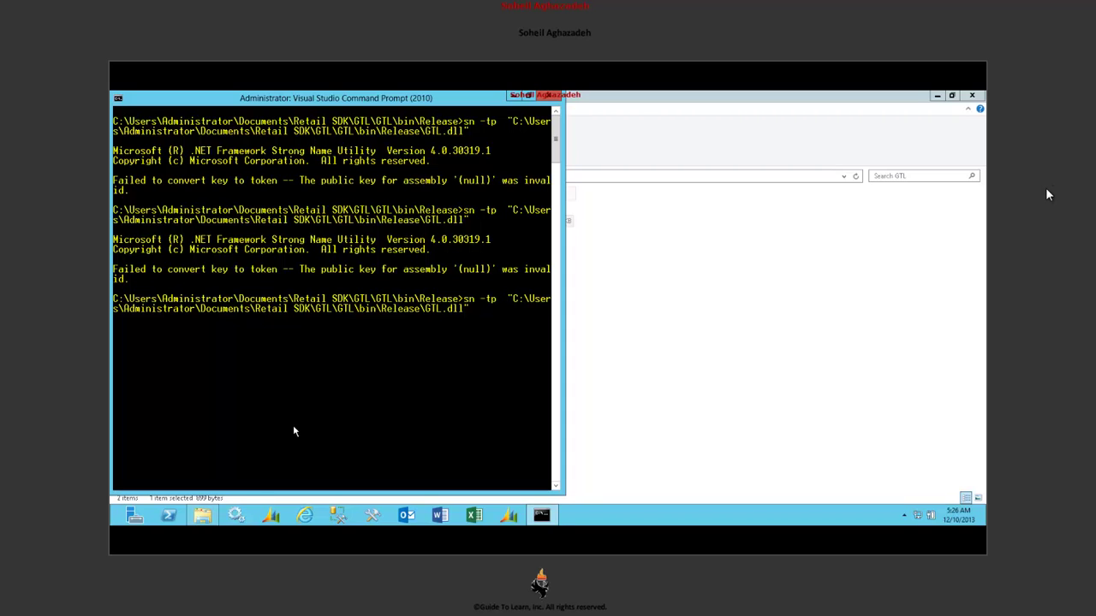
key("BackSpace")
key("Left")
key("Left")
key("BackSpace")
type("T")
key("Return")
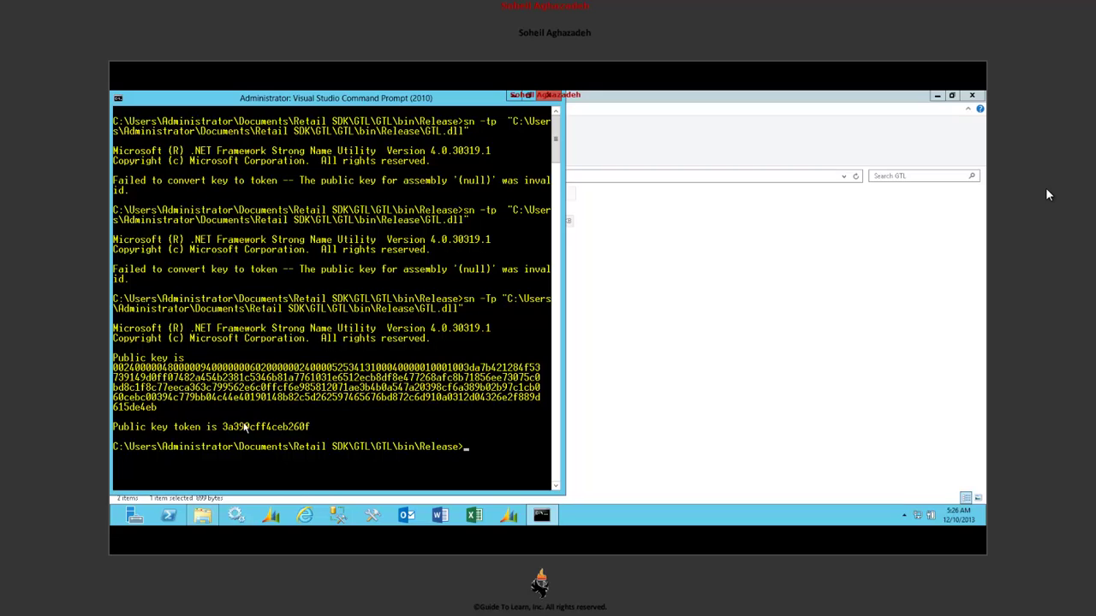
- Mark and copy the printed public key token from the console
key("Up")
key("Up")
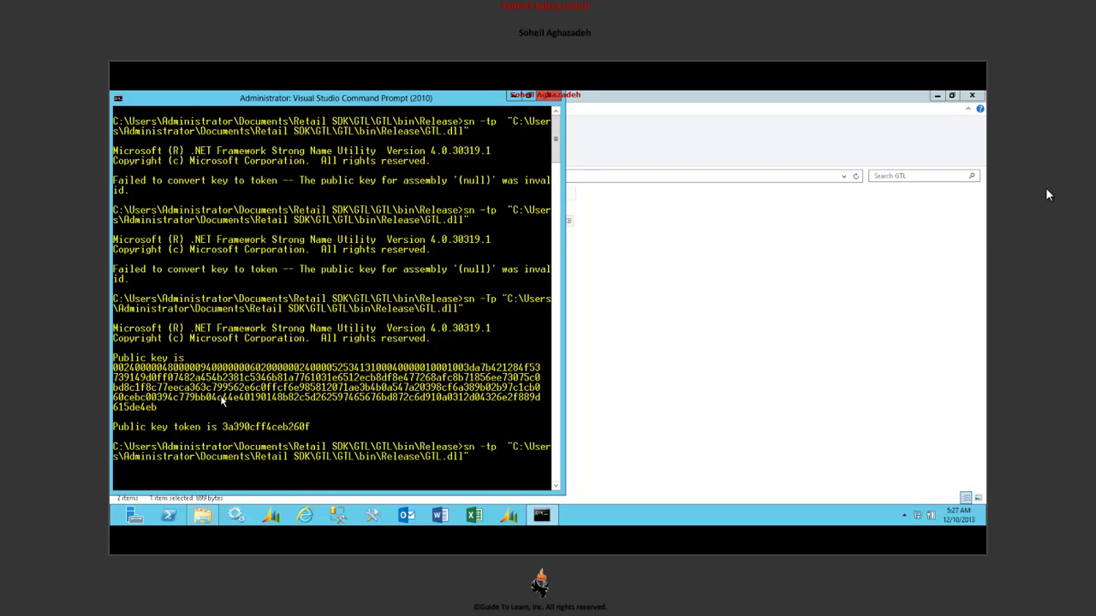
key("Escape")
right_click(221, 401)
left_click(240, 409)
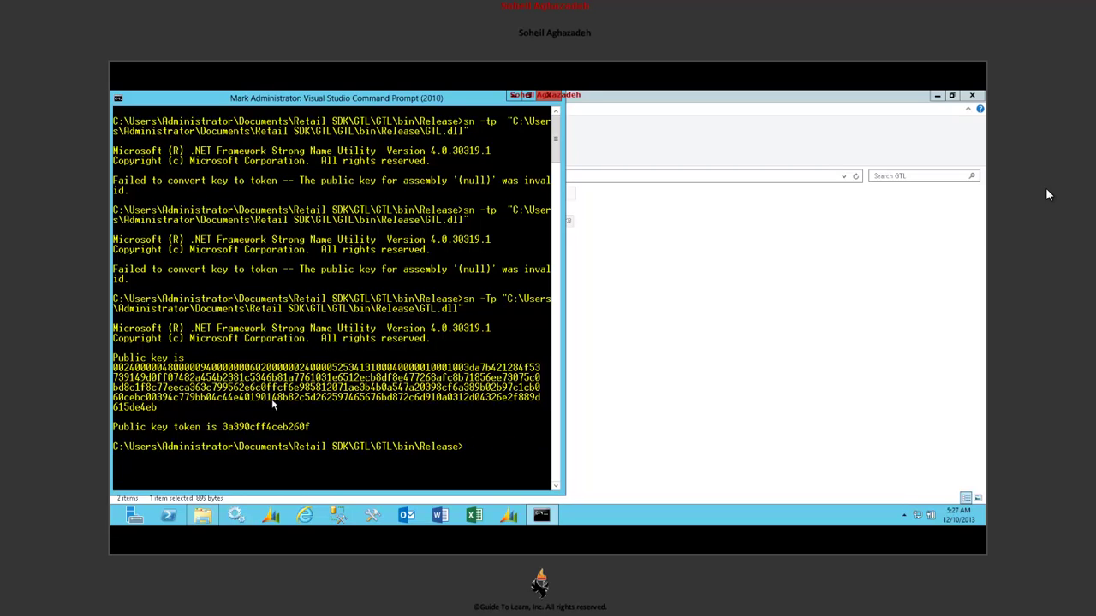
left_click(225, 427)
left_click_drag(224, 428, 310, 427)
key("Return")
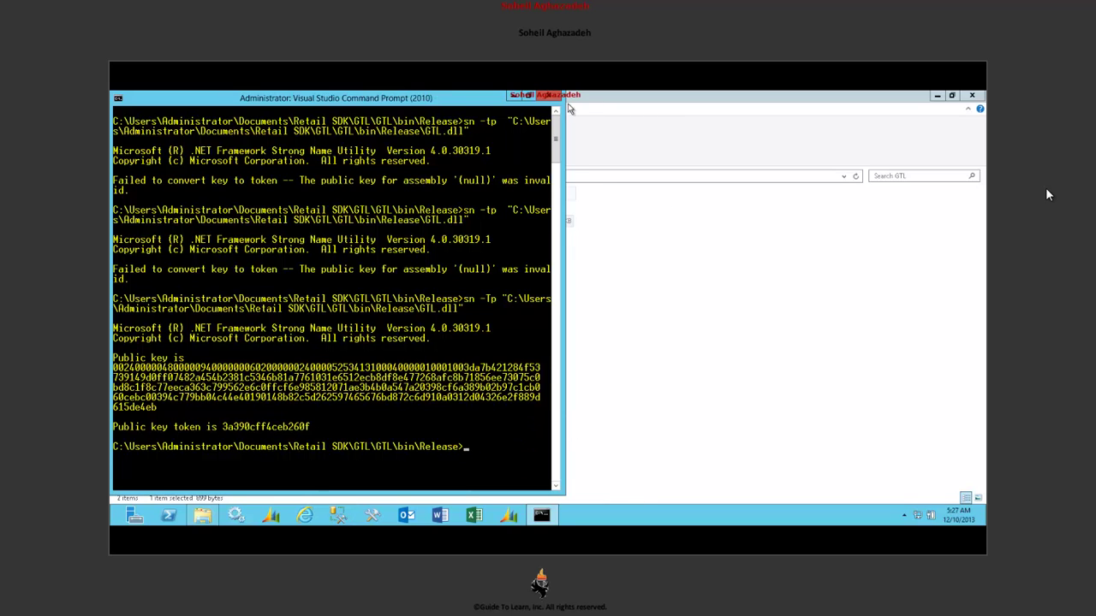
left_click(593, 198)
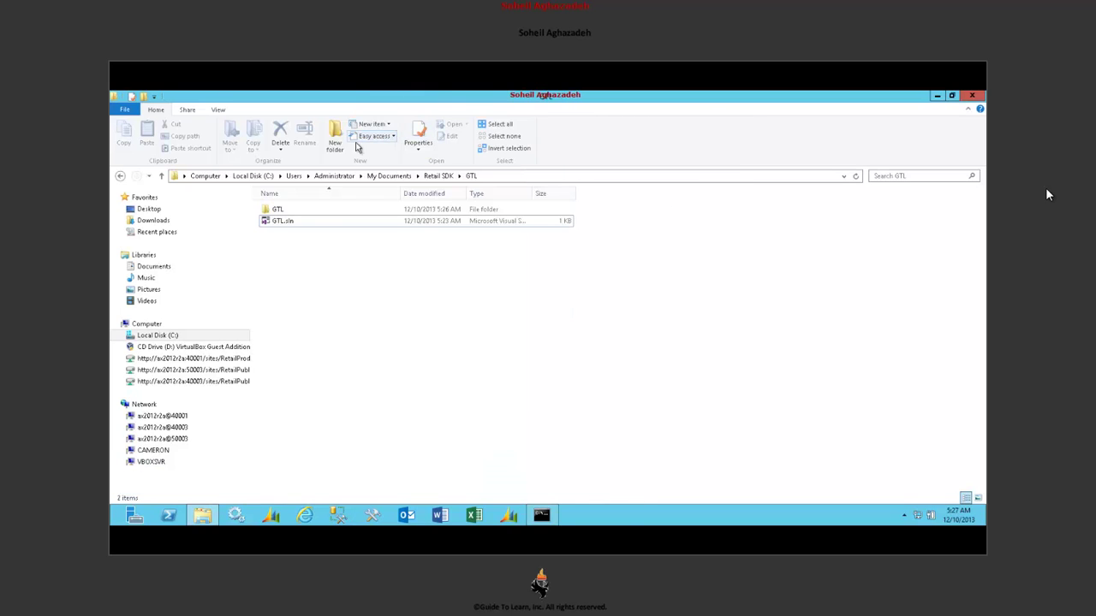
- Browse to C:\Users\Administrator\My Documents\Retail SDK and Edit UpdateAssemblyIdentities.ps1
left_click(175, 336)
double_click(300, 370)
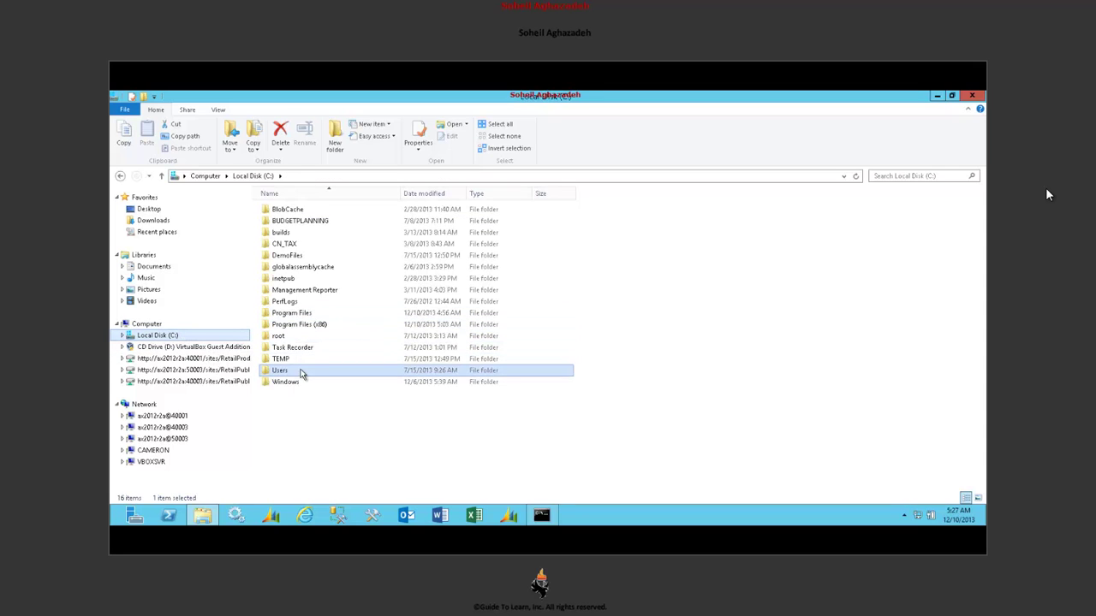
double_click(321, 270)
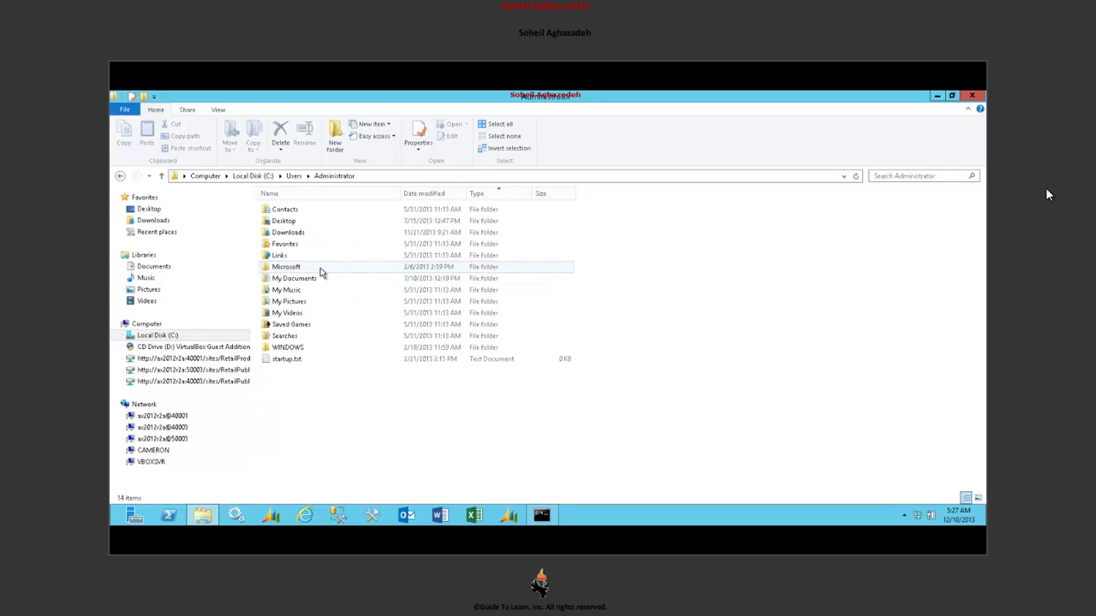
double_click(318, 273)
double_click(320, 276)
left_click(332, 279)
right_click(338, 291)
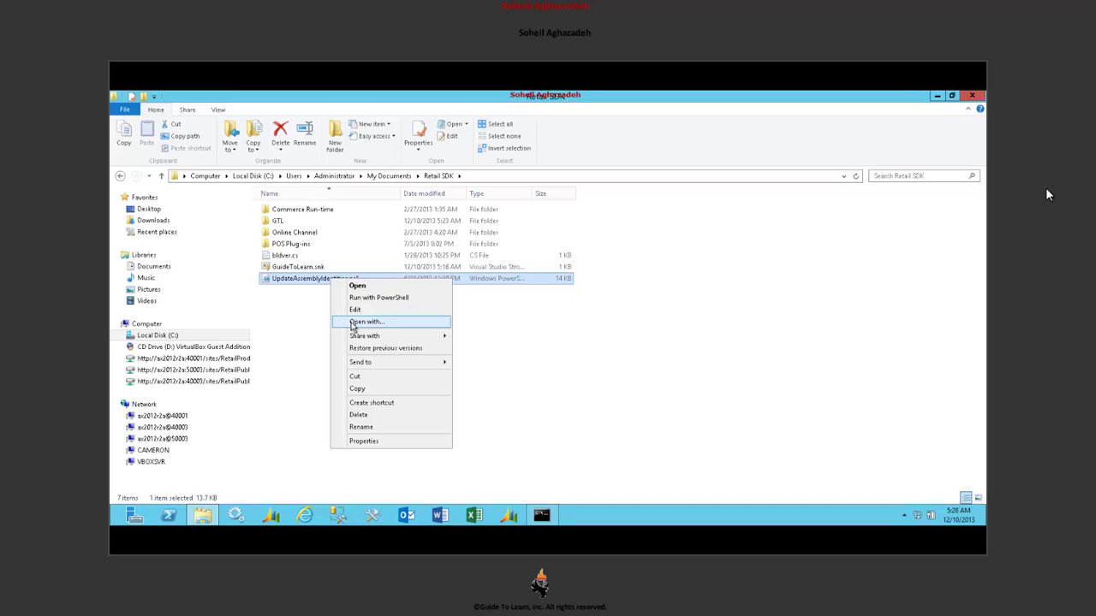
left_click(356, 310)
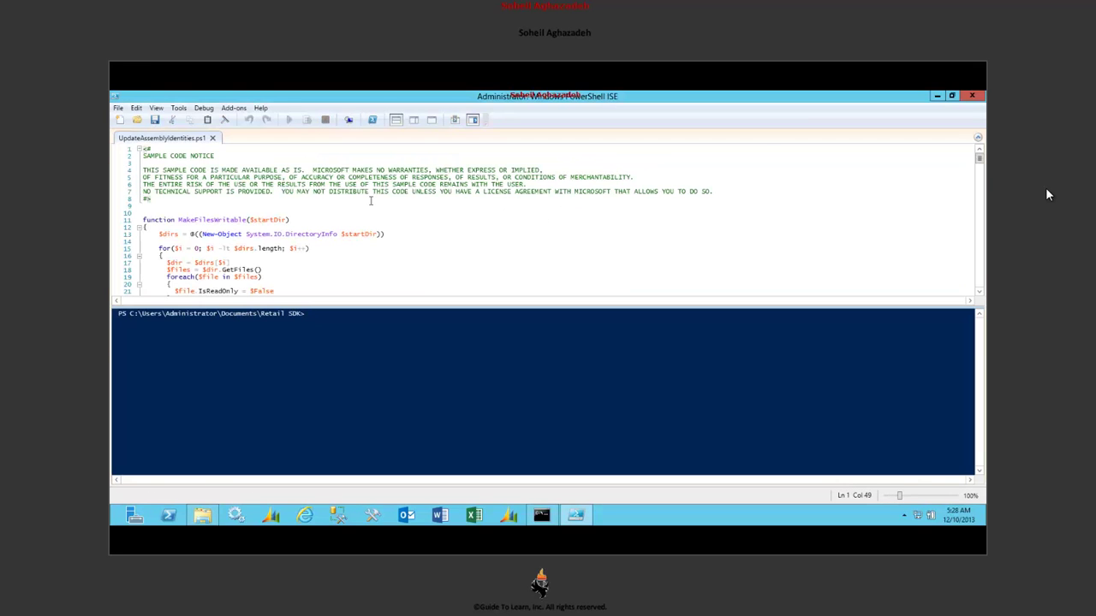
left_click(371, 201)
key("ctrl+f")
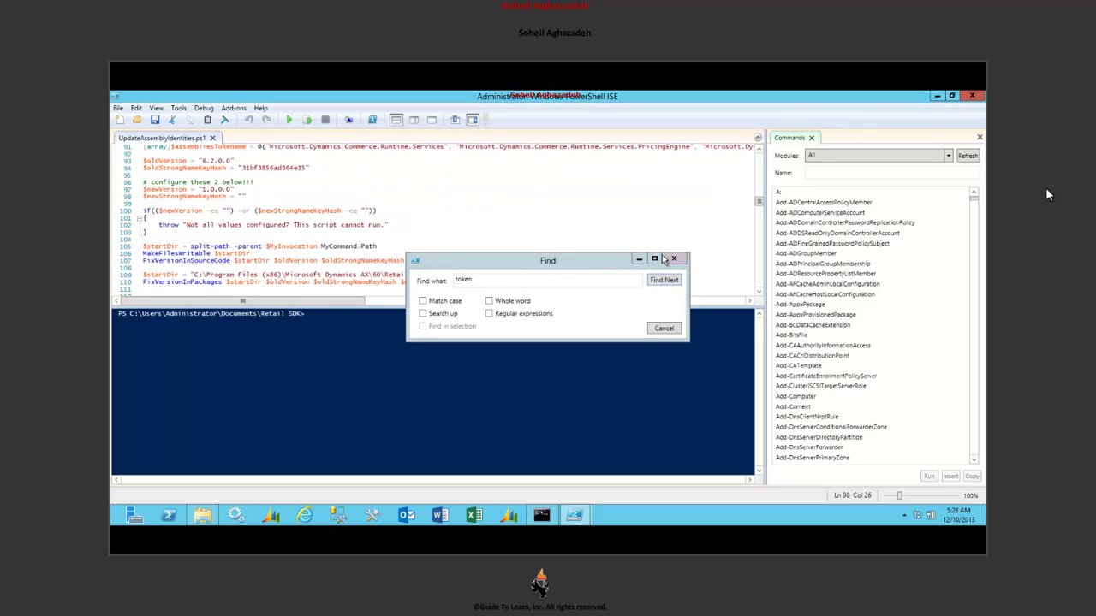
left_click(673, 258)
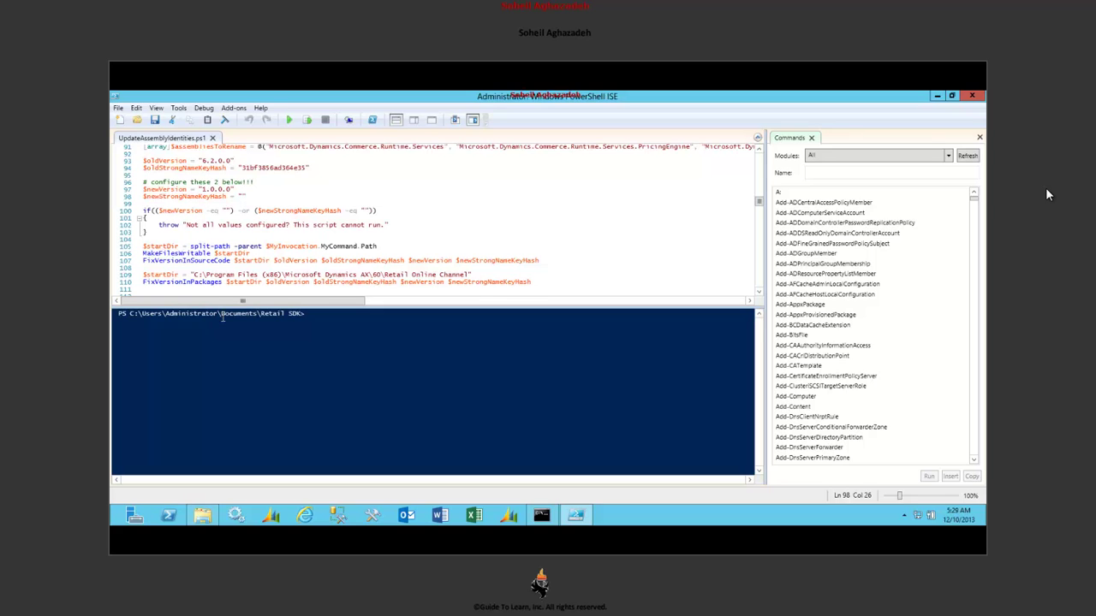
key("ctrl+v")
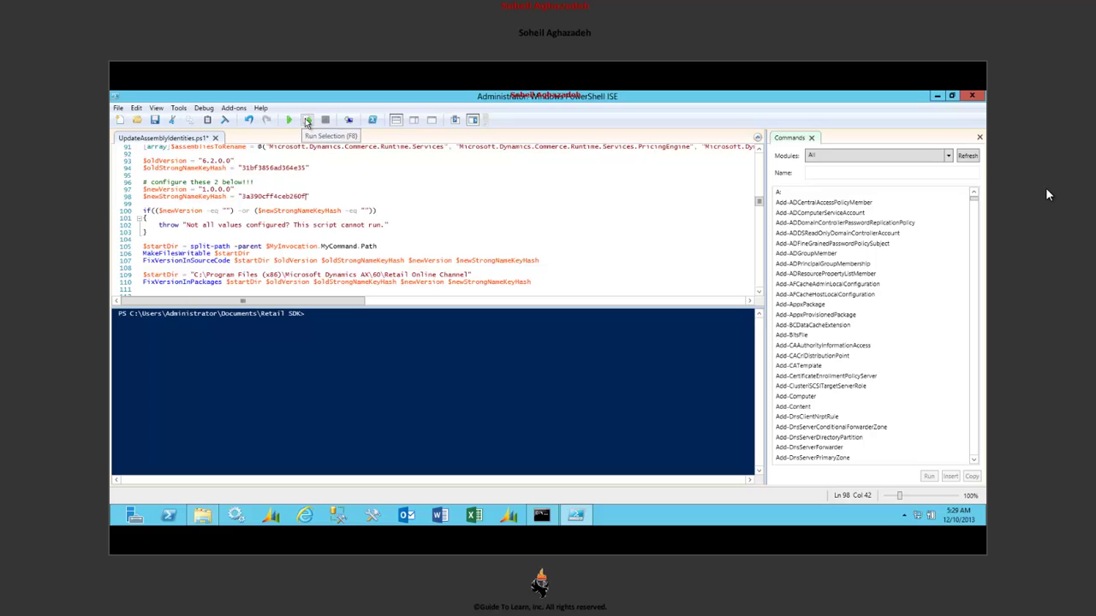
left_click(292, 122)
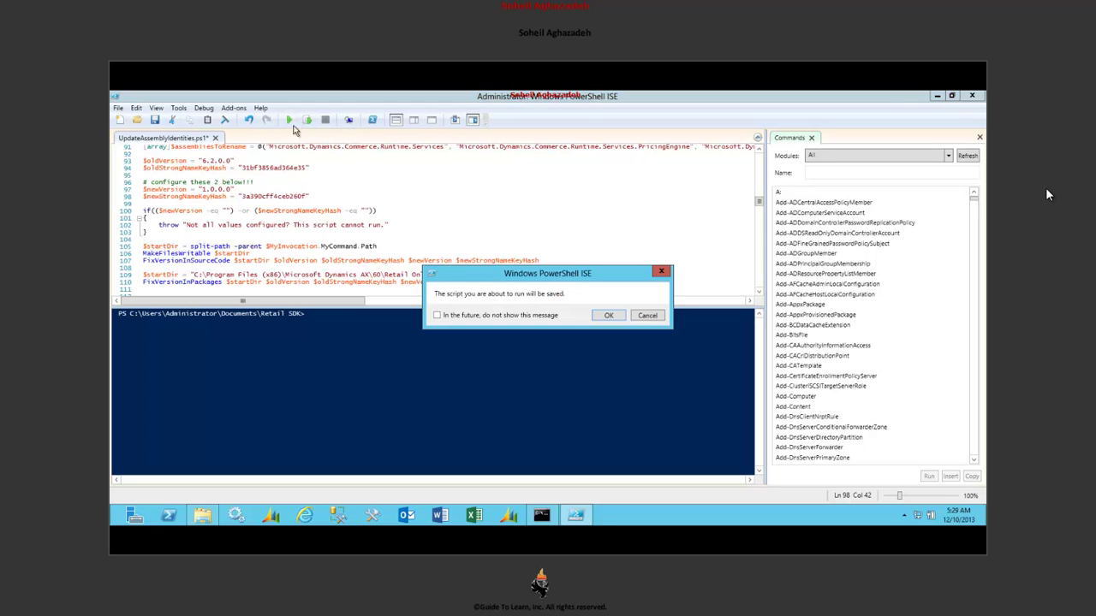
left_click(606, 315)
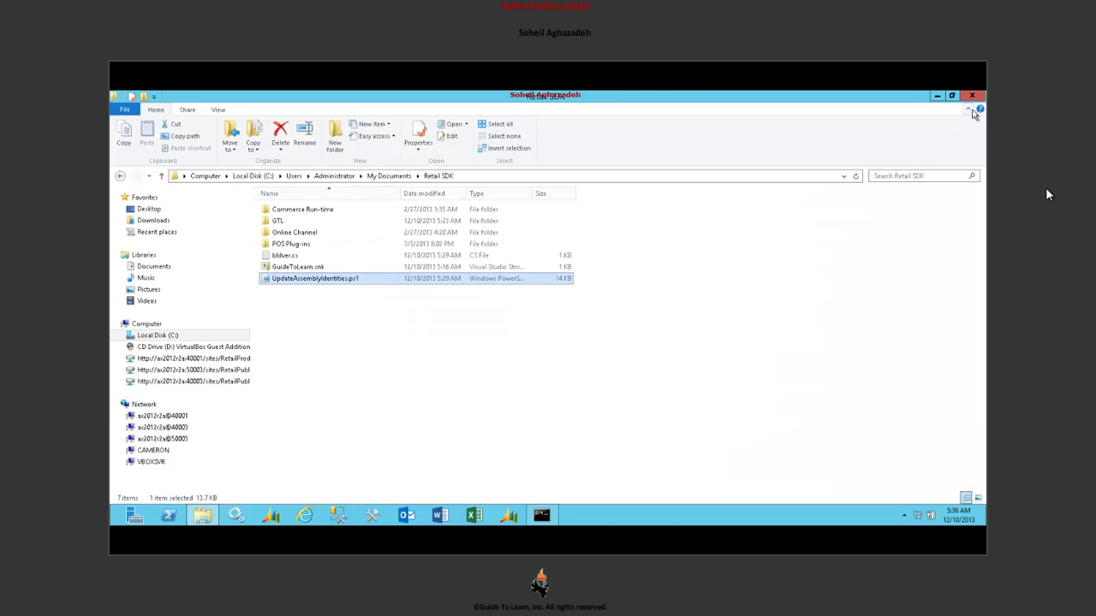
- Close Explorer and the command prompt, then launch Services from Administrative Tools found by searching 'admini'
left_click(977, 97)
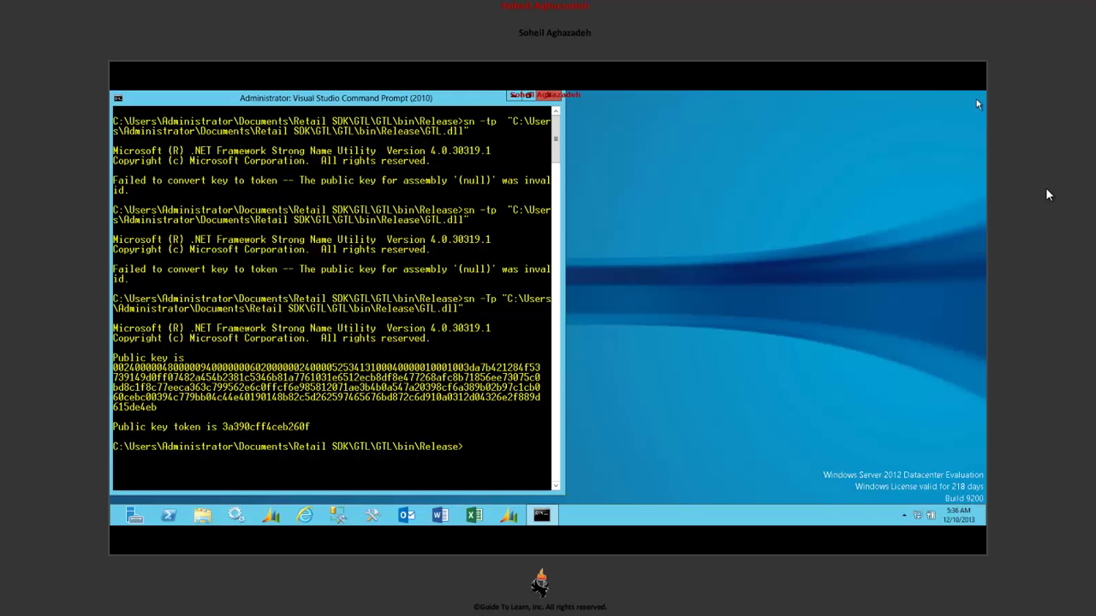
left_click(552, 98)
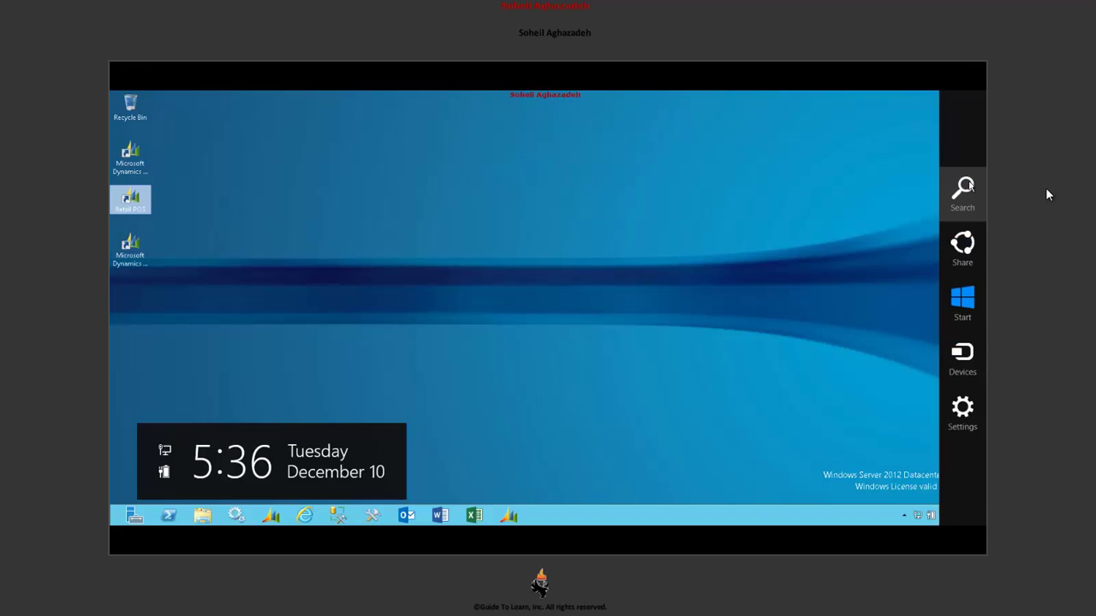
left_click(961, 188)
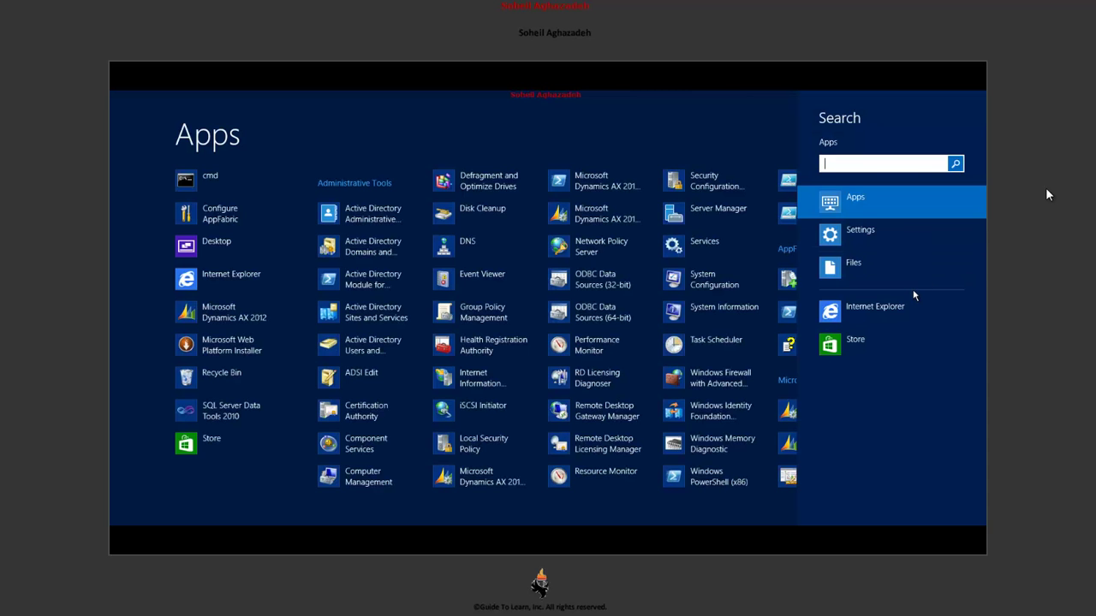
type("admini")
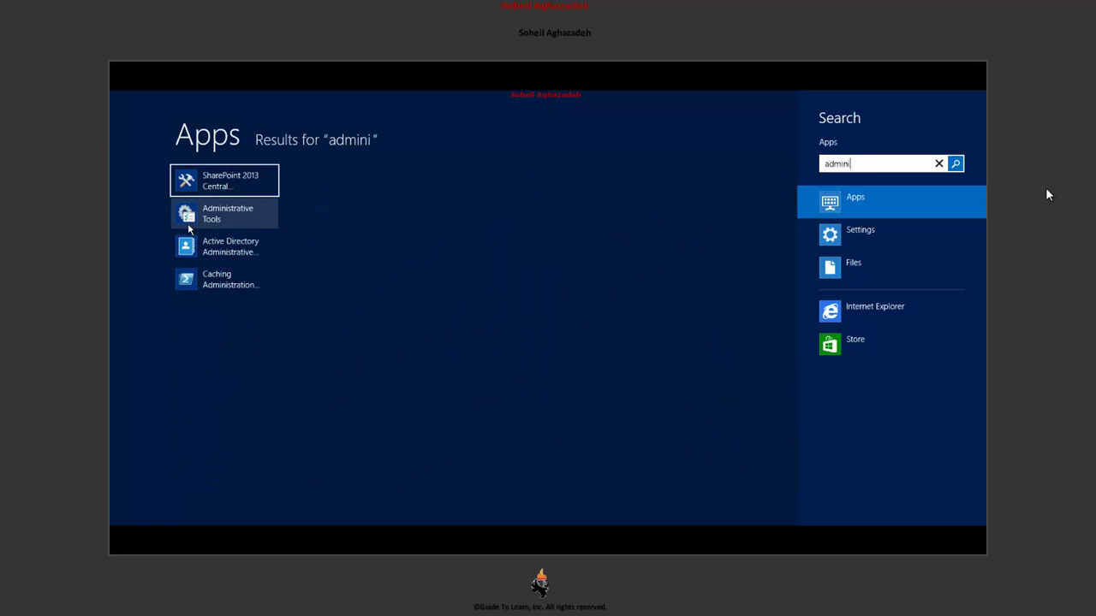
left_click(185, 213)
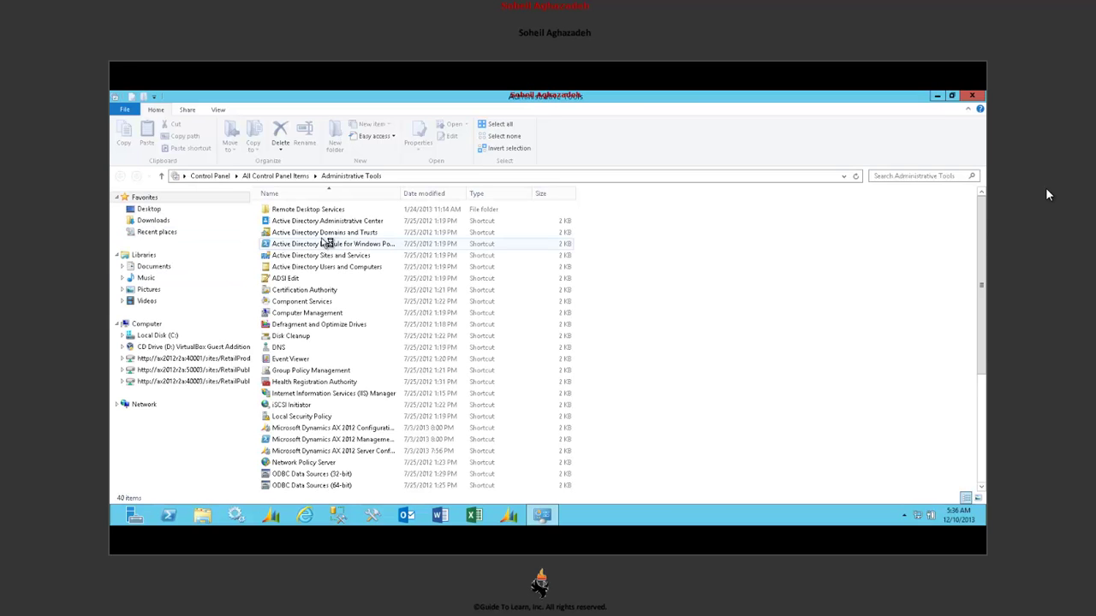
scroll(342, 377, "down", 3)
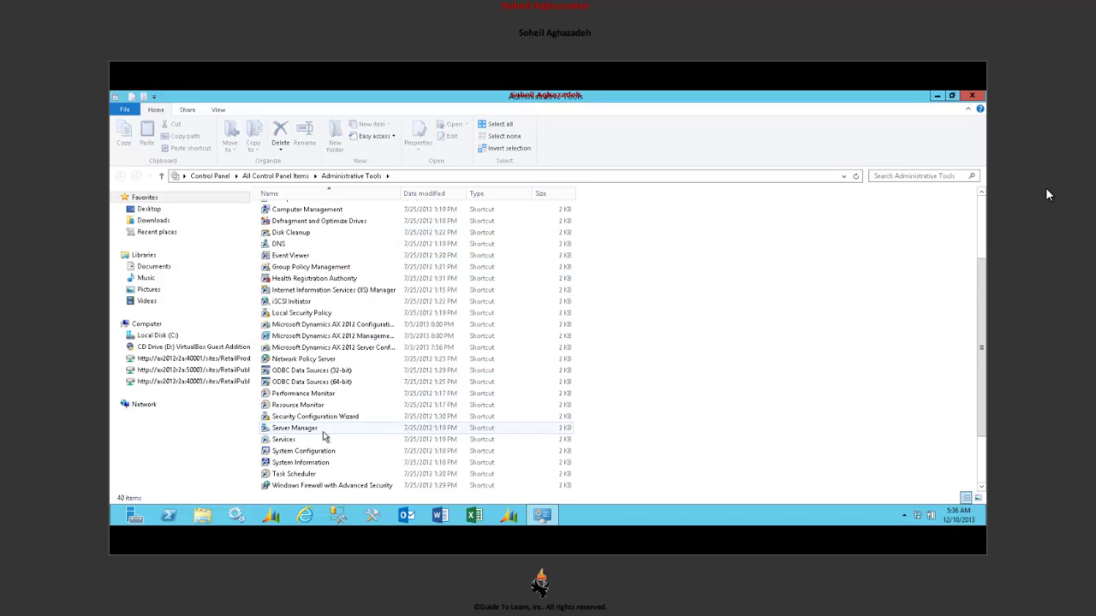
left_click(321, 440)
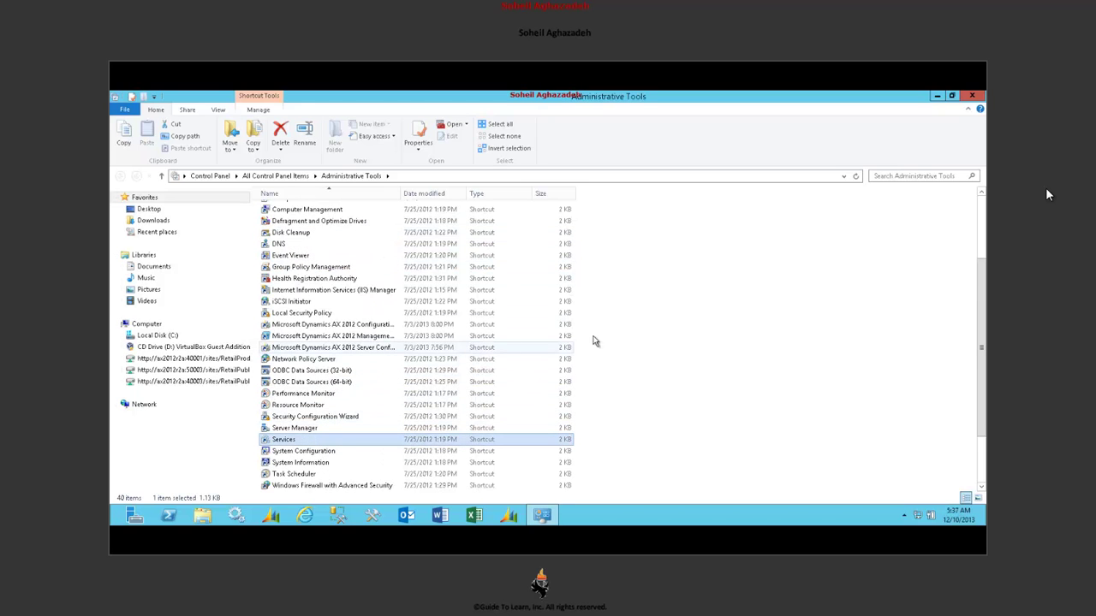
left_click(295, 169)
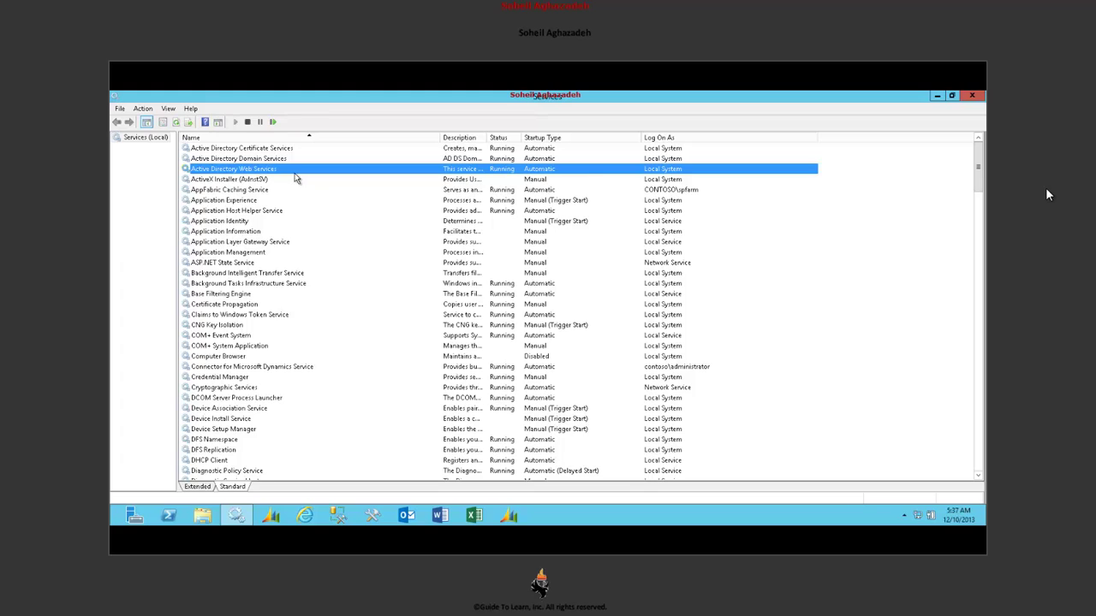
- Locate WebClient, resize the service list columns, and review its properties before cancelling
key("w")
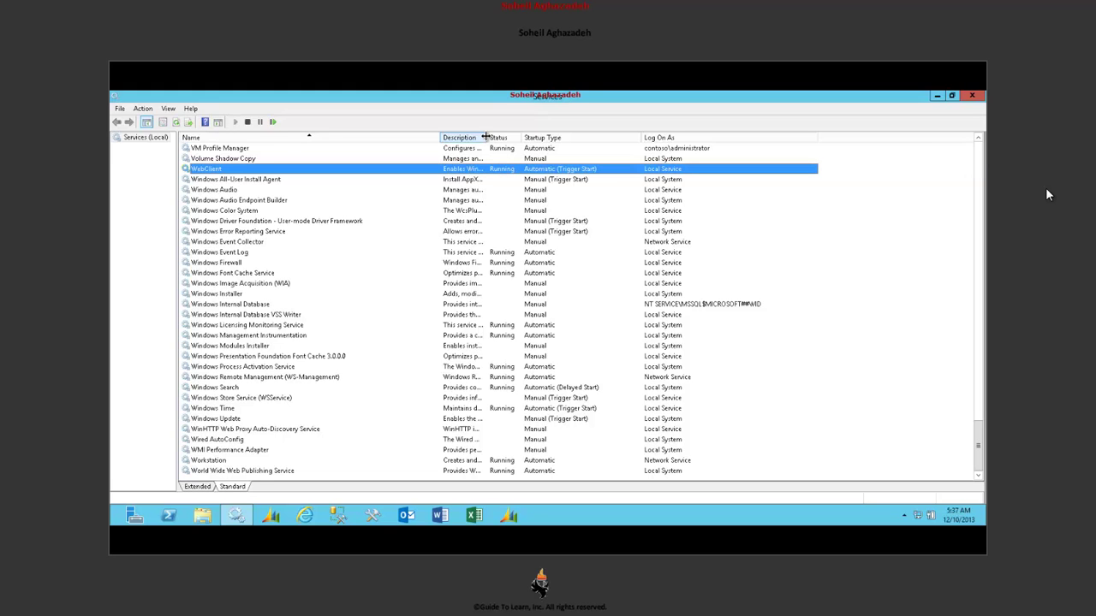
left_click_drag(548, 133, 552, 137)
left_click_drag(439, 137, 299, 142)
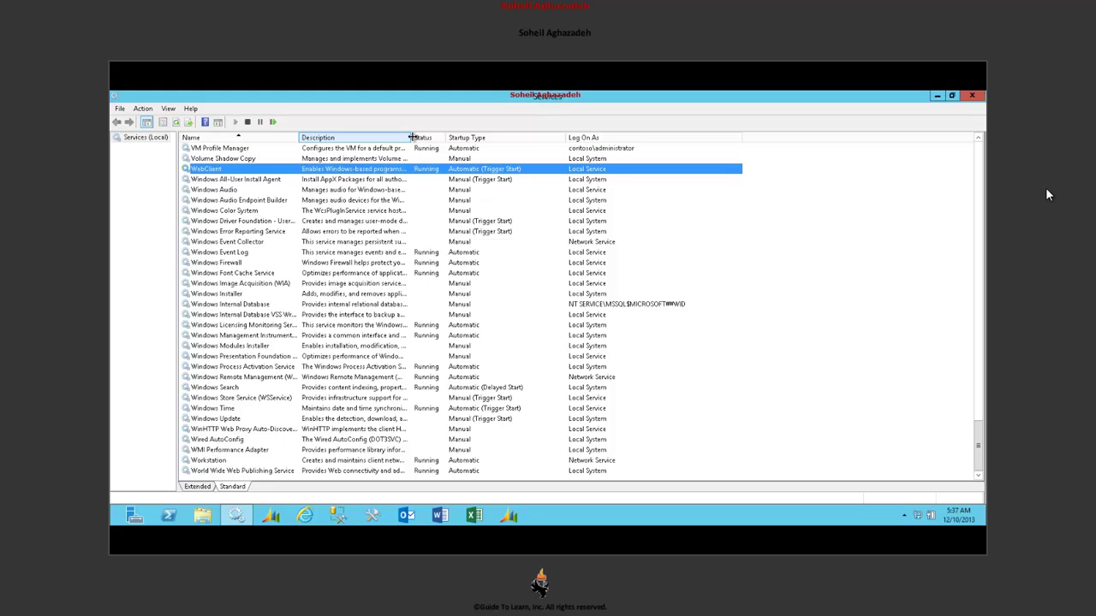
left_click_drag(567, 137, 550, 137)
left_click_drag(411, 137, 664, 132)
double_click(561, 168)
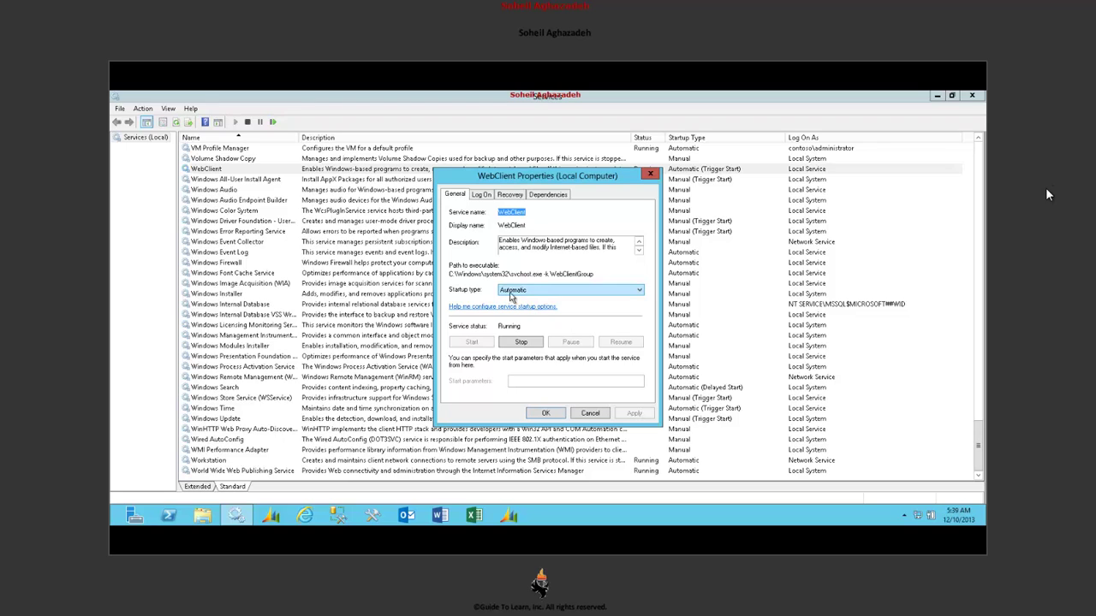
left_click(590, 413)
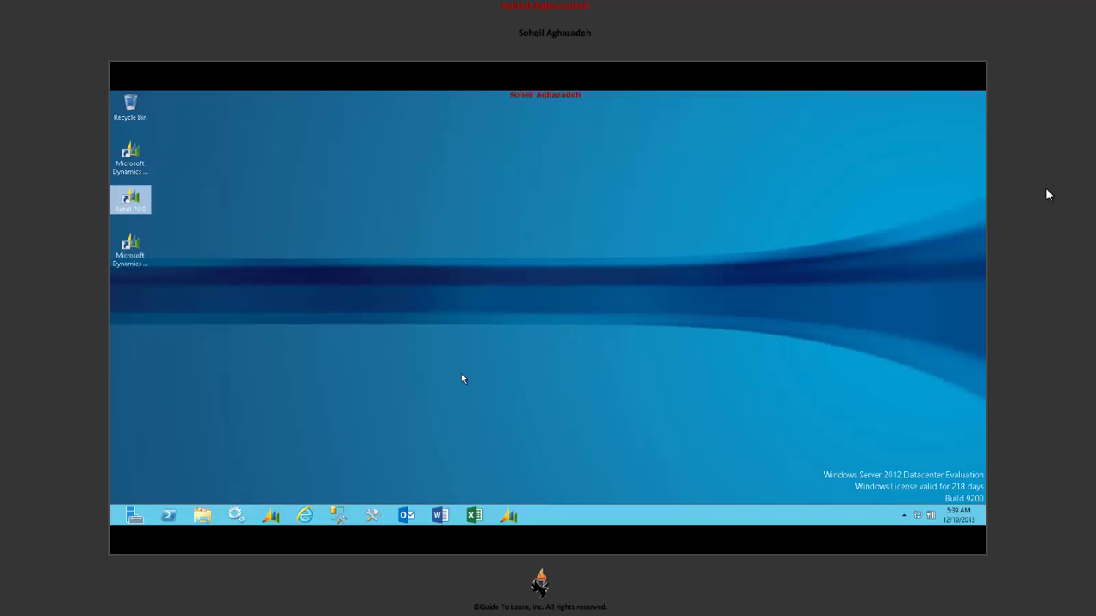
- Open File Explorer, widen its navigation pane, and browse the X:, Y: and Z: SharePoint drives
left_click(201, 516)
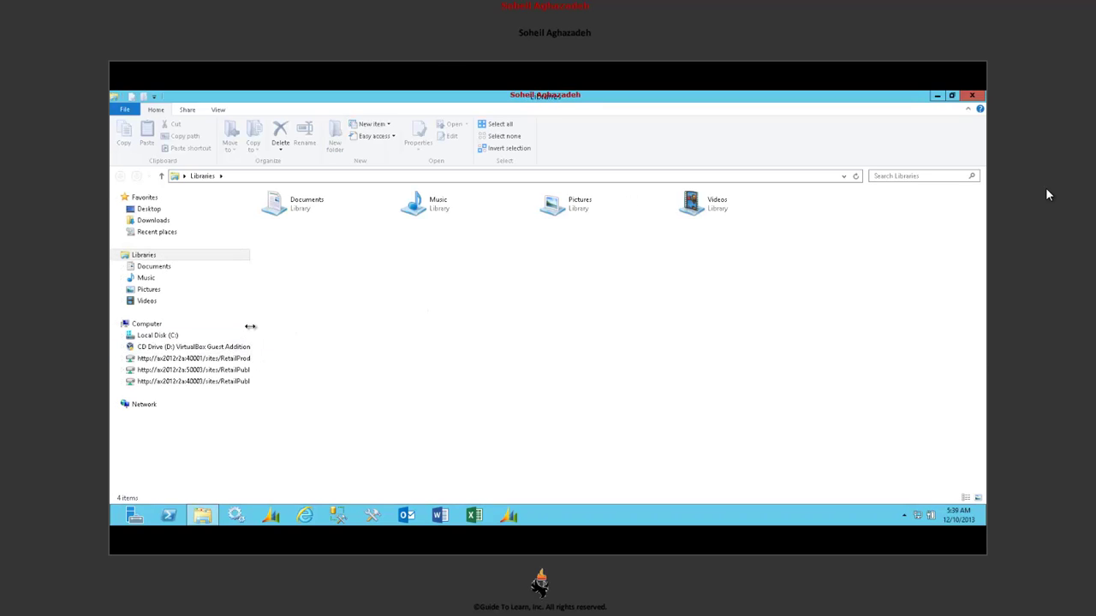
left_click_drag(255, 323, 344, 317)
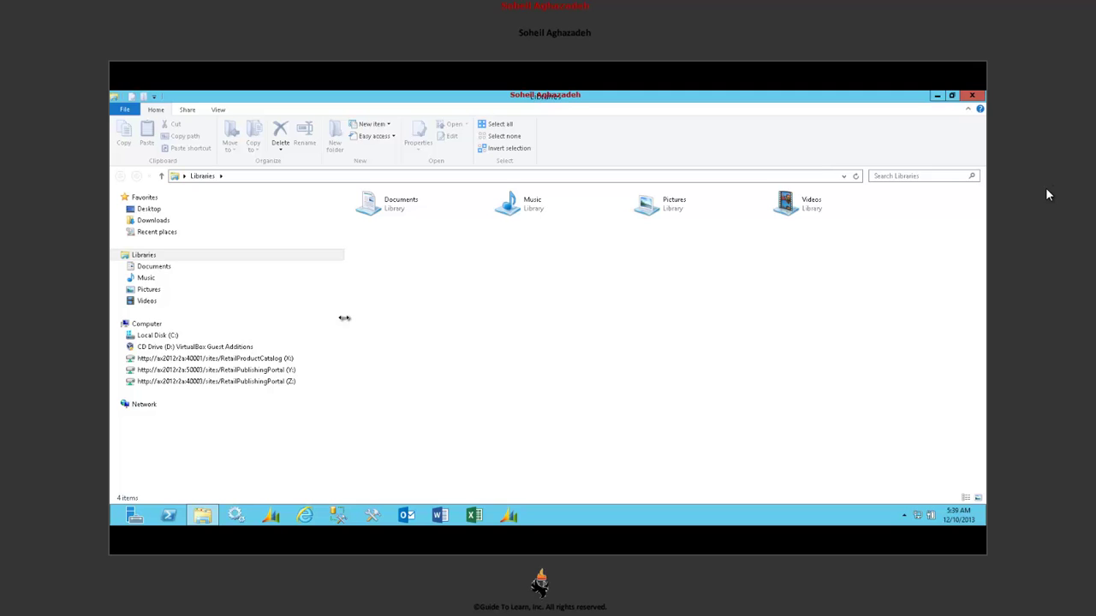
left_click_drag(343, 318, 338, 319)
left_click(219, 360)
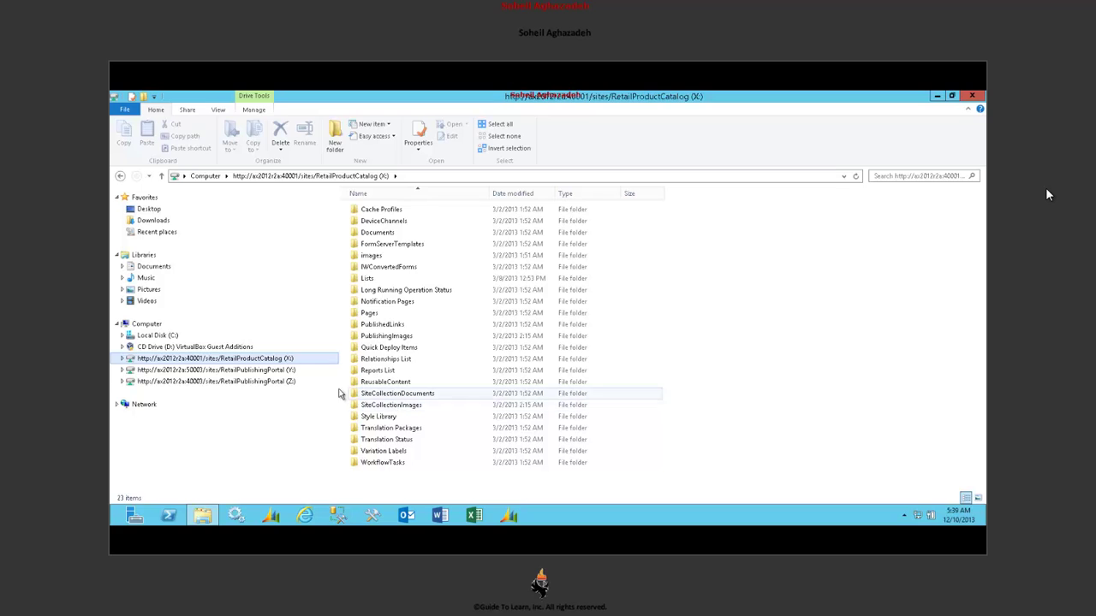
left_click(287, 370)
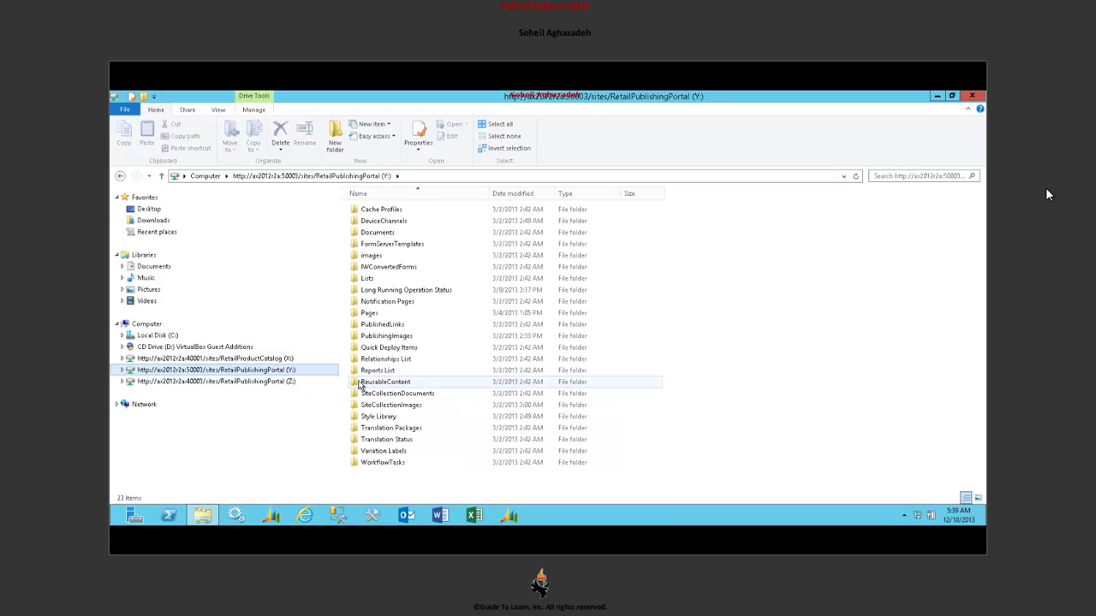
left_click(214, 380)
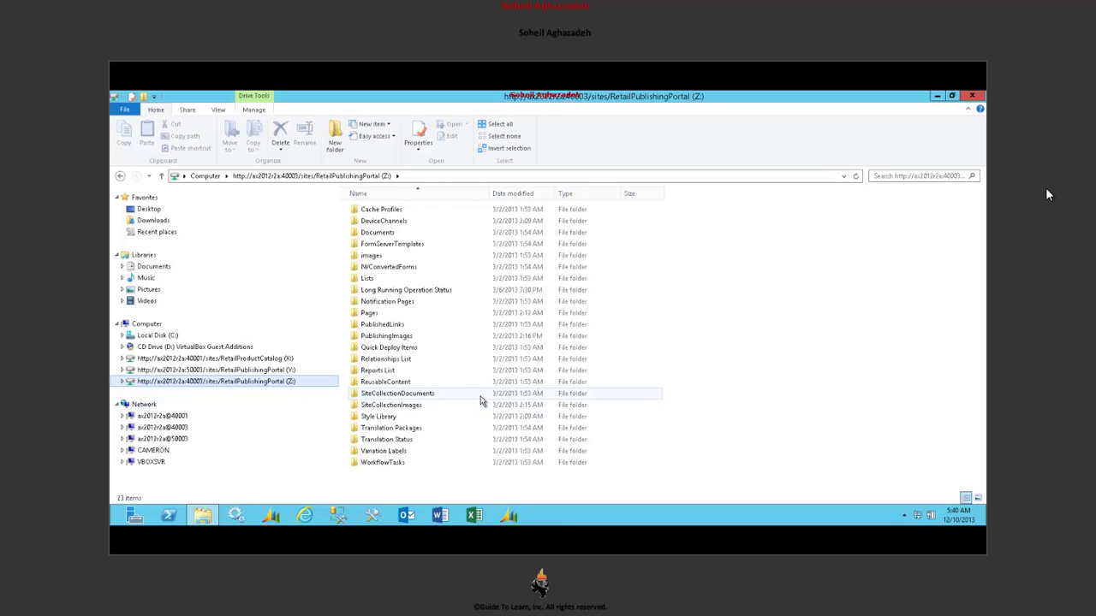